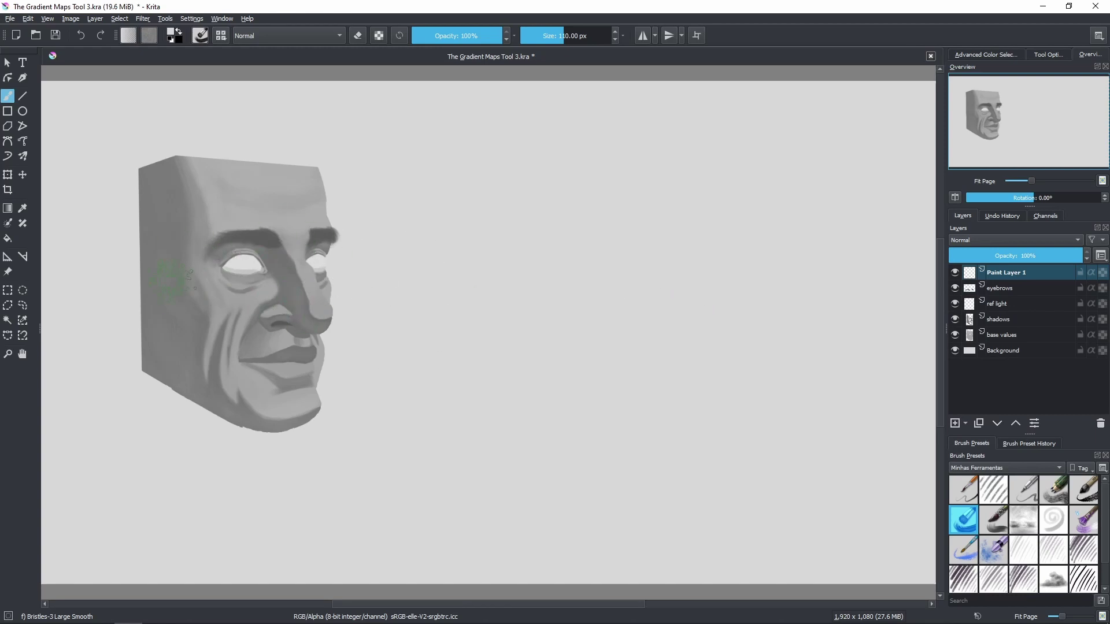
- Add a filter mask to Paint Layer 1 using the Gradient Map filter
left_click_drag(277, 249, 249, 263)
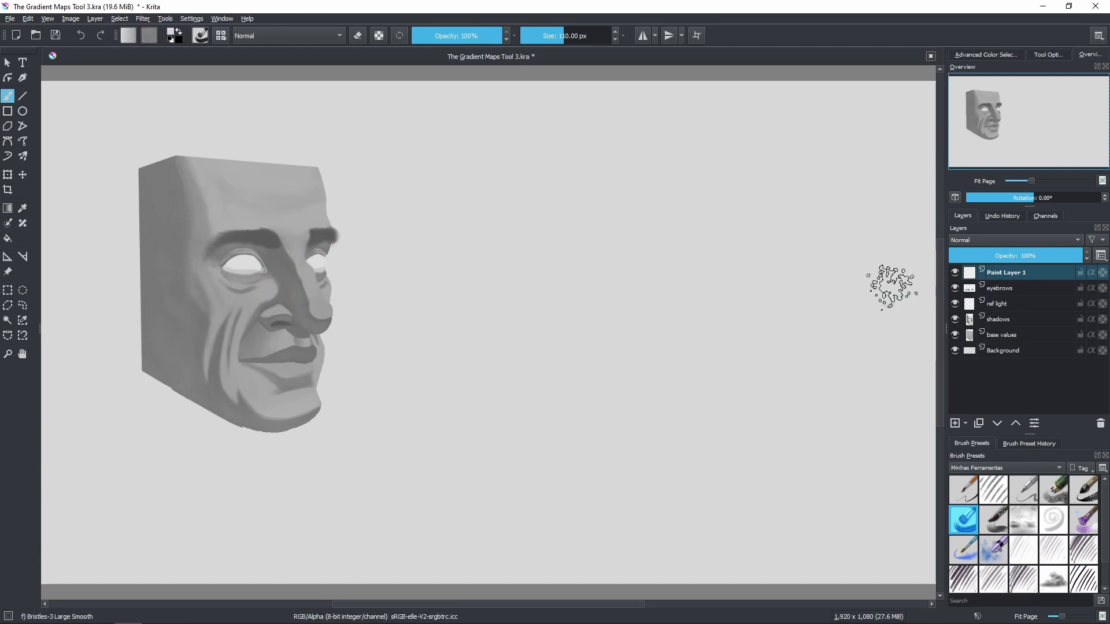
right_click(1006, 274)
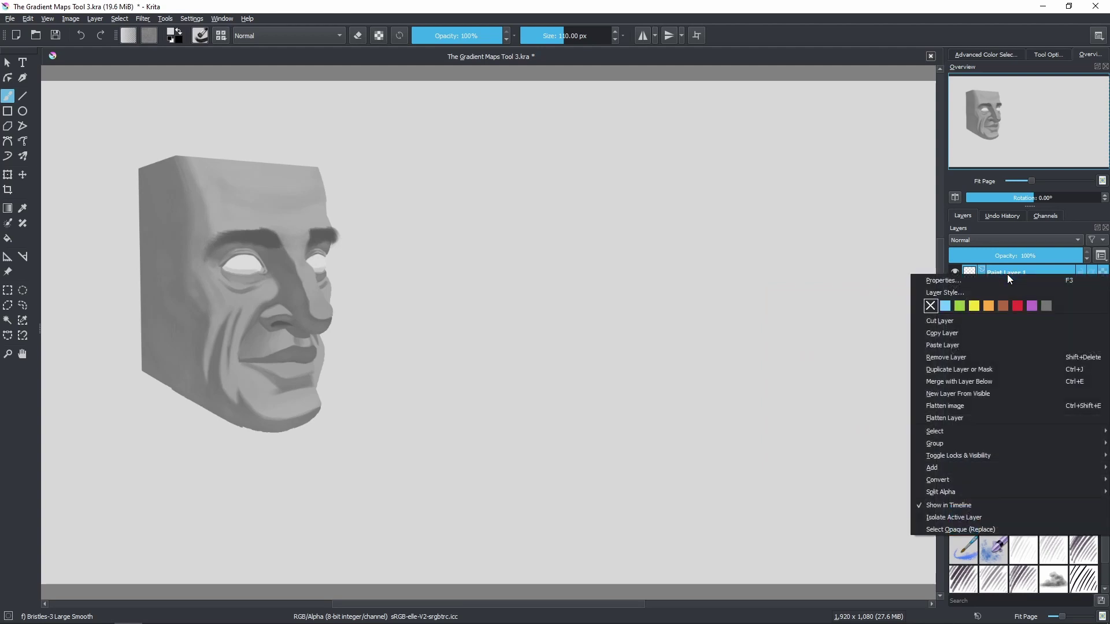
mouse_move(963, 465)
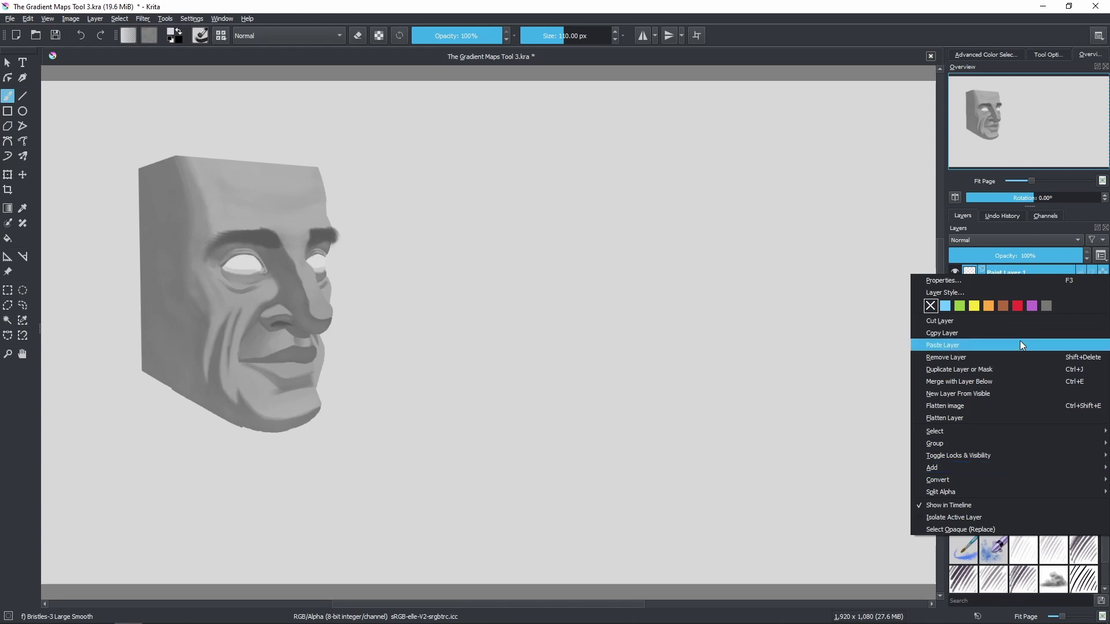
mouse_move(986, 444)
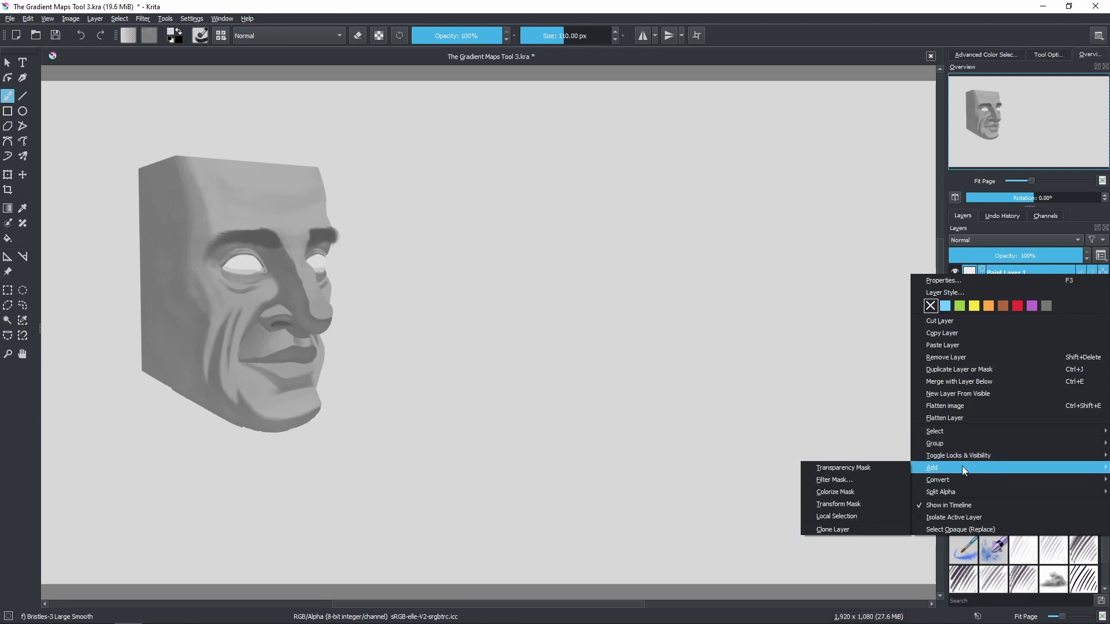
left_click(892, 478)
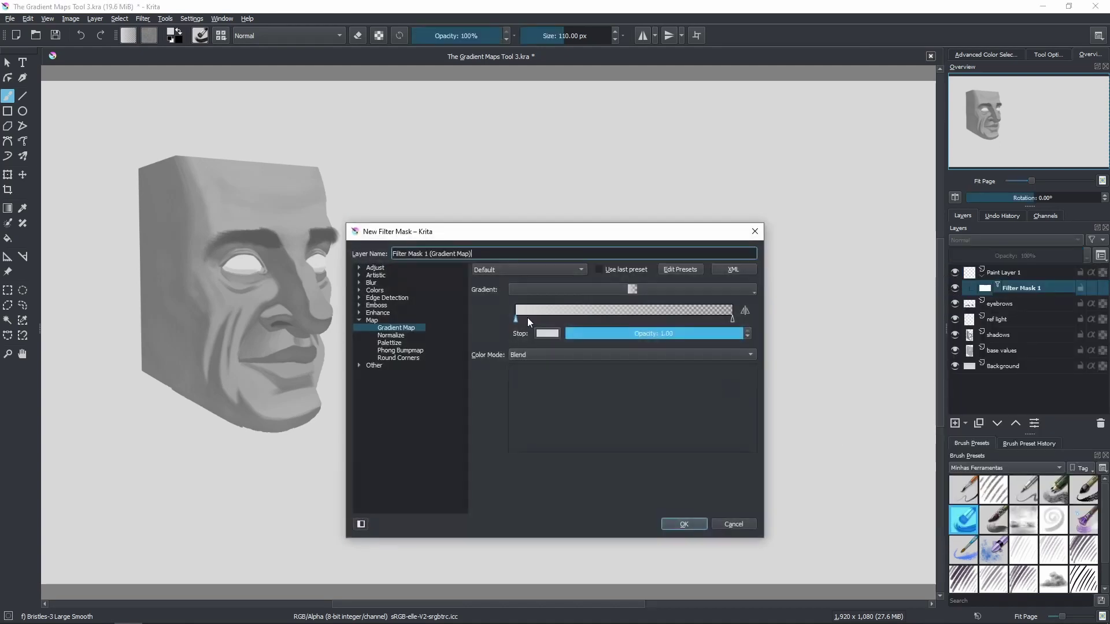
left_click(376, 325)
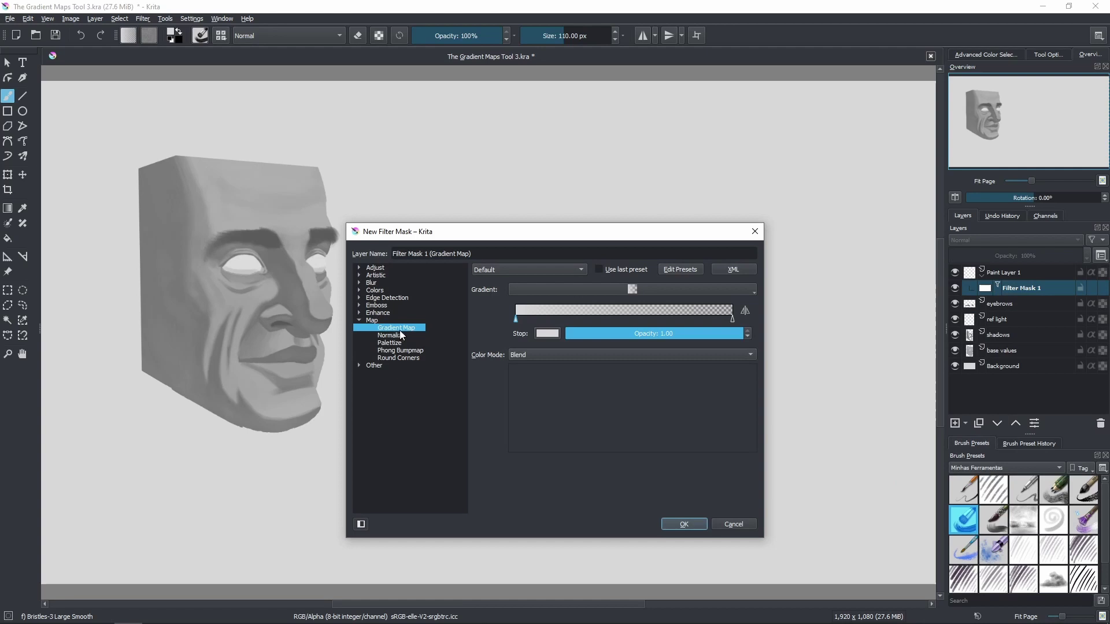
left_click(566, 341)
left_click_drag(493, 239, 508, 169)
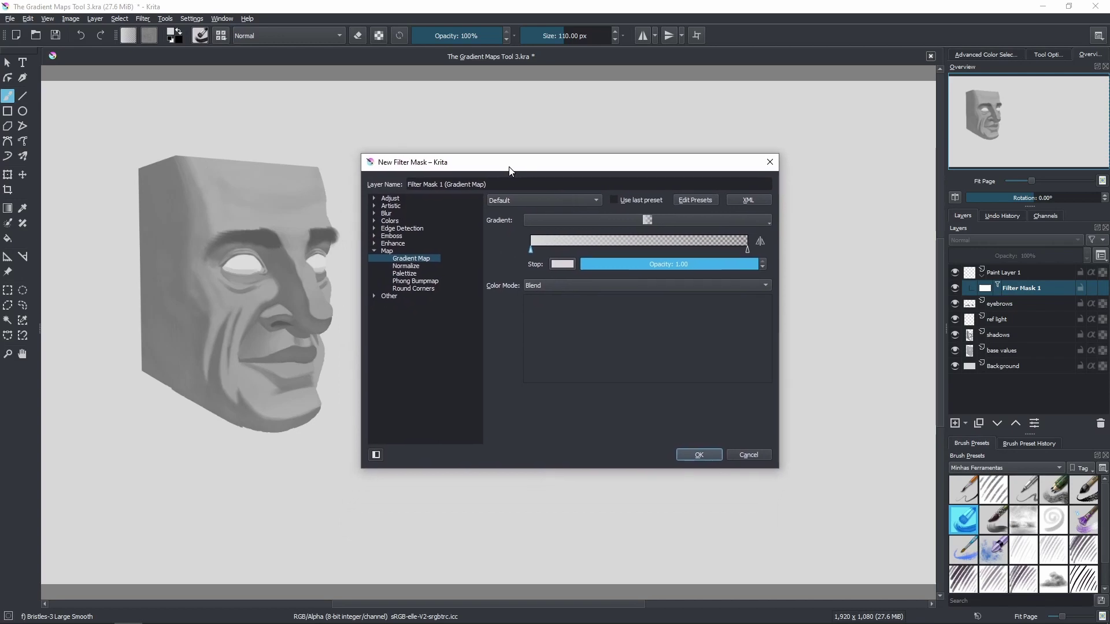
- Lower the opacity of the gradient's starting stop to 0.00
left_click(749, 251)
left_click(530, 250)
left_click_drag(613, 264, 495, 265)
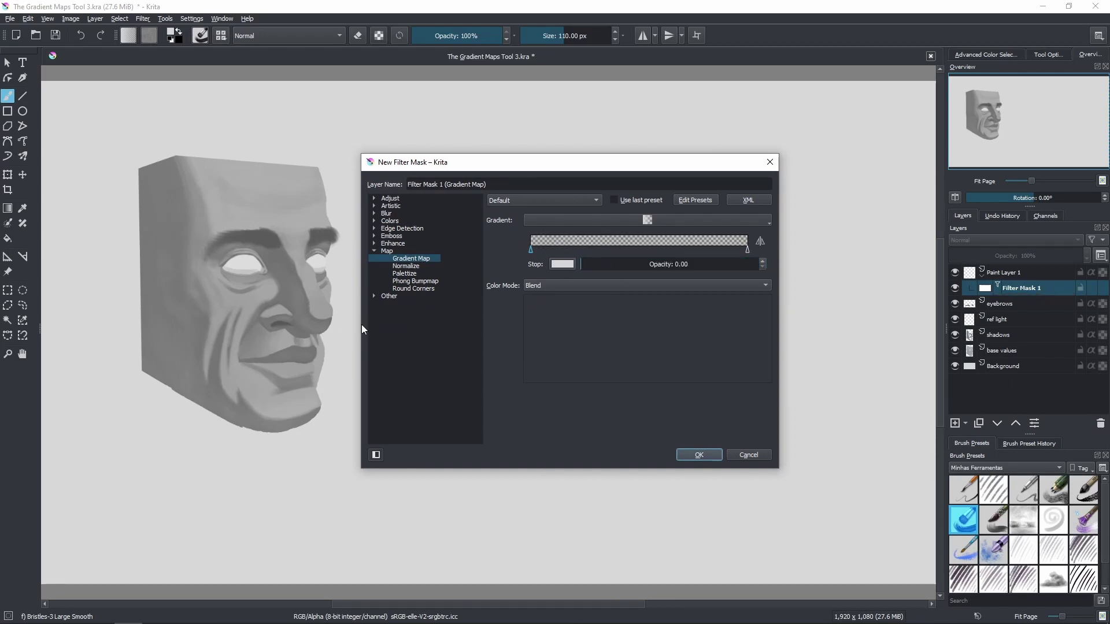
- Widen the filter mask dialog and try adding, sliding and removing stops along the gradient
left_click_drag(362, 324, 114, 304)
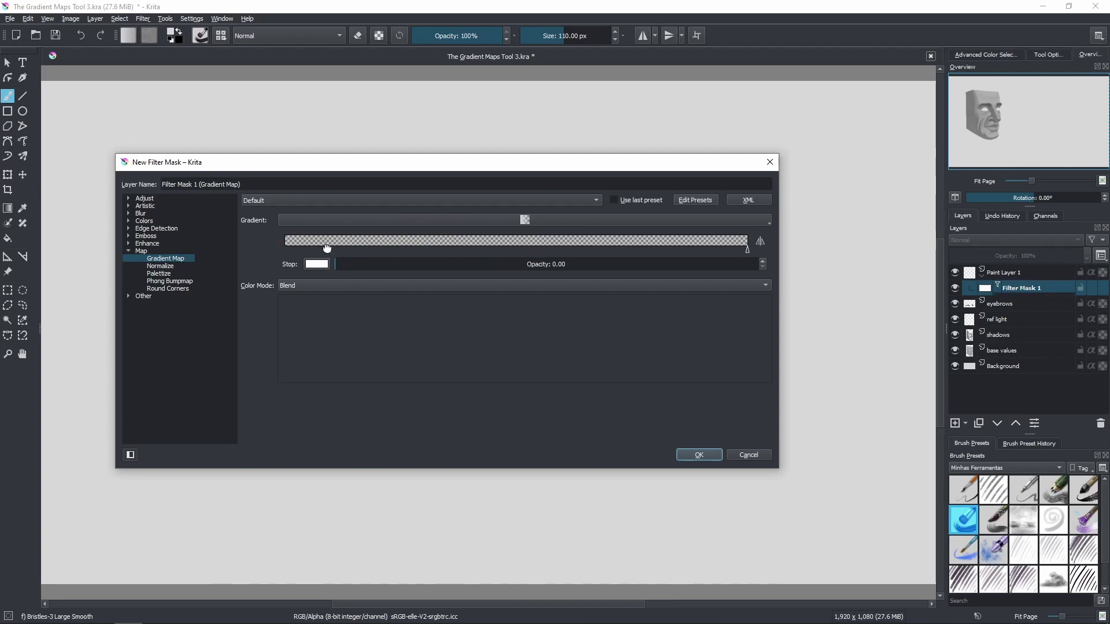
left_click_drag(341, 249, 621, 263)
left_click_drag(338, 258, 396, 261)
left_click_drag(743, 251, 575, 250)
left_click(394, 247)
left_click(646, 249)
left_click(658, 248)
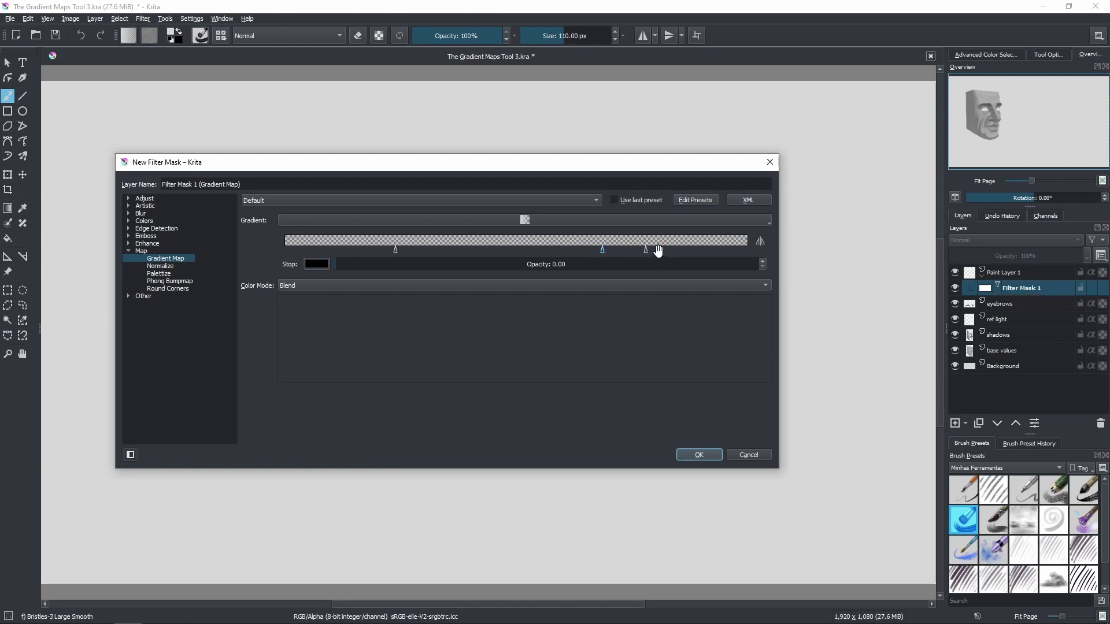
left_click_drag(645, 249, 243, 253)
left_click_drag(602, 249, 824, 247)
- Change the colour of the gradient's starting stop to a light orange
left_click(315, 264)
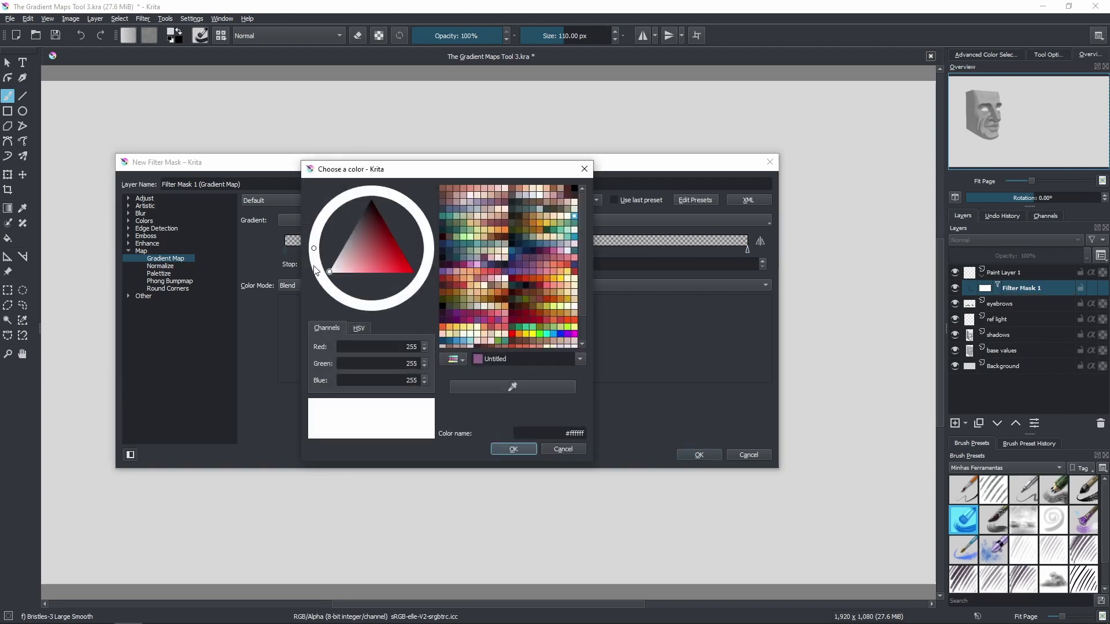
left_click(378, 245)
left_click(322, 220)
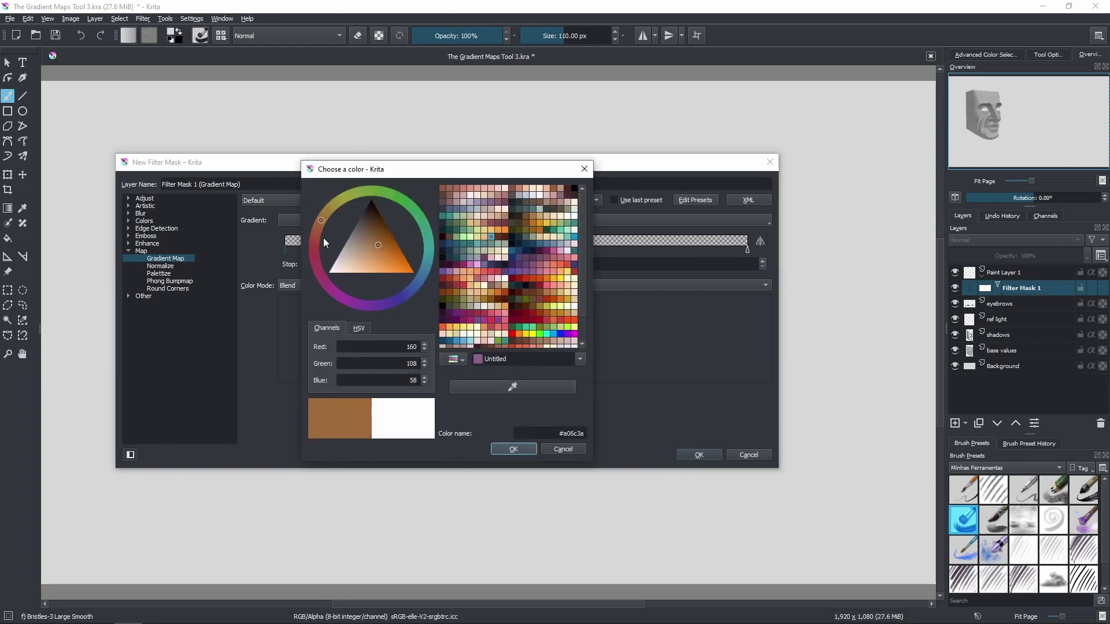
left_click(384, 265)
left_click(526, 446)
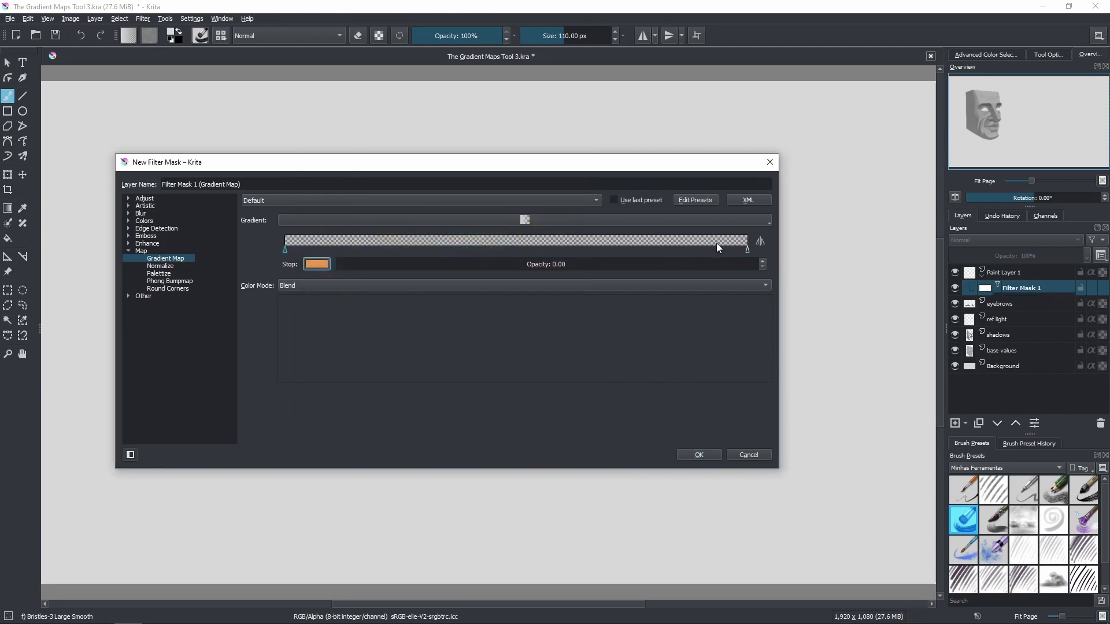
- Change the colour of the gradient's end stop to the muted green #89b29c
left_click(745, 251)
left_click(315, 264)
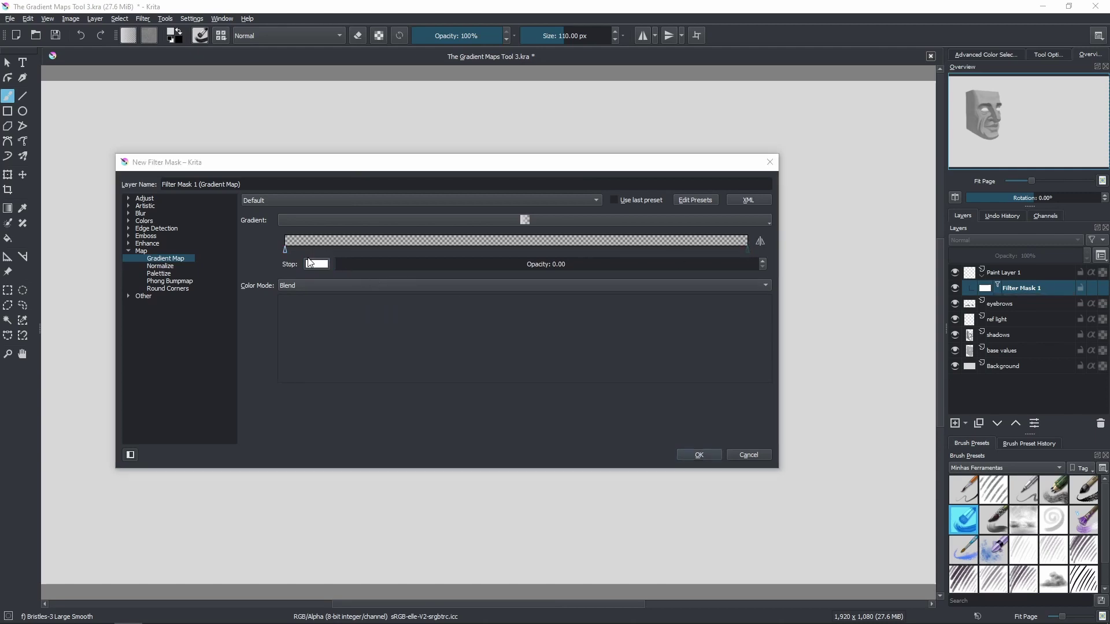
left_click(355, 251)
left_click(419, 218)
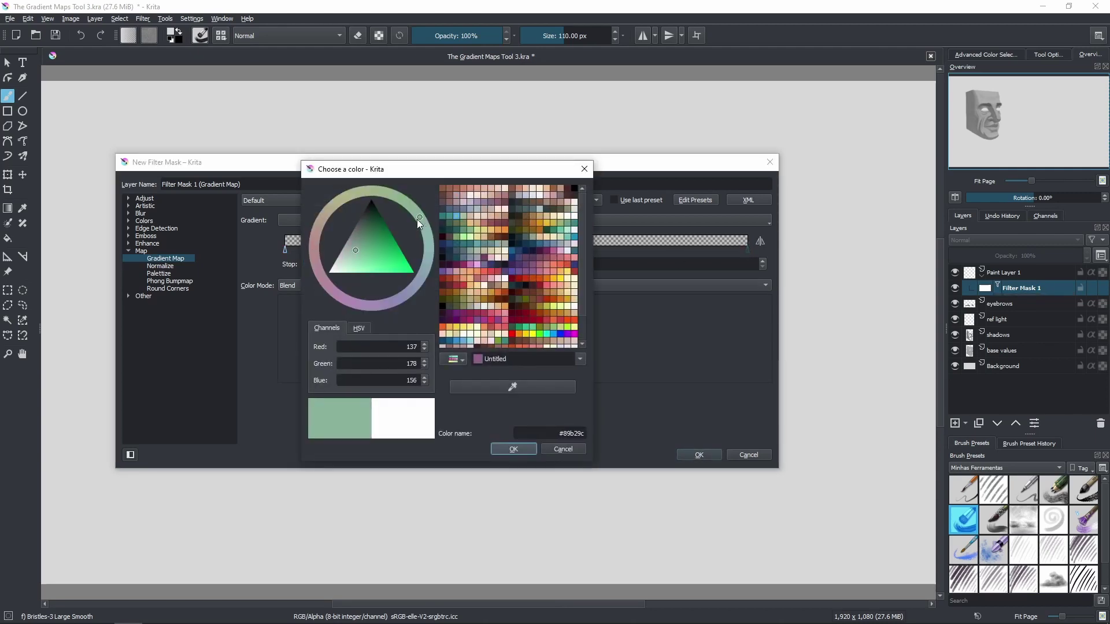
left_click(512, 449)
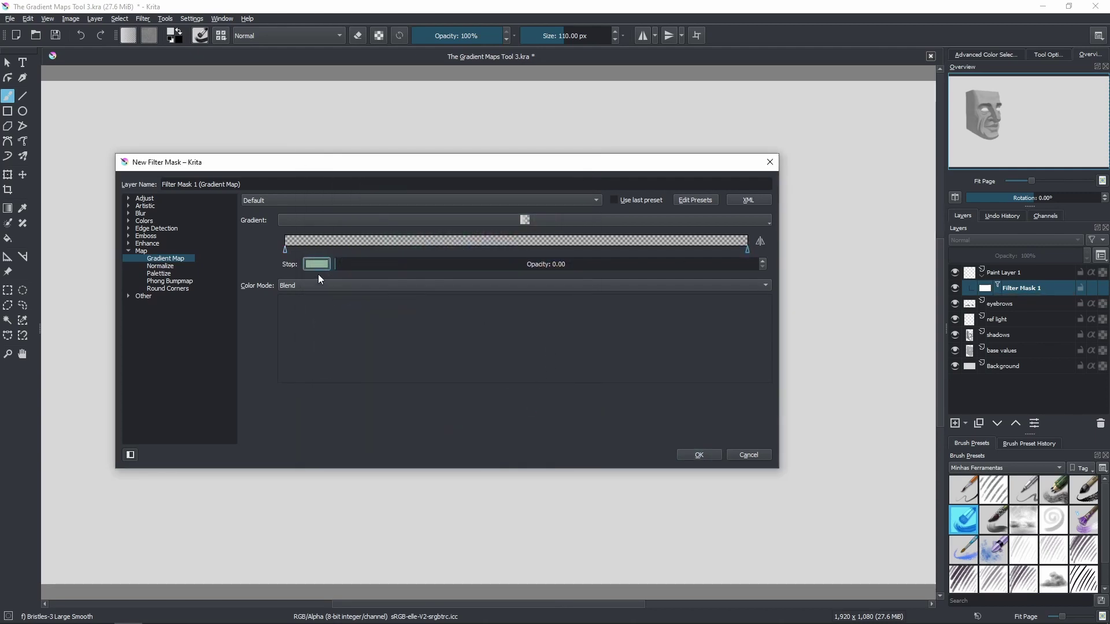
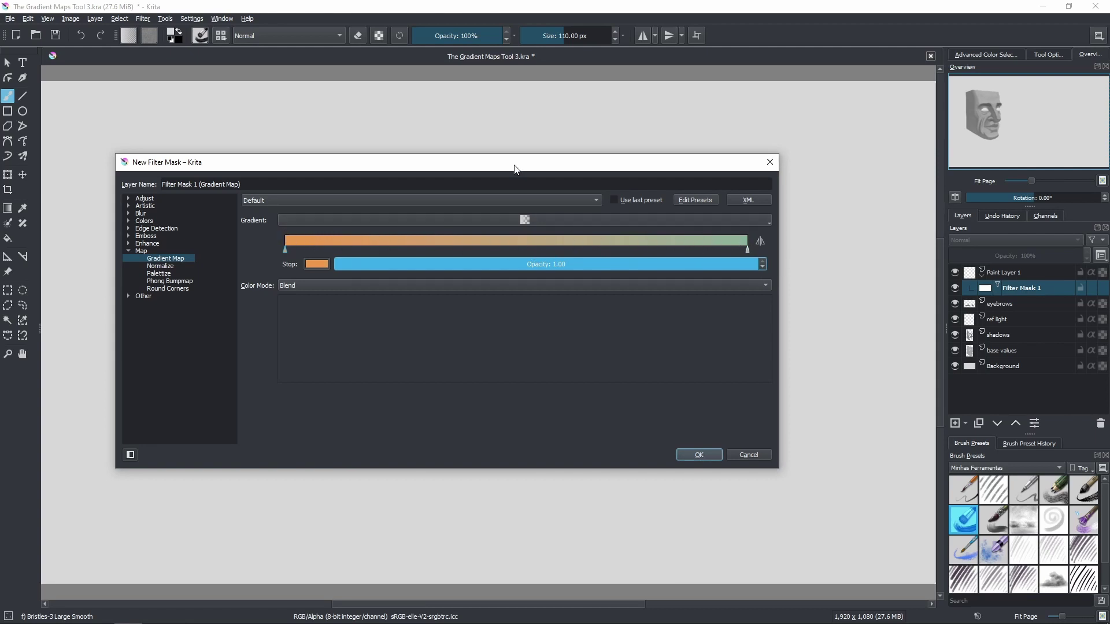
- Slide the orange and green stops along the gradient, place the green one about three-quarters along, and create the filter mask
mouse_move(516, 169)
left_mouse_down()
mouse_move(555, 272)
mouse_move(495, 166)
mouse_move(529, 168)
left_mouse_up()
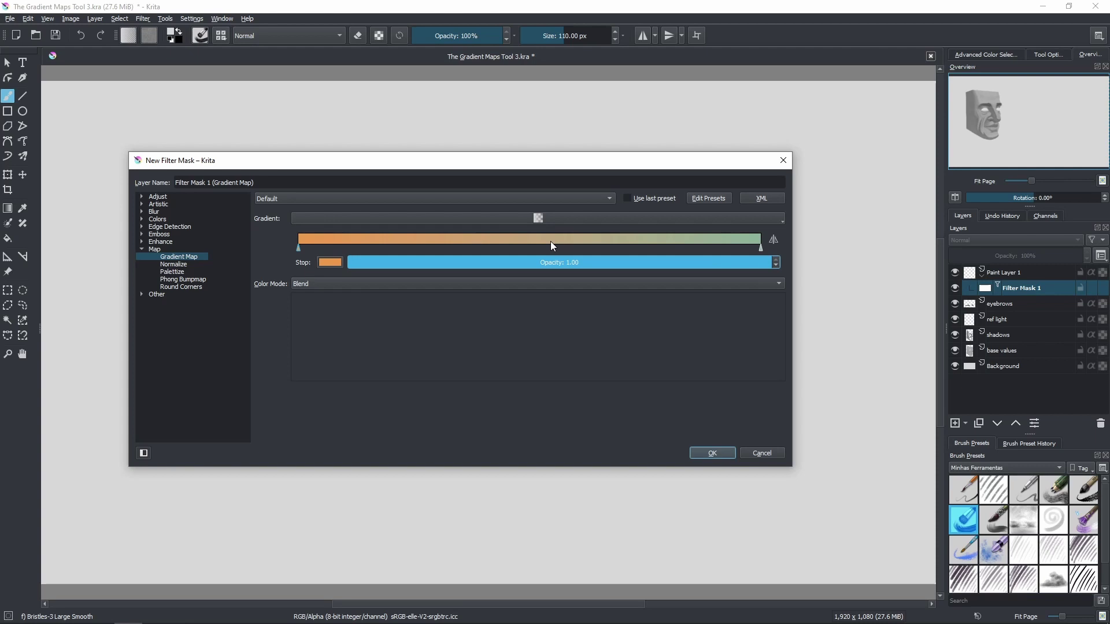
left_click(356, 261)
type("41")
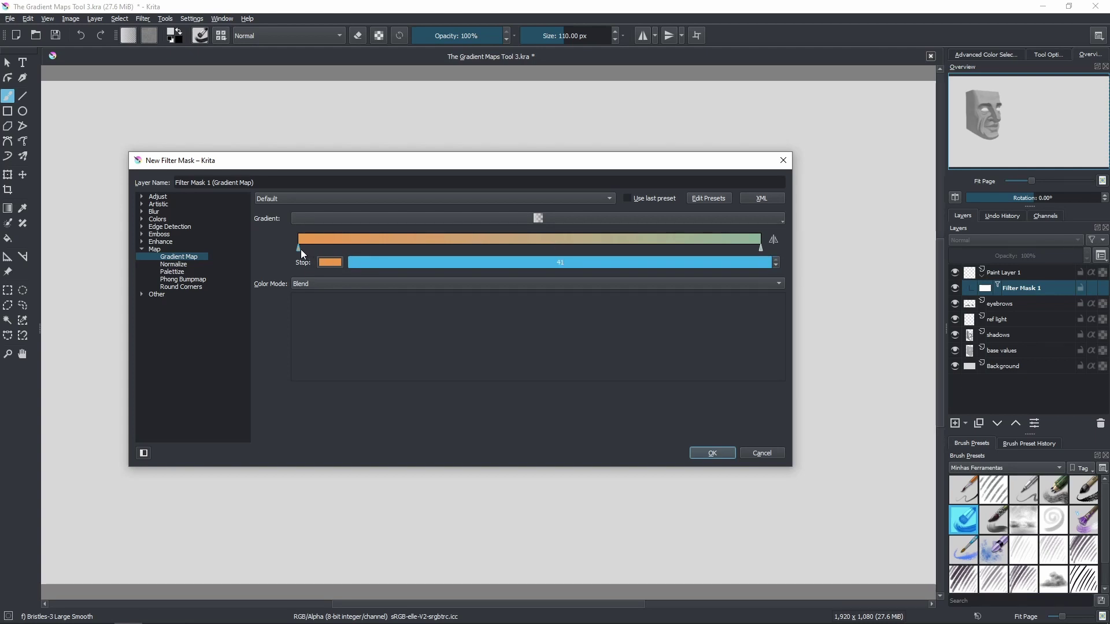
left_click_drag(300, 248, 456, 250)
left_click_drag(760, 248, 627, 250)
left_click(463, 248)
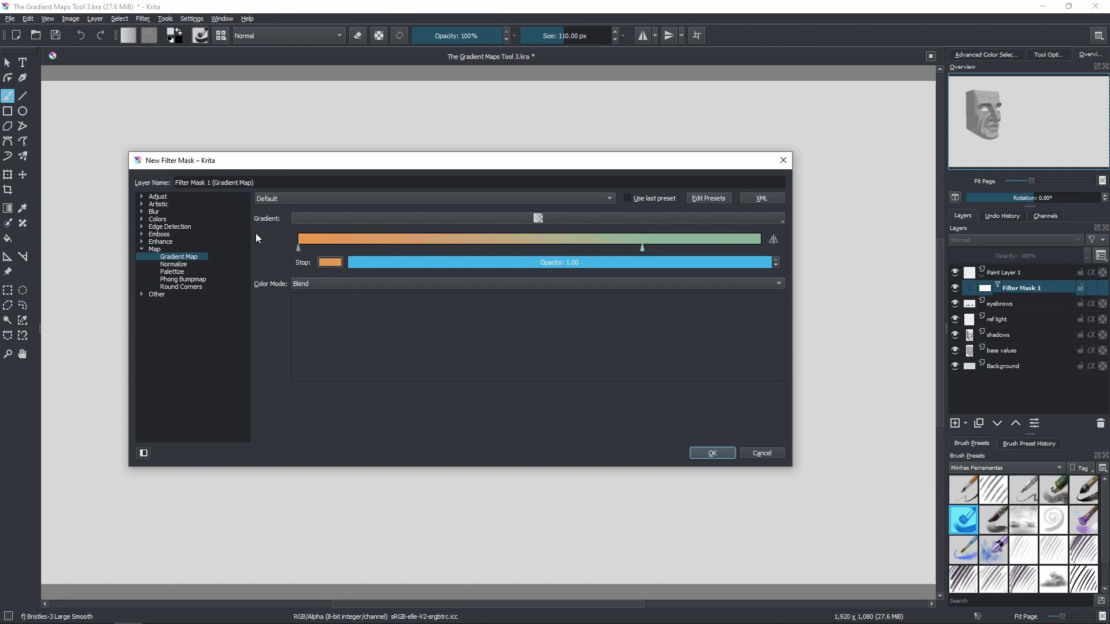
left_click_drag(646, 248, 657, 248)
left_click(712, 454)
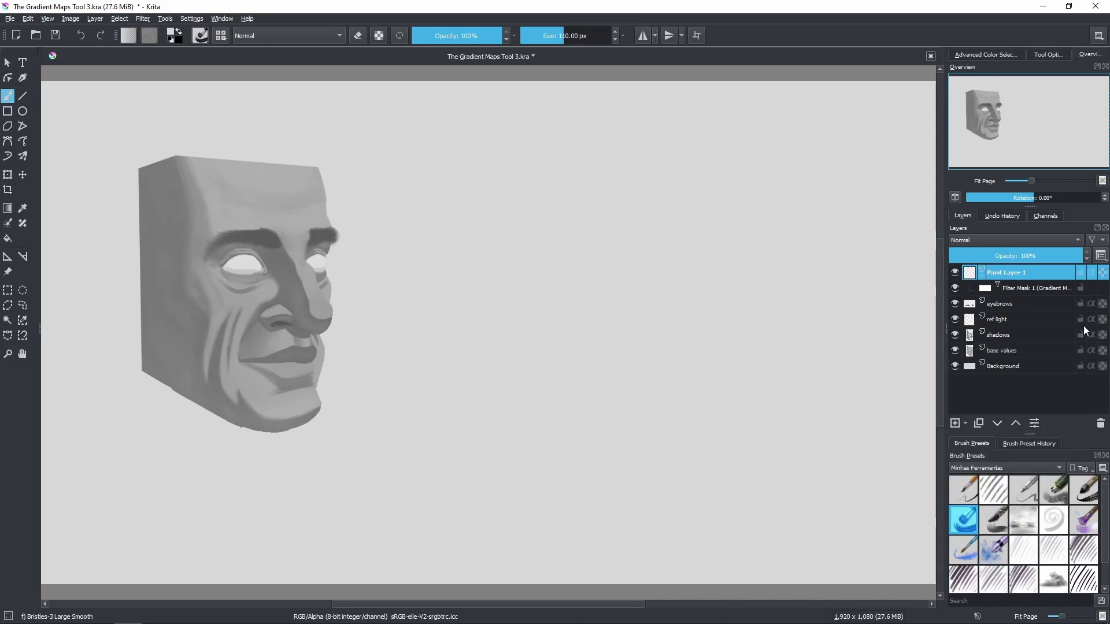
- Delete Paint Layer 1 together with its filter mask and make the base values layer active
left_click(1100, 423)
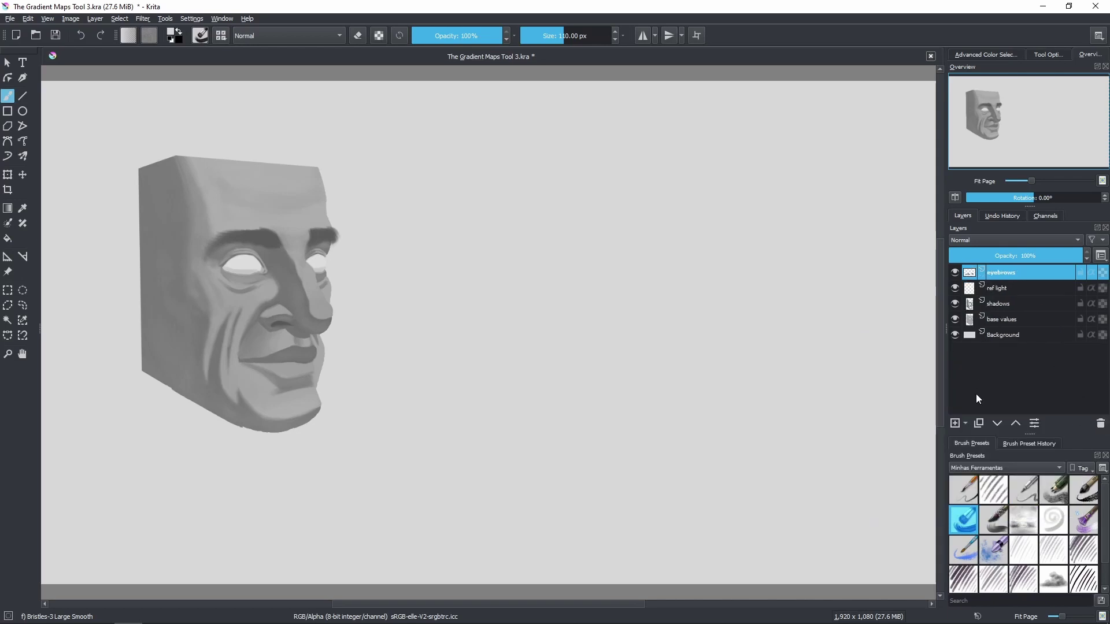
left_click(1018, 304)
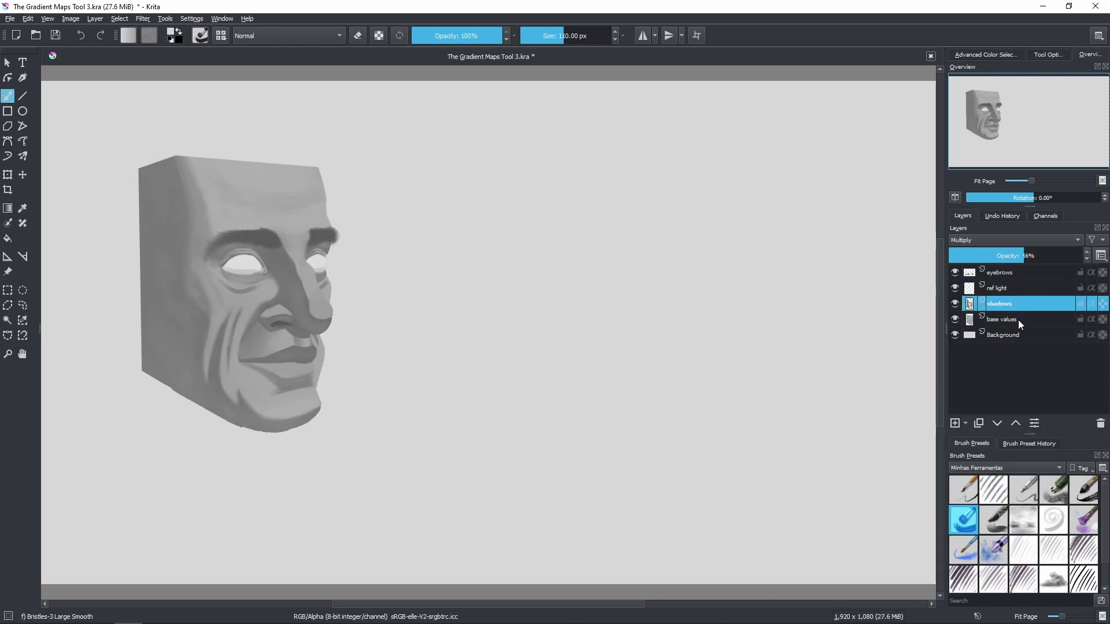
left_click(1017, 320)
right_click(969, 322)
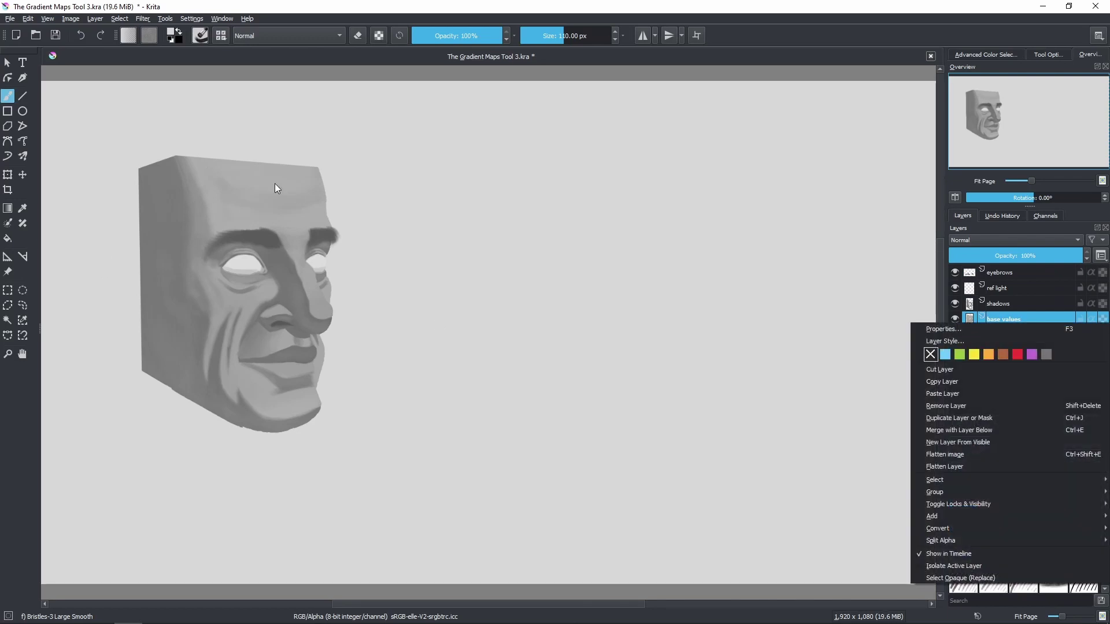
left_click(1029, 300)
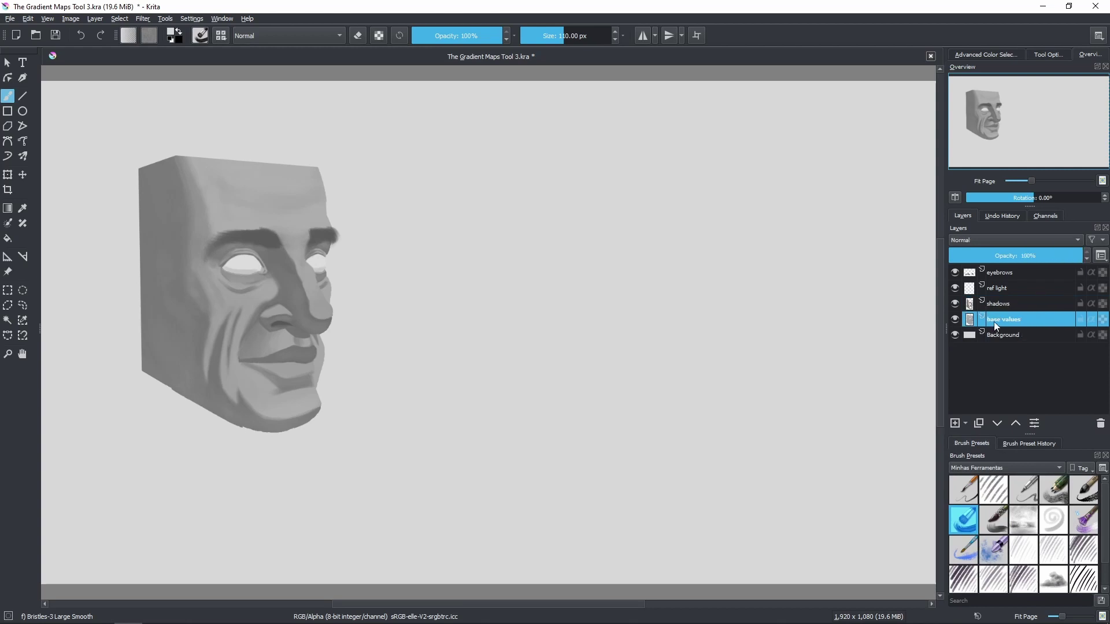
- Toggle the base values layer's visibility to examine what it contributes, and go through the shadows, ref light and eyebrows layers
left_click(954, 319)
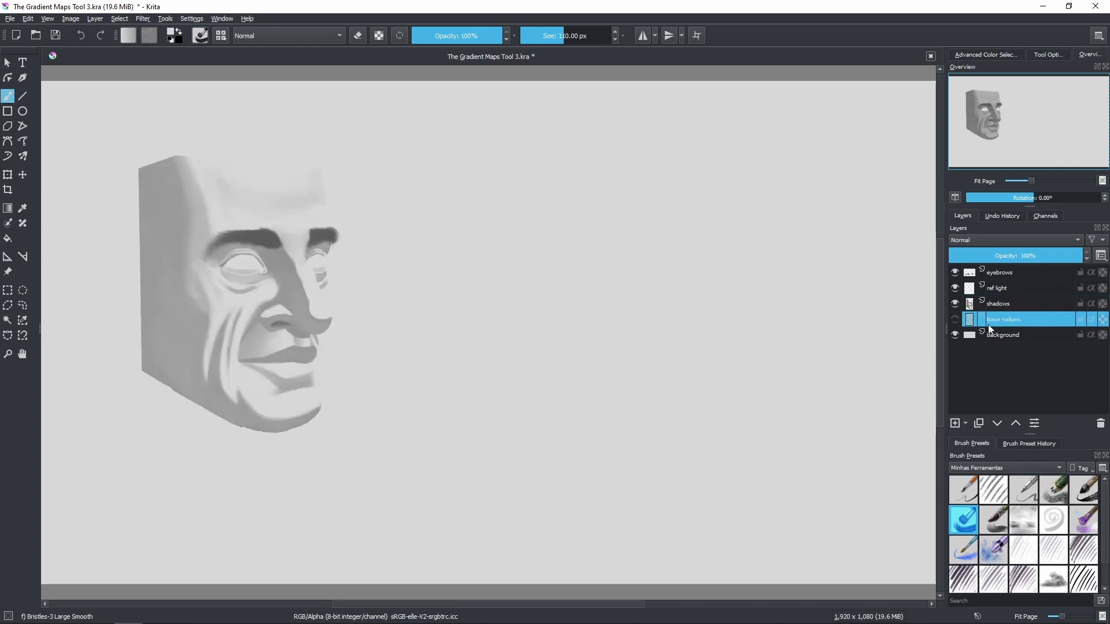
left_click(954, 320)
left_click(952, 320)
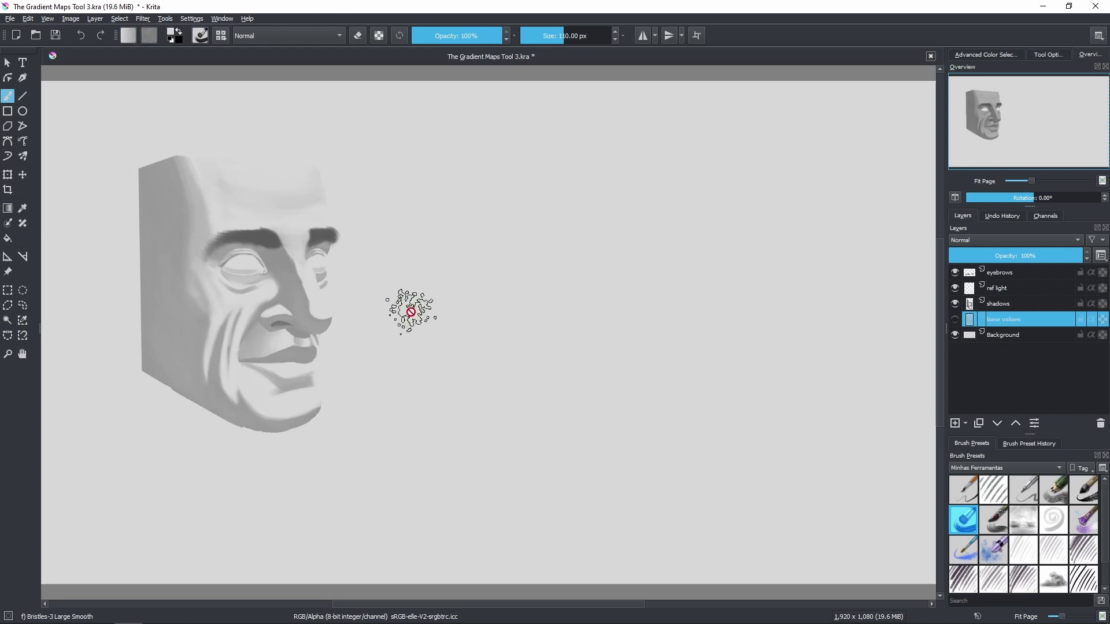
left_click(997, 303)
left_click(997, 290)
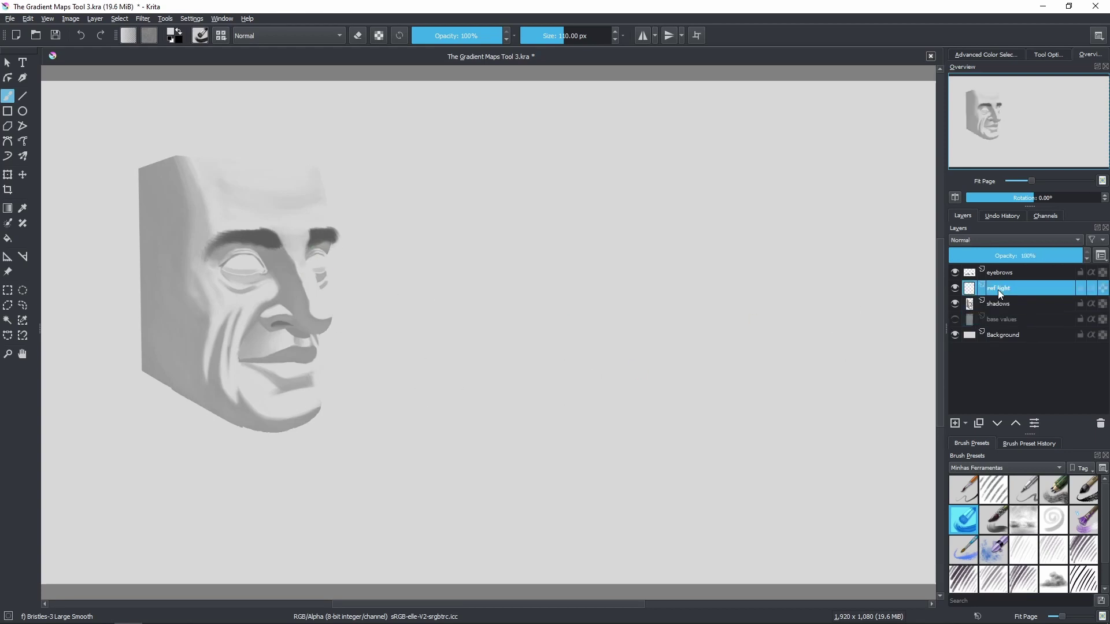
left_click(1014, 276)
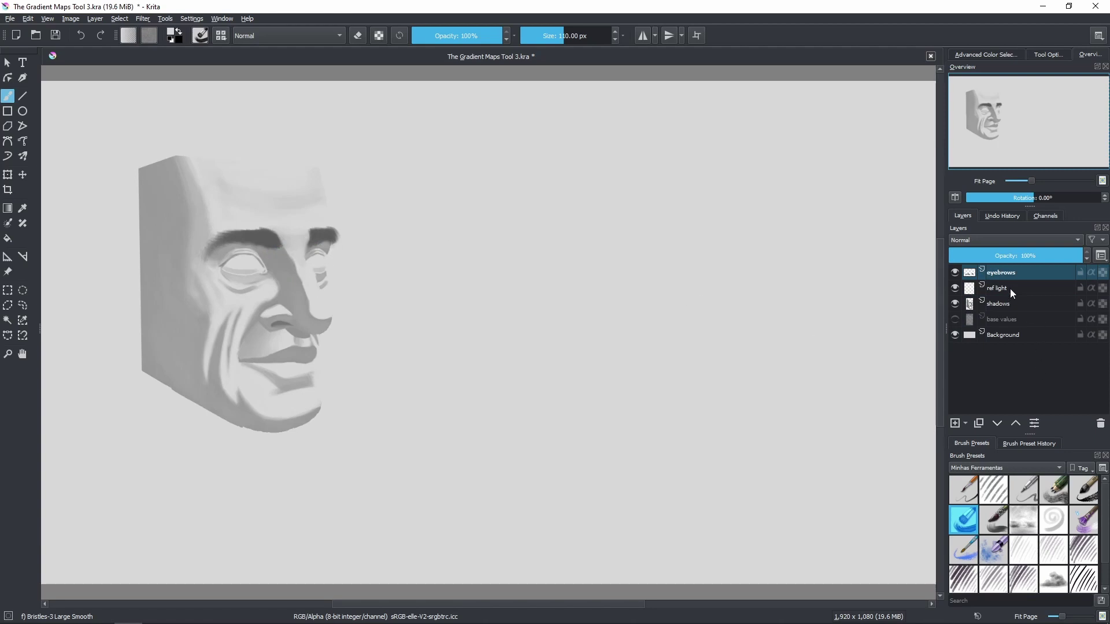
left_click(1010, 289)
left_click(1011, 303)
left_click(1008, 320)
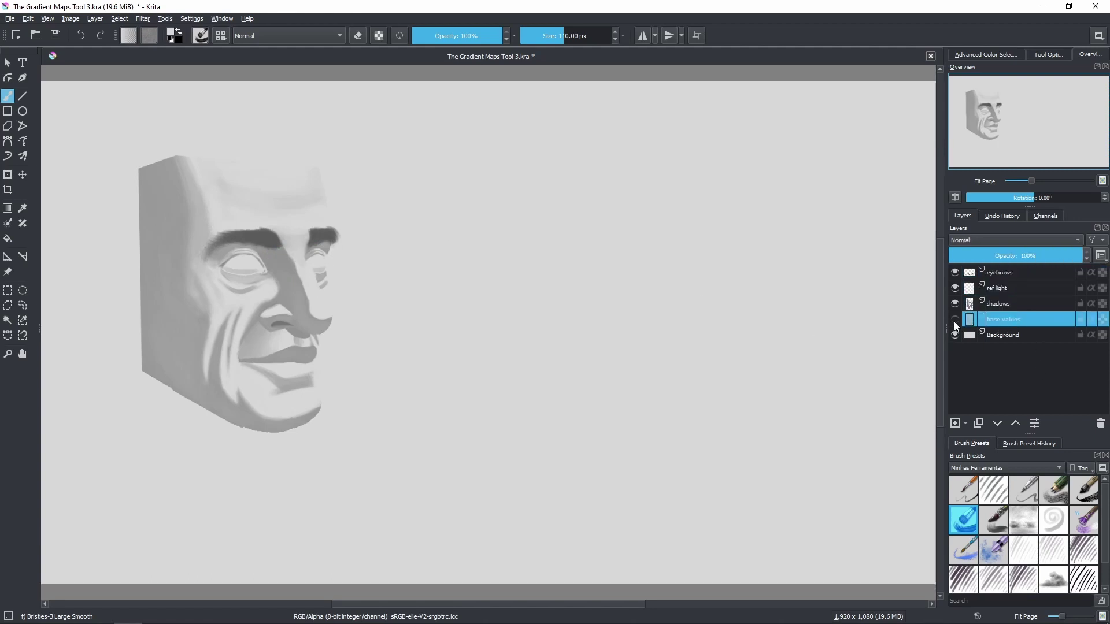
left_click(954, 321)
- Start a new Gradient Map filter mask on the base values layer and move its dialog clear of the face
right_click(986, 318)
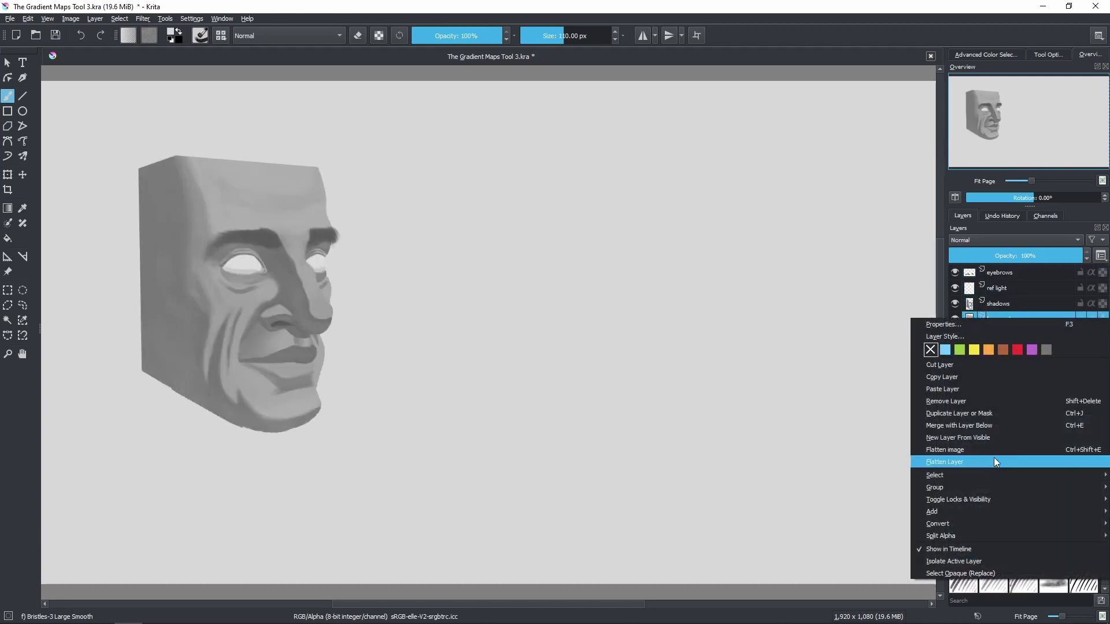
mouse_move(982, 512)
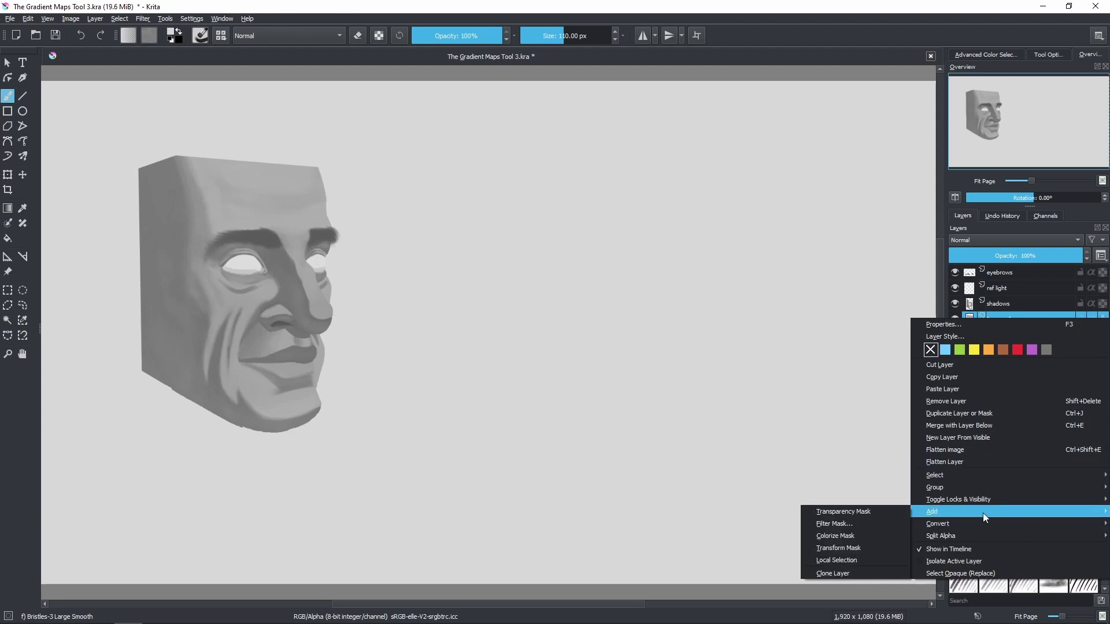
left_click(861, 522)
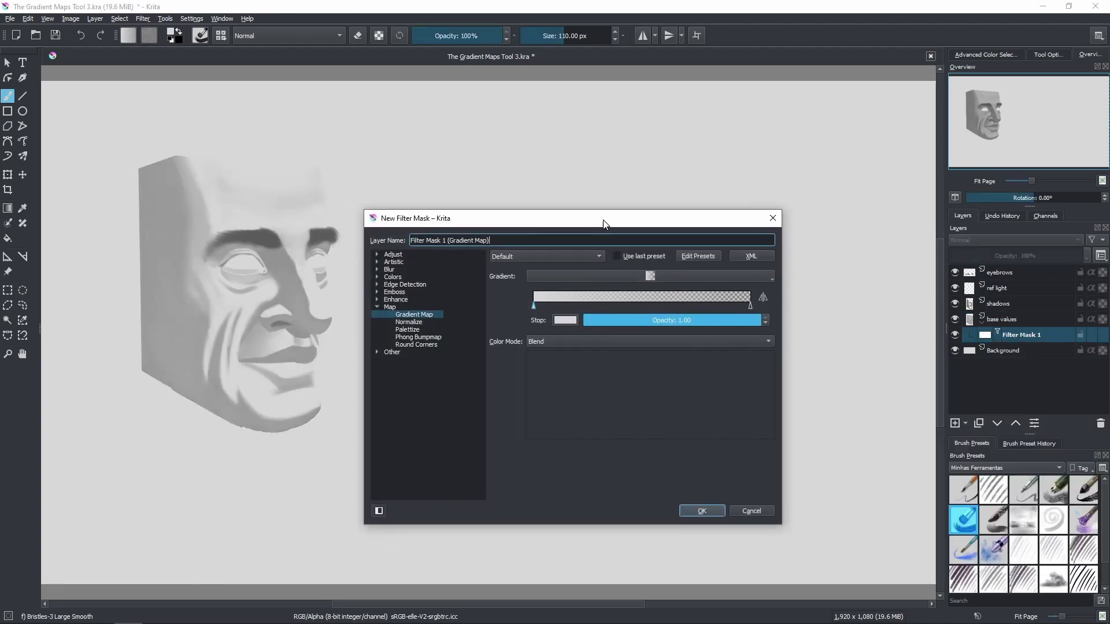
left_click_drag(603, 223, 656, 200)
left_click(727, 362)
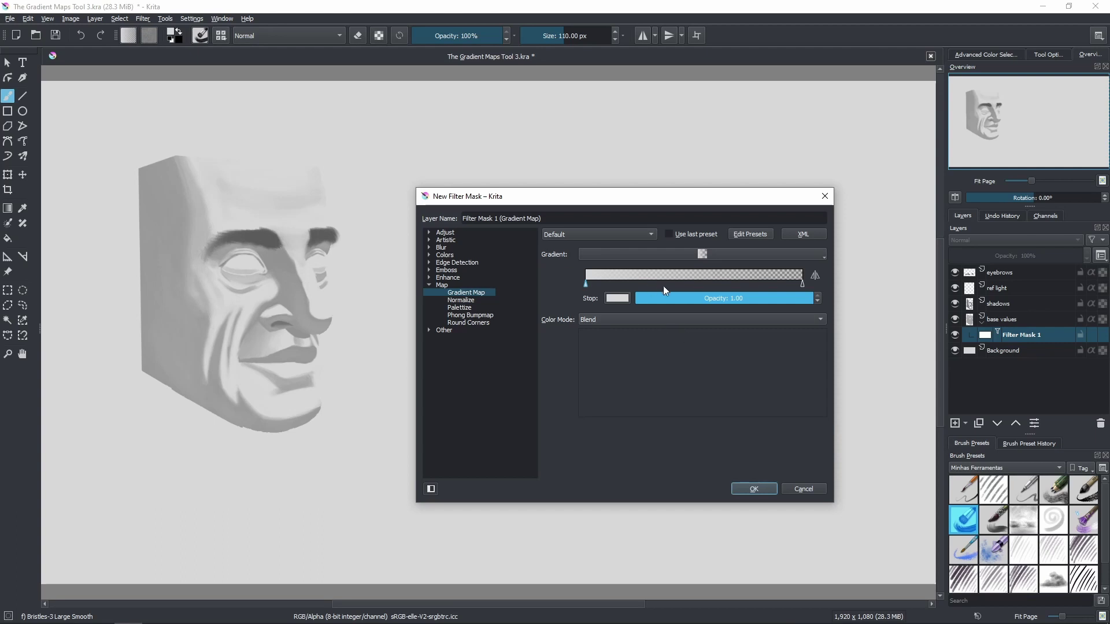
- Set the gradient's end stop to white #ffffff with an opacity of 1.00
left_click(802, 284)
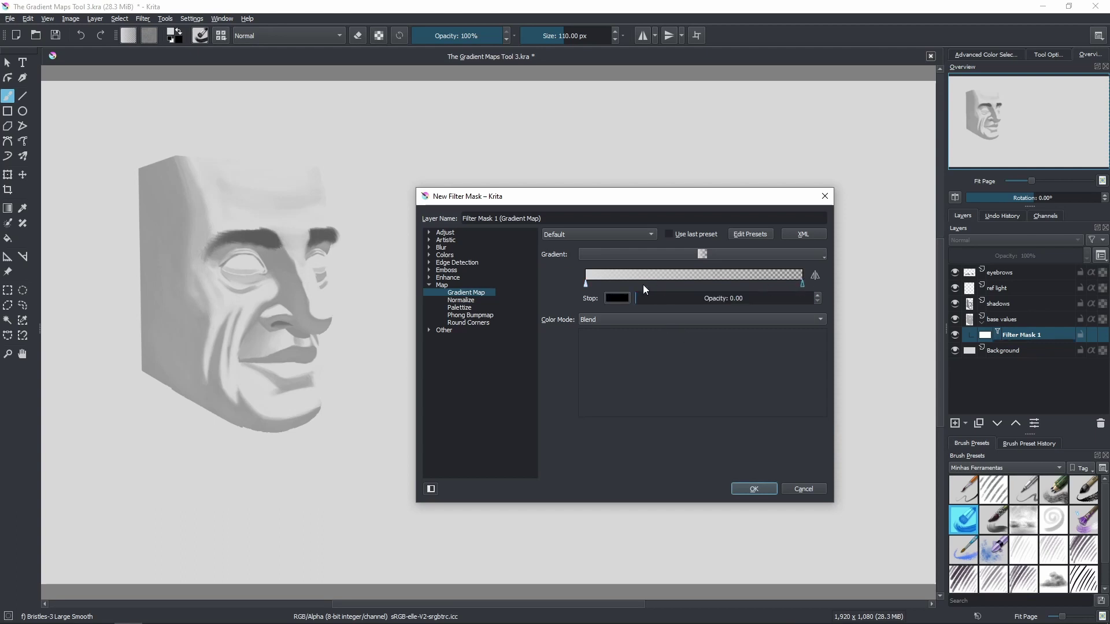
left_click(622, 297)
left_click_drag(540, 271, 507, 305)
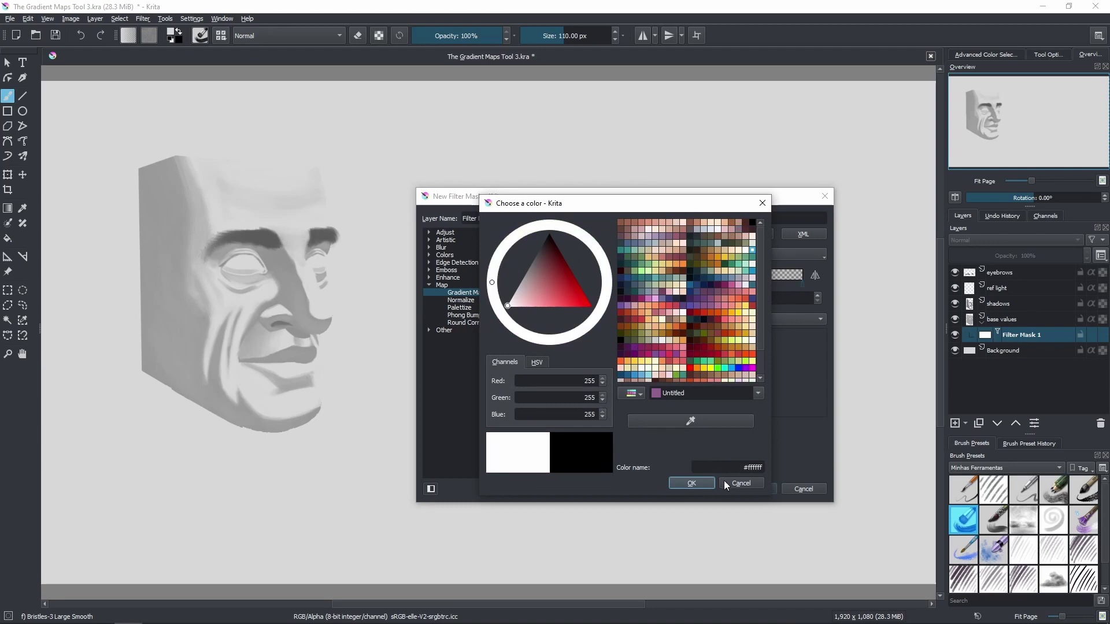
left_click(723, 482)
left_click_drag(696, 300, 1049, 303)
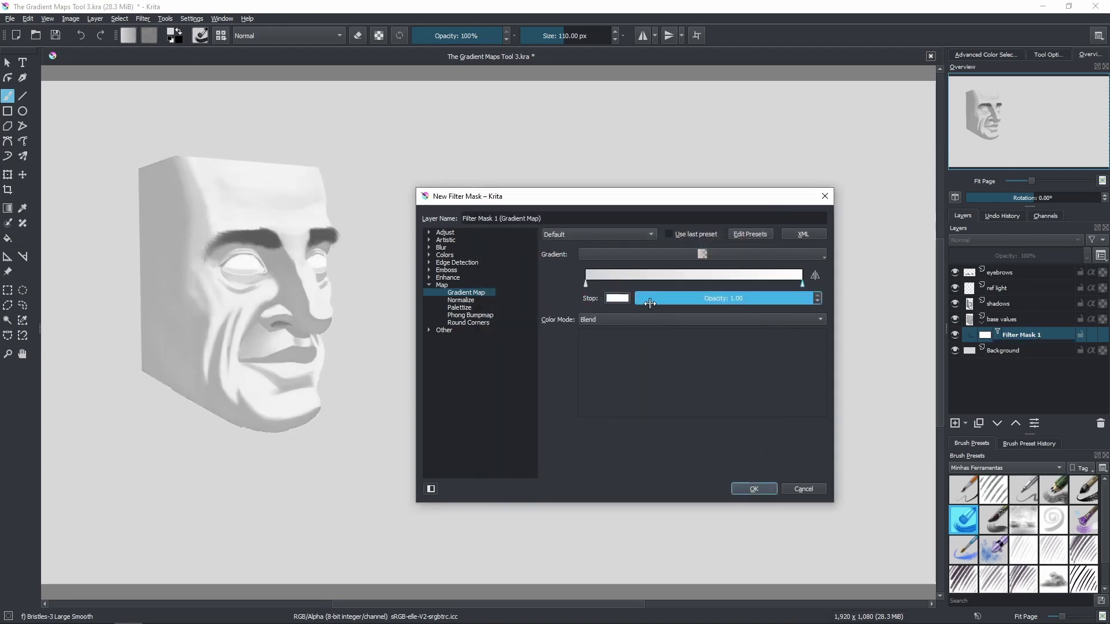
- Change the gradient's start stop to black
left_click(585, 282)
left_click(617, 298)
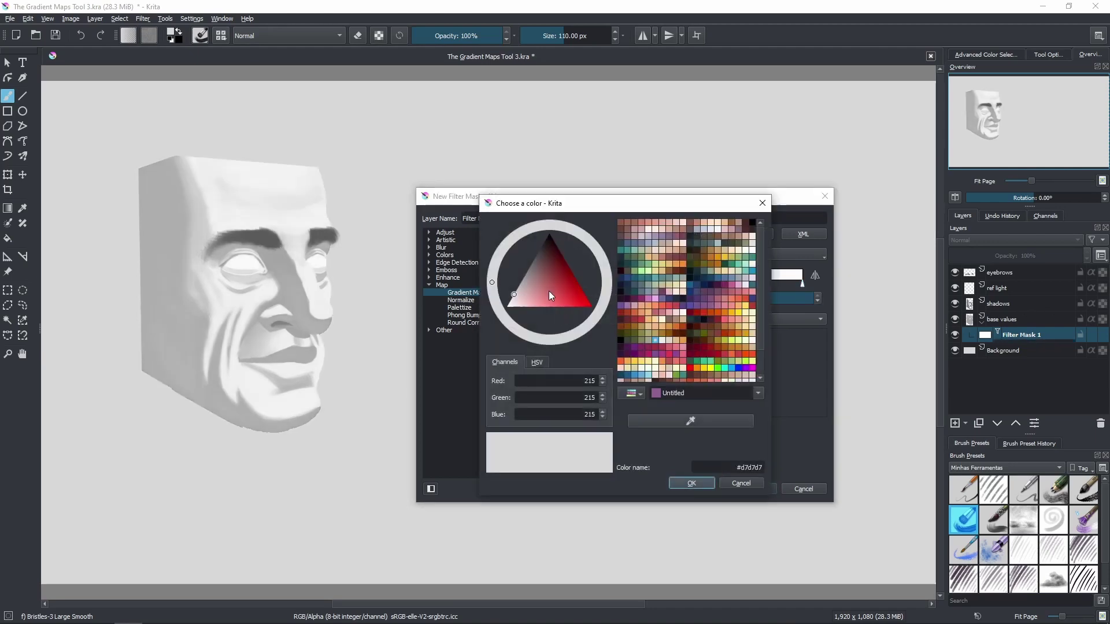
left_click_drag(549, 290, 531, 177)
left_click(677, 485)
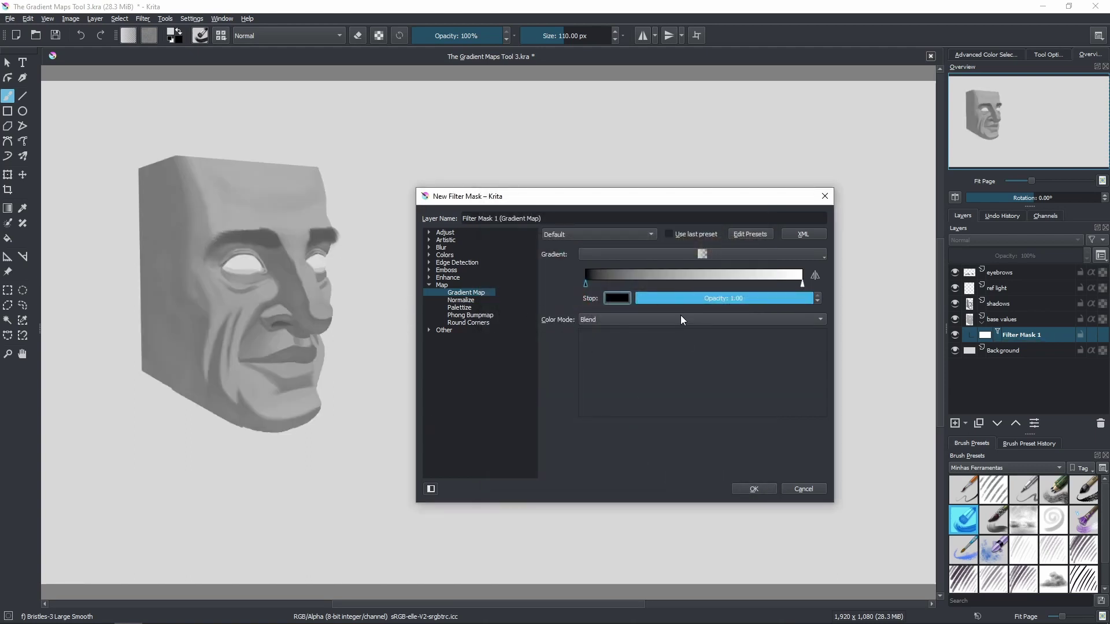
- Add two stops around the middle of the gradient and colour the lighter one salmon #e89e7e
left_click(664, 283)
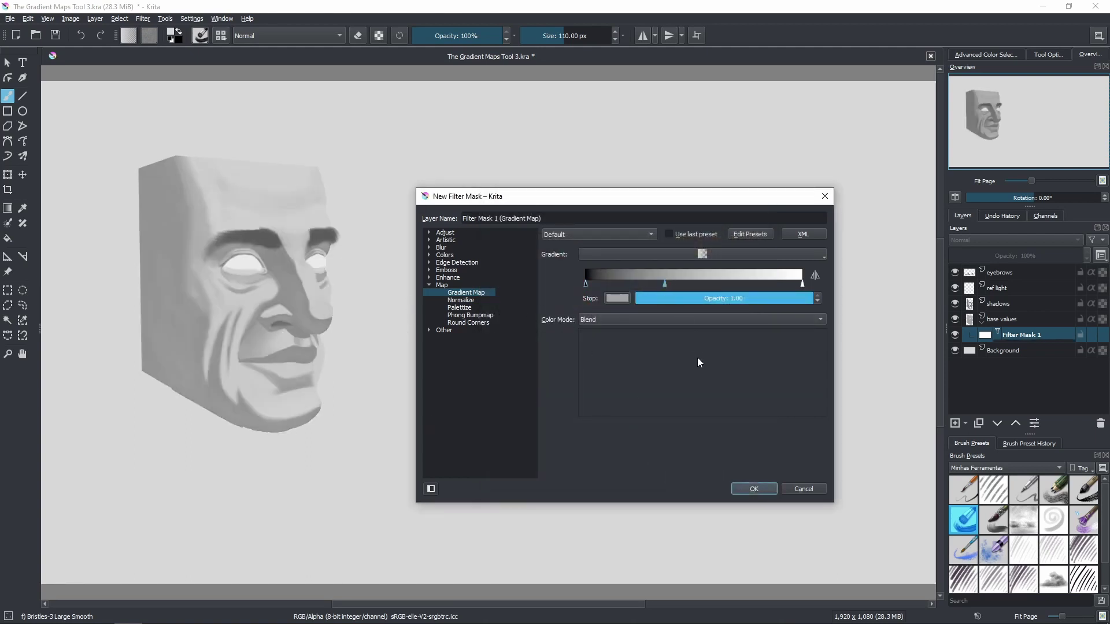
left_click(708, 283)
left_click(623, 297)
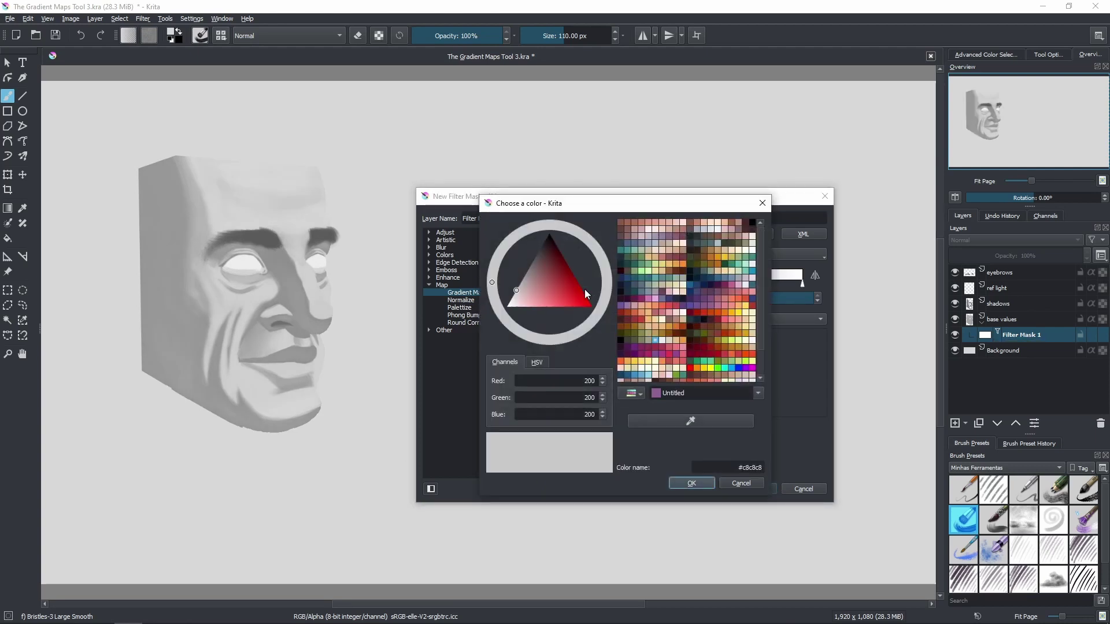
mouse_move(543, 294)
left_mouse_down()
mouse_move(530, 297)
mouse_move(546, 300)
left_mouse_up()
left_click(496, 264)
left_click(684, 481)
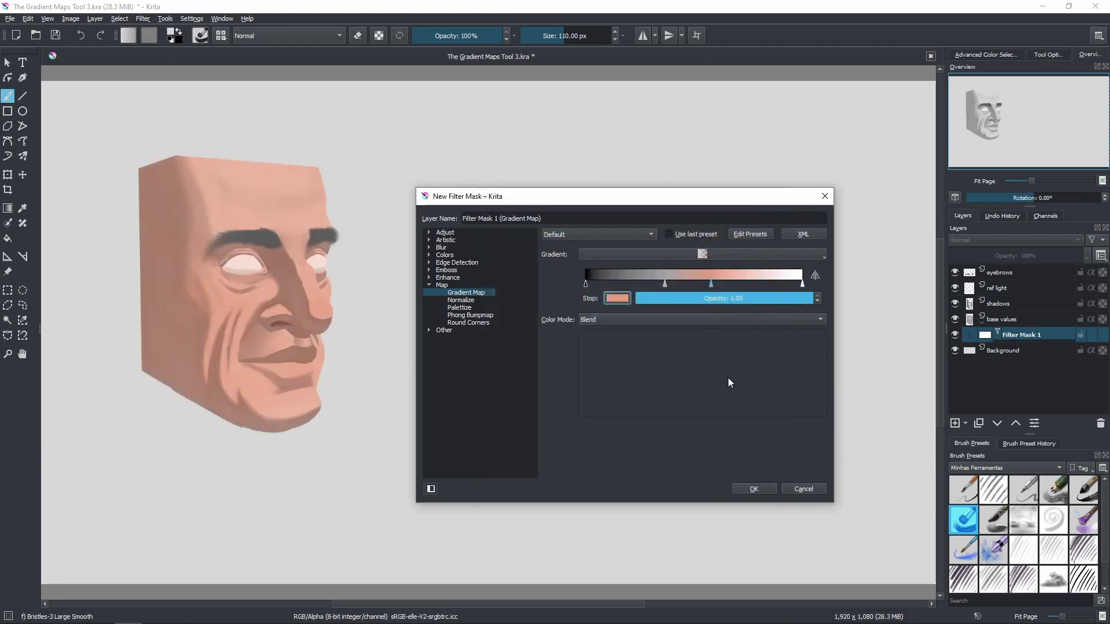
- Lighten the salmon stop to a paler, less saturated skin tone
left_click(617, 299)
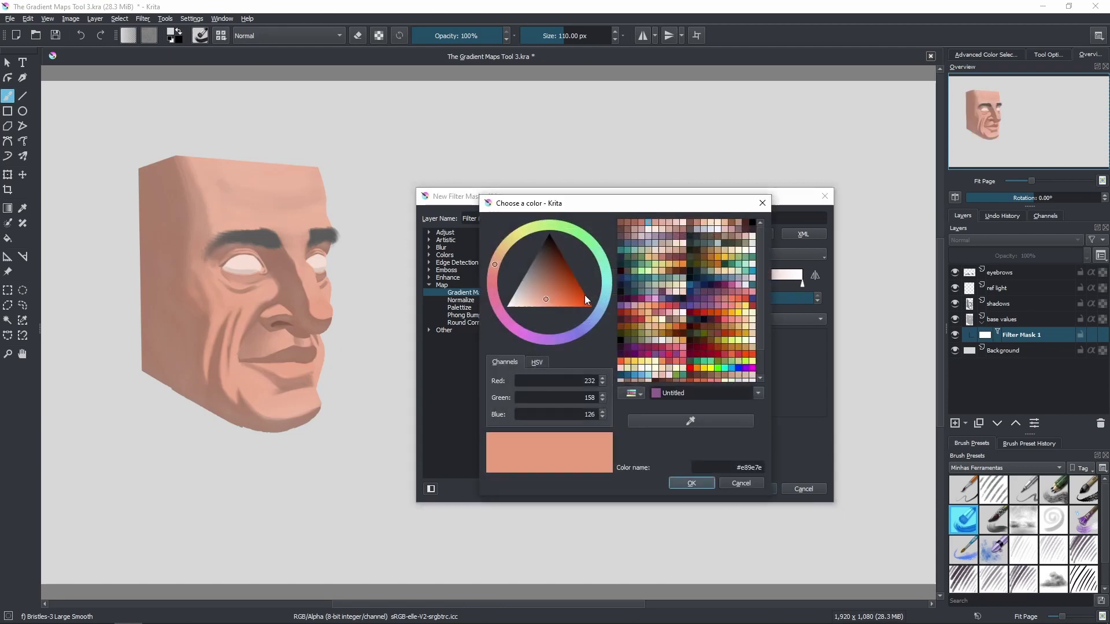
left_click(532, 297)
left_click(691, 482)
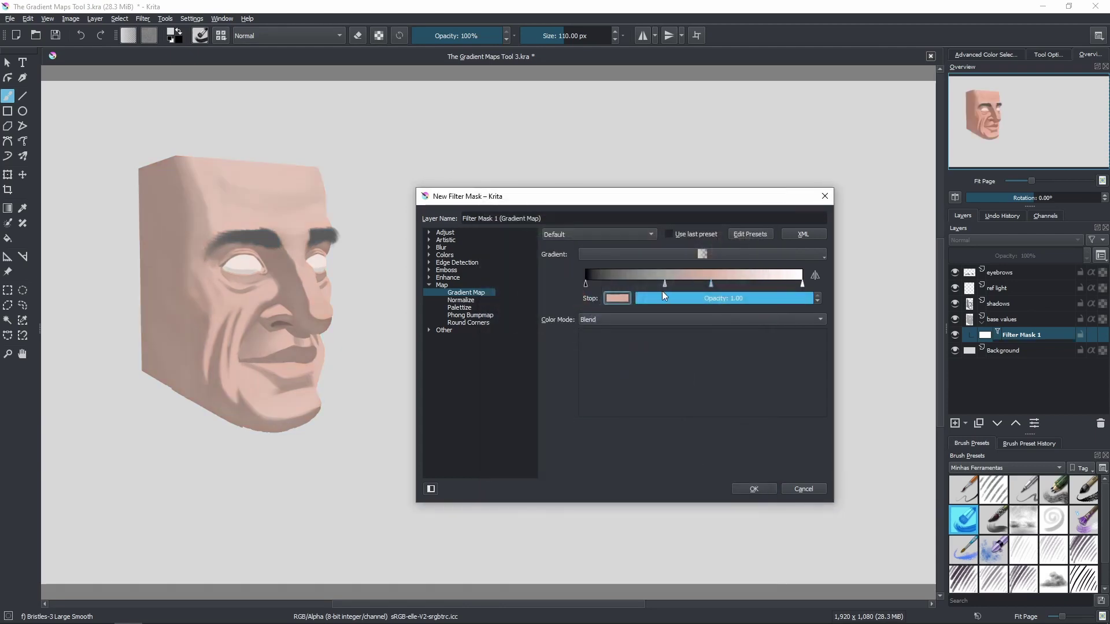
- Change the remaining grey middle stop to the red #d36464
left_click(606, 299)
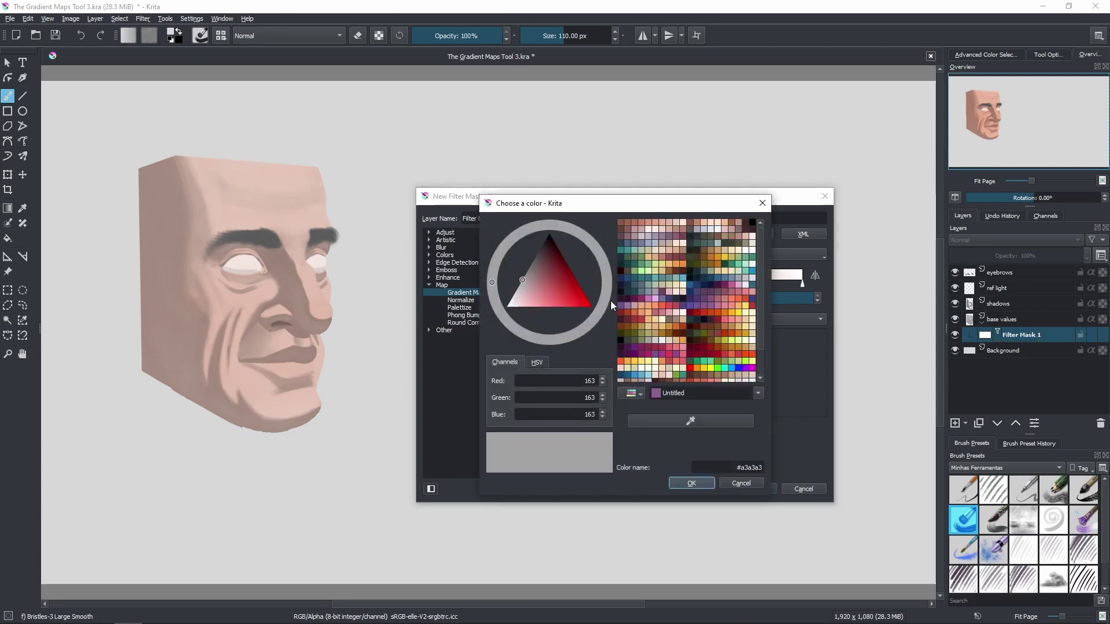
left_click(540, 297)
left_click(536, 301)
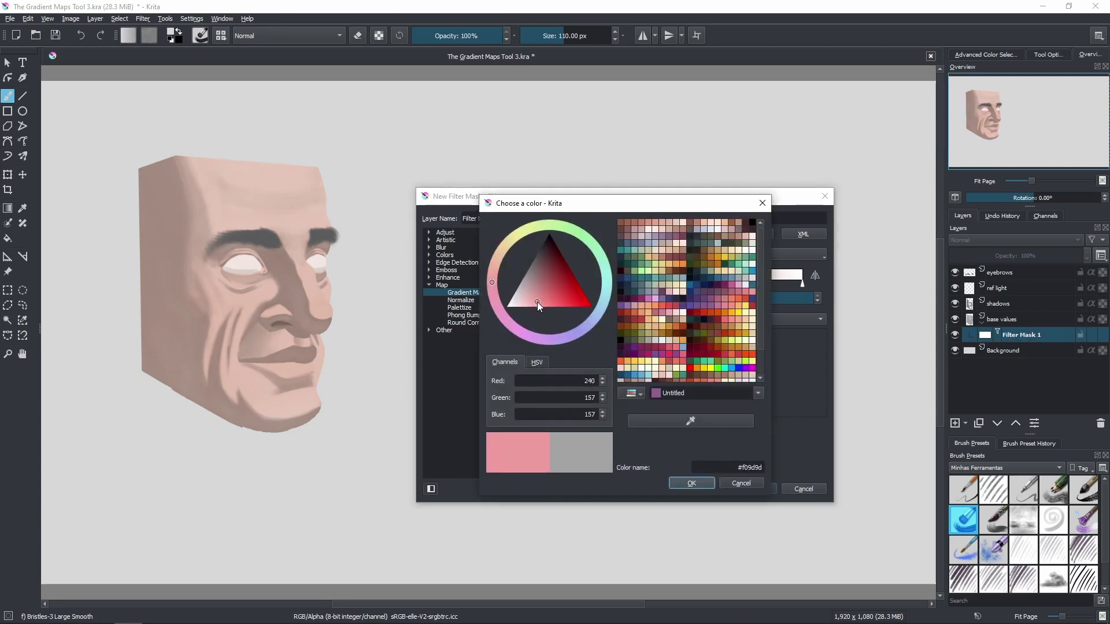
left_click(547, 299)
left_click(549, 296)
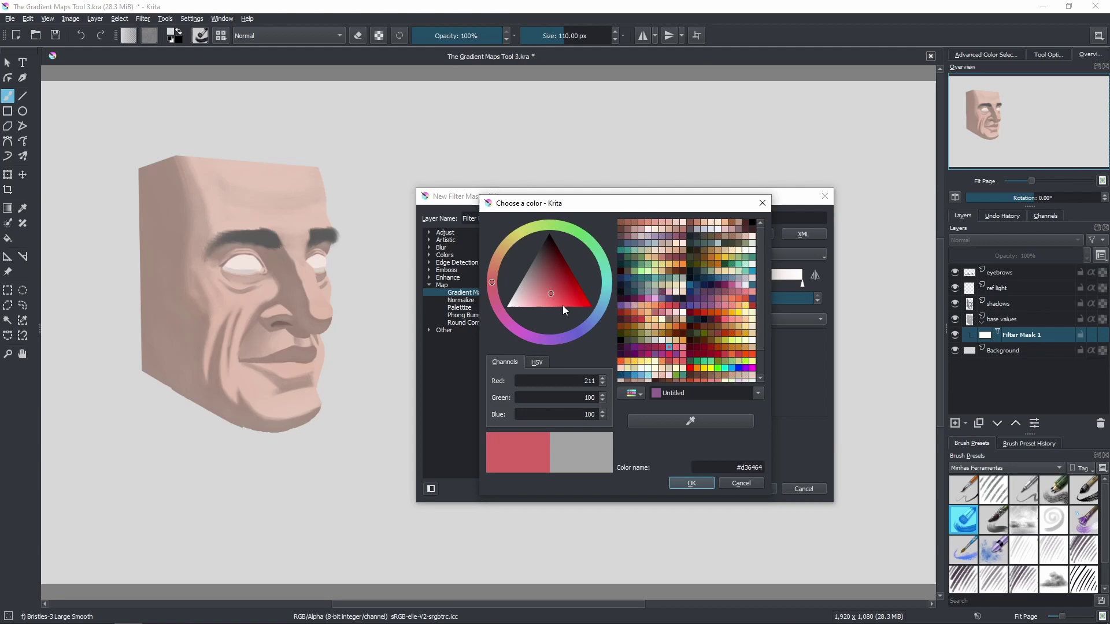
left_click(695, 485)
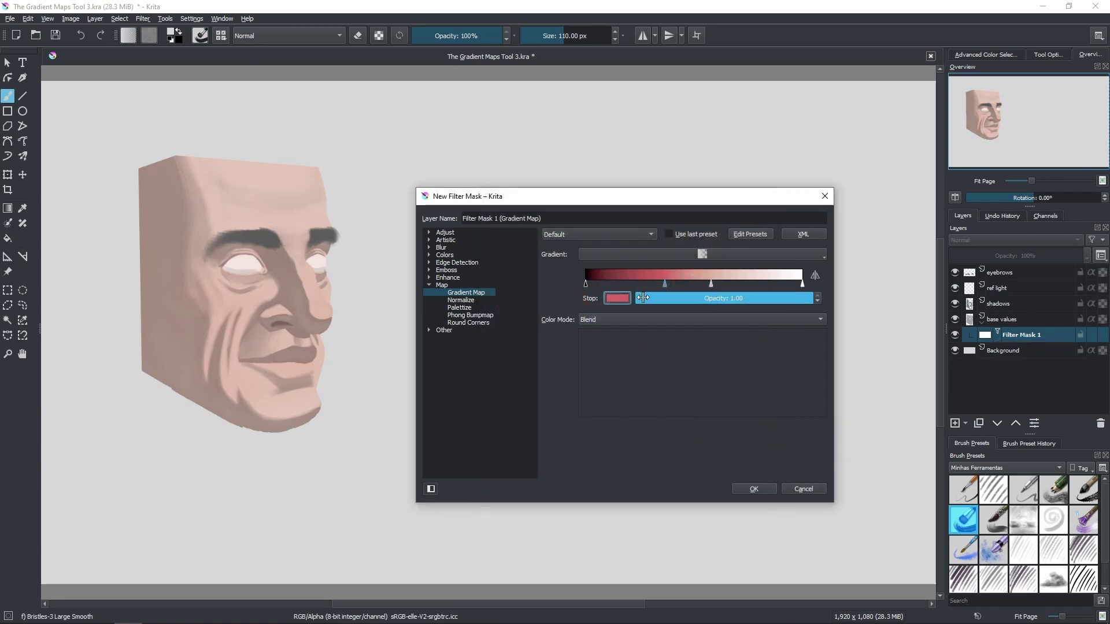
- Slide the red and skin tone stops closer together, with red about 60% along the gradient and the skin tone just after it
left_click_drag(712, 284, 741, 286)
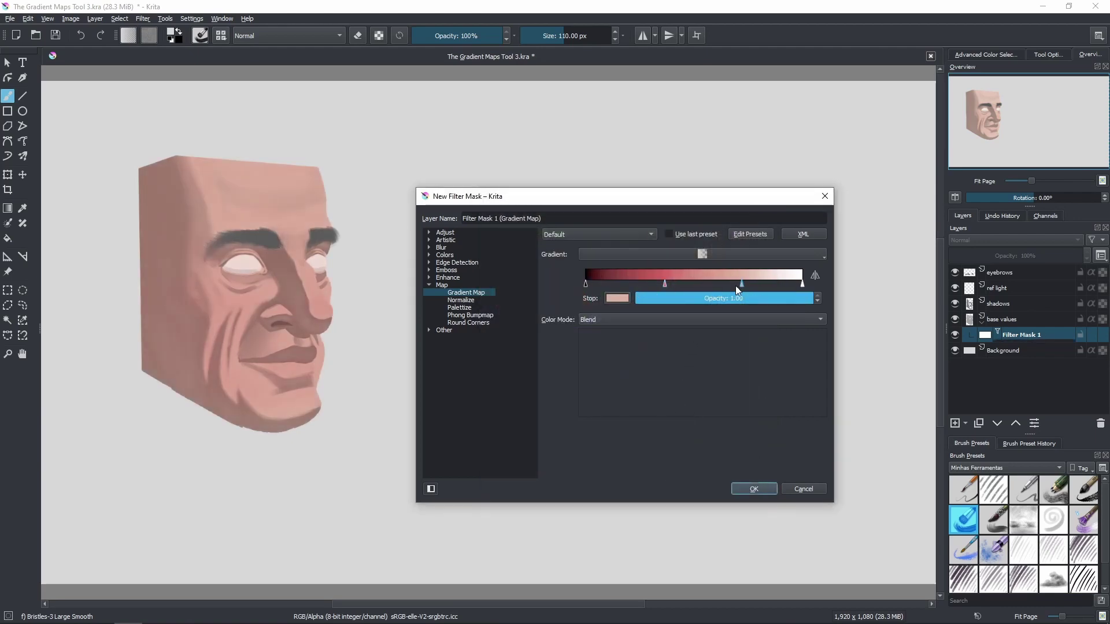
left_click_drag(665, 284, 719, 290)
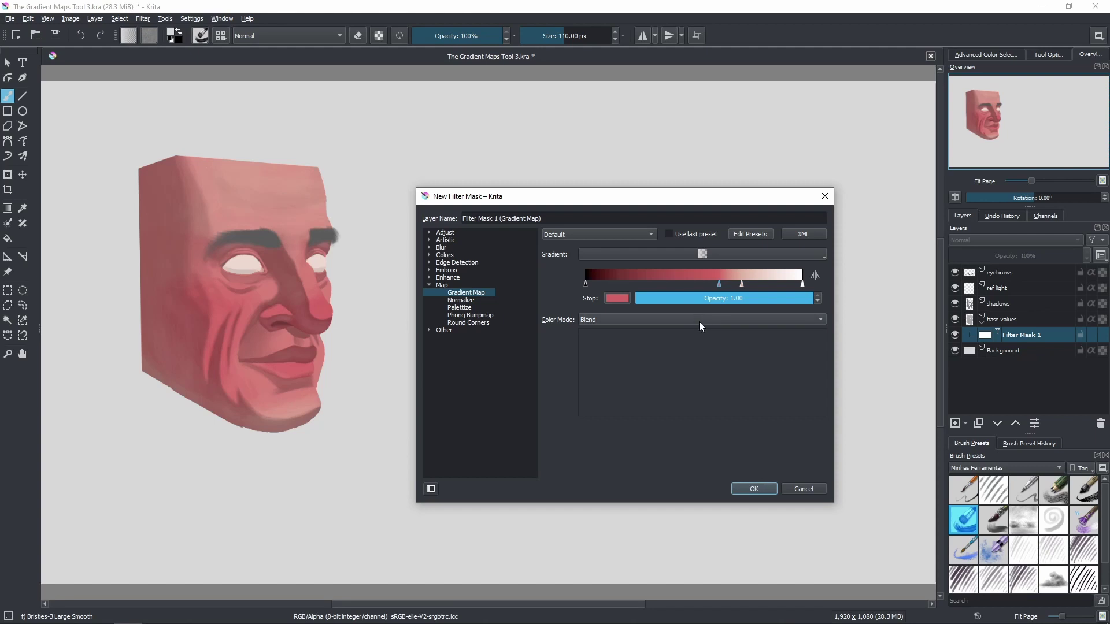
left_click_drag(742, 283, 713, 286)
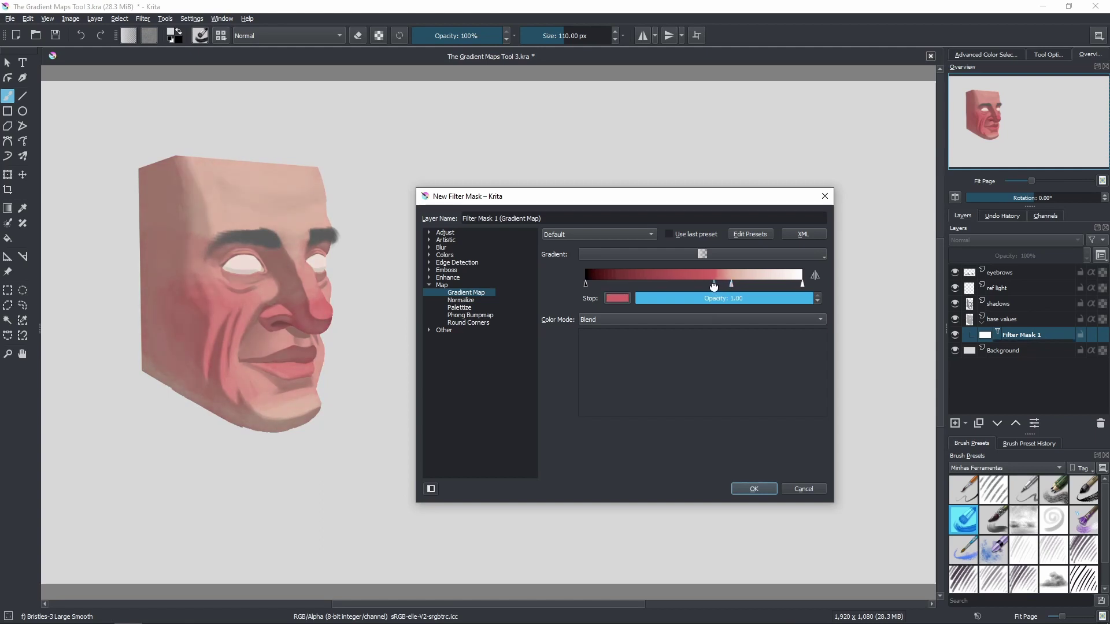
left_click(730, 287)
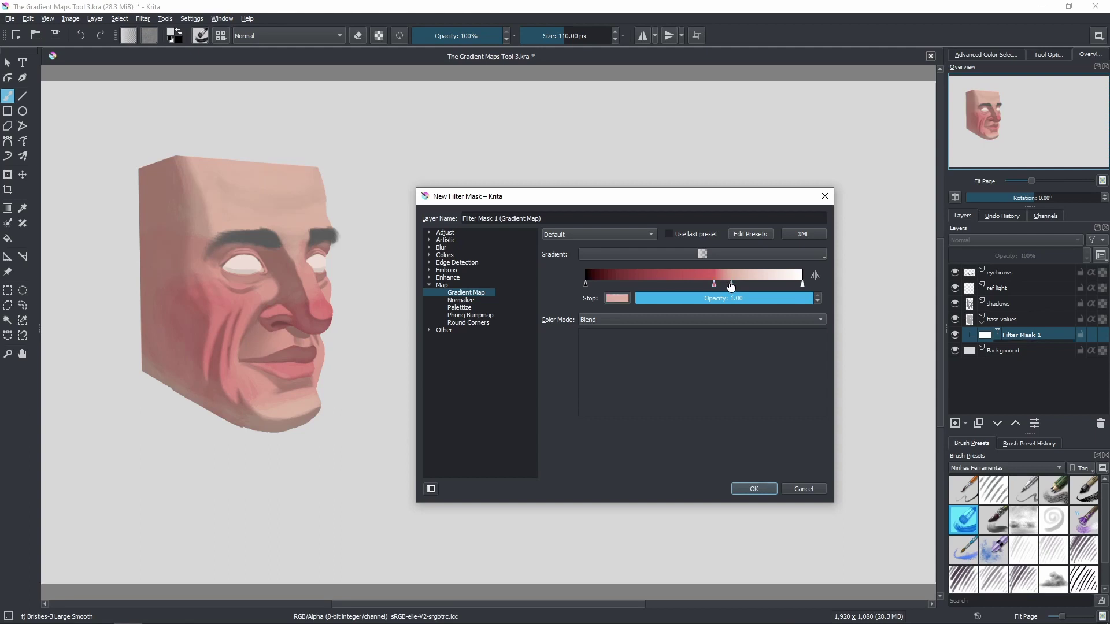
left_click_drag(732, 287, 734, 287)
- Widen the filter mask dialog for finer control and shift the skin tone stop to about two-thirds along the gradient
left_click_drag(414, 358, 266, 349)
left_click_drag(454, 202, 618, 198)
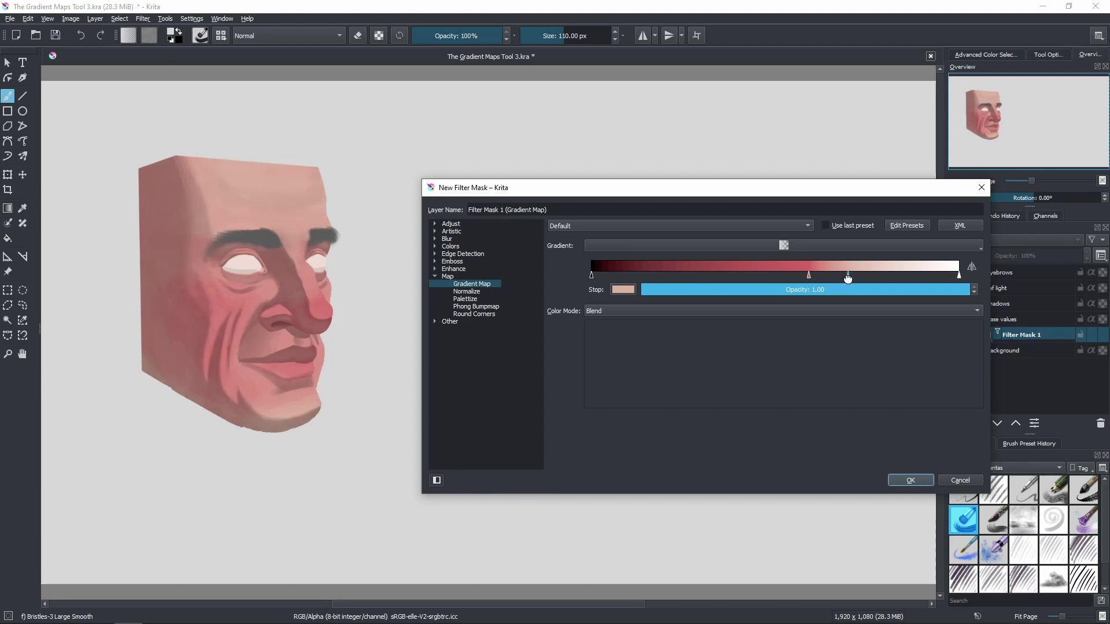
left_click_drag(848, 278, 836, 278)
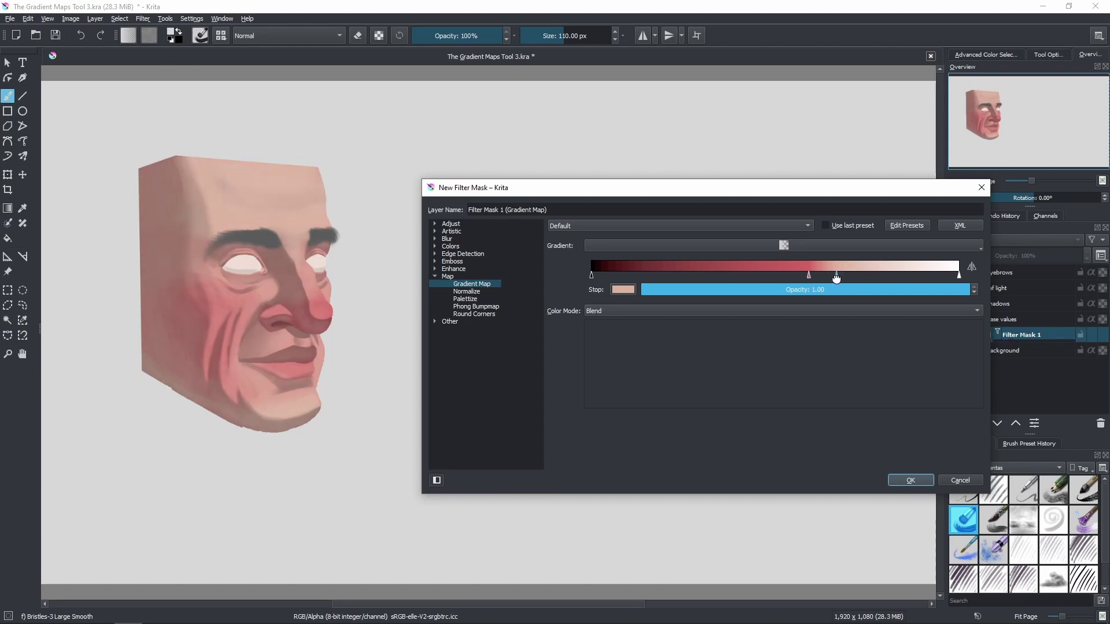
- Lighten the gradient's red stop to the pink #f49393
left_click(811, 274)
left_click(621, 289)
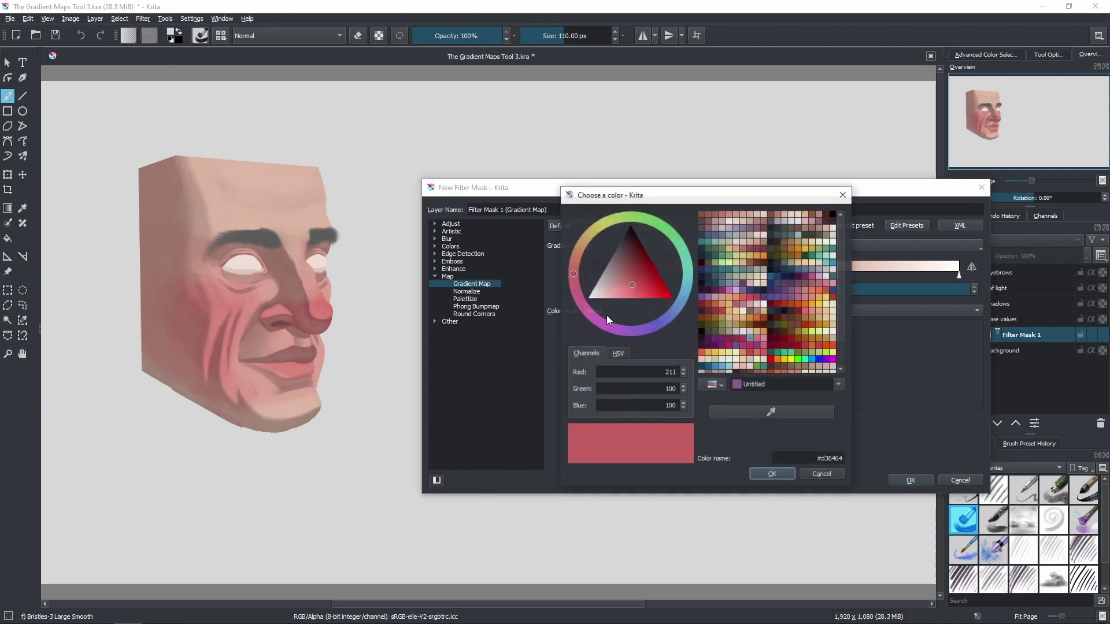
left_click(627, 289)
left_click(774, 474)
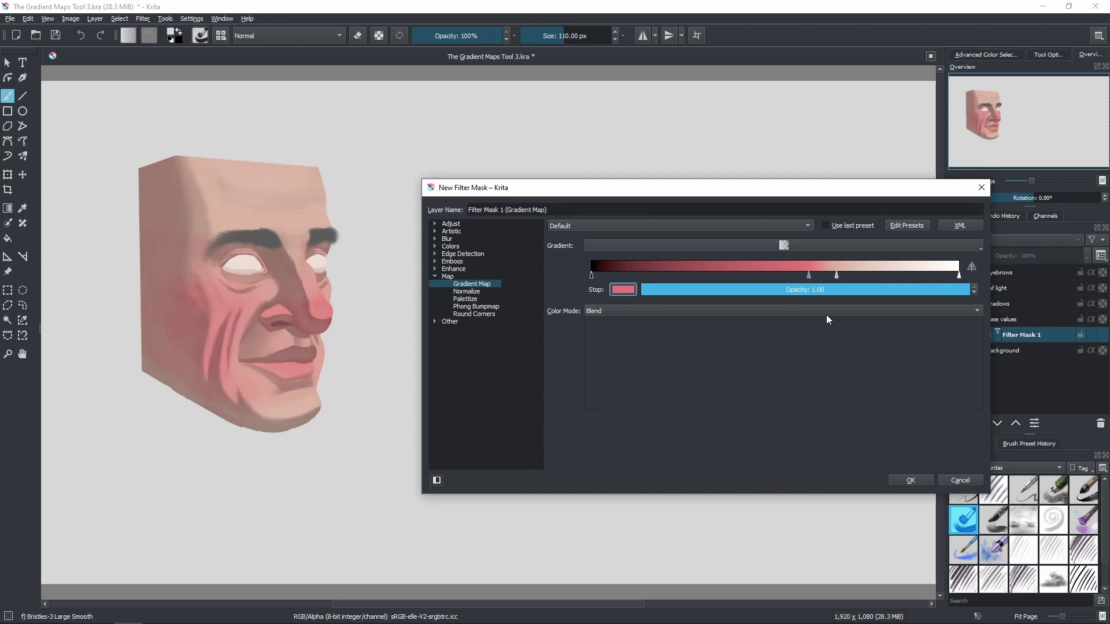
left_click(626, 290)
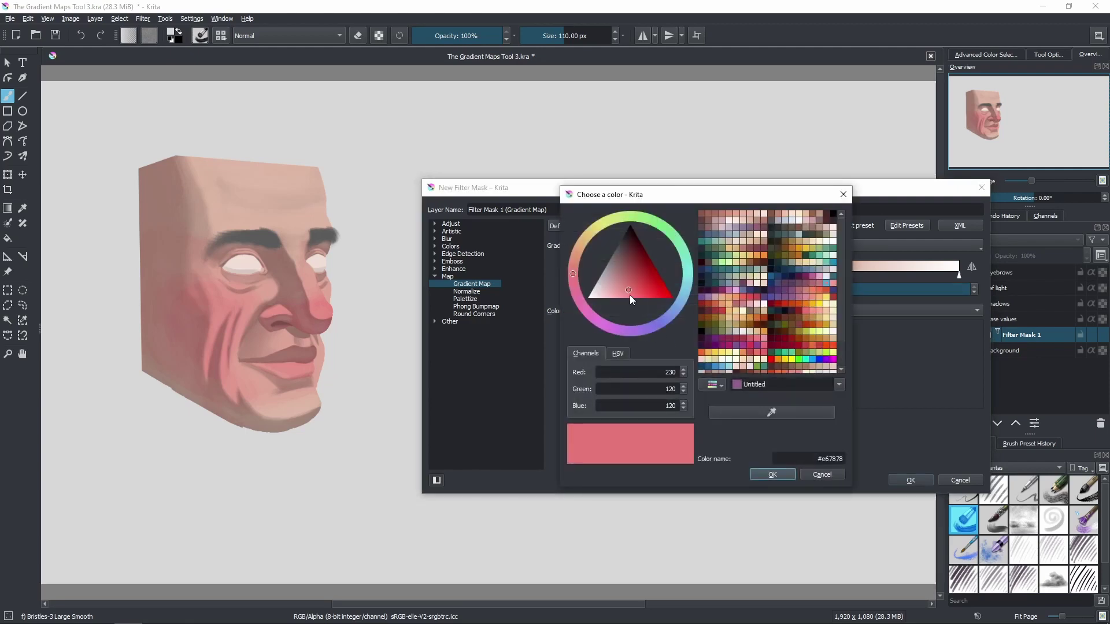
left_click_drag(626, 292, 621, 293)
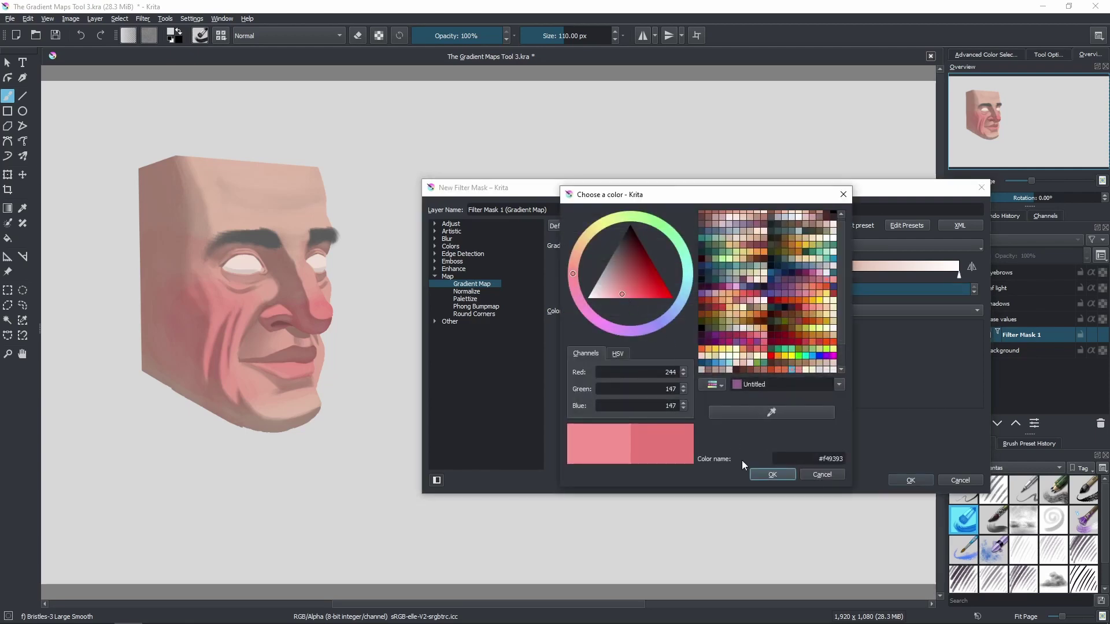
left_click(756, 472)
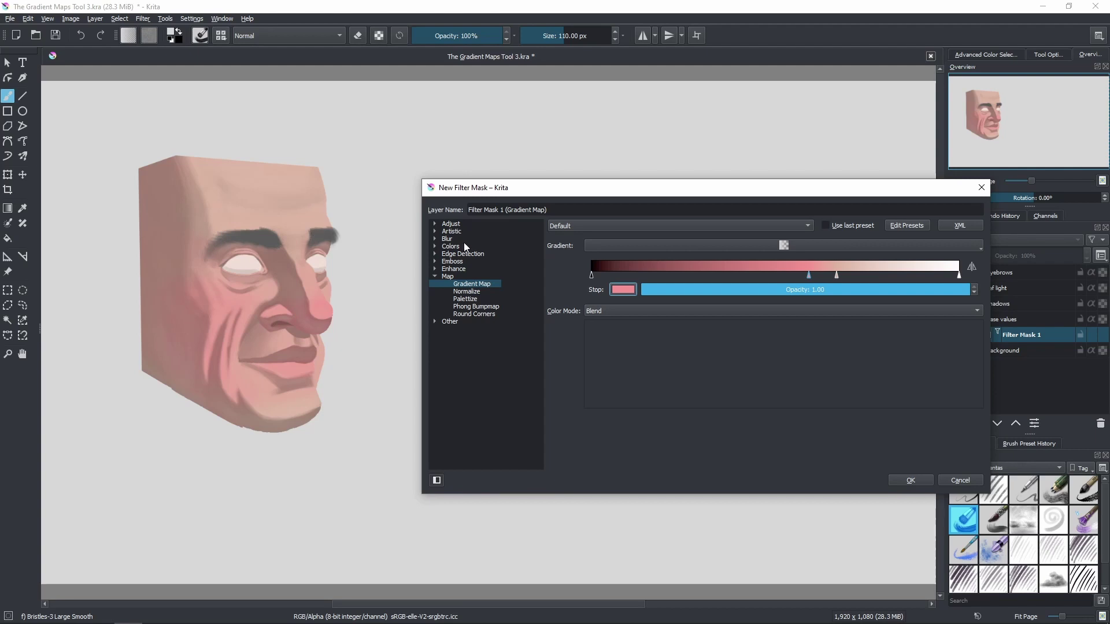
- Add a light blue #a2dbe8 stop between the skin tone and white stops and slide it to about four-fifths along the gradient
left_click(861, 276)
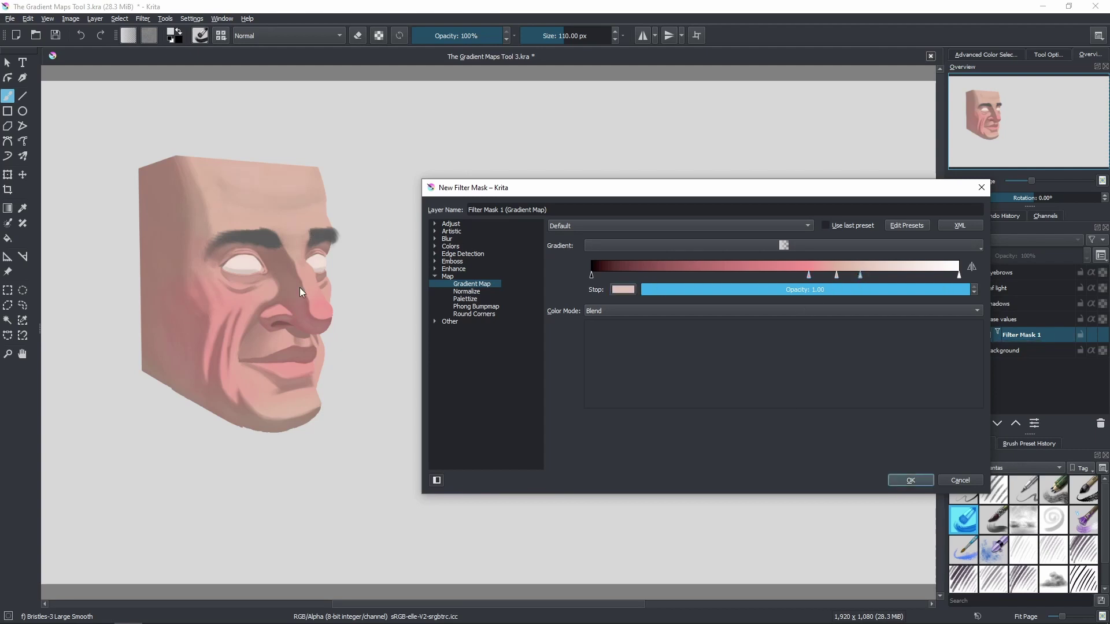
left_click(626, 291)
left_click(687, 275)
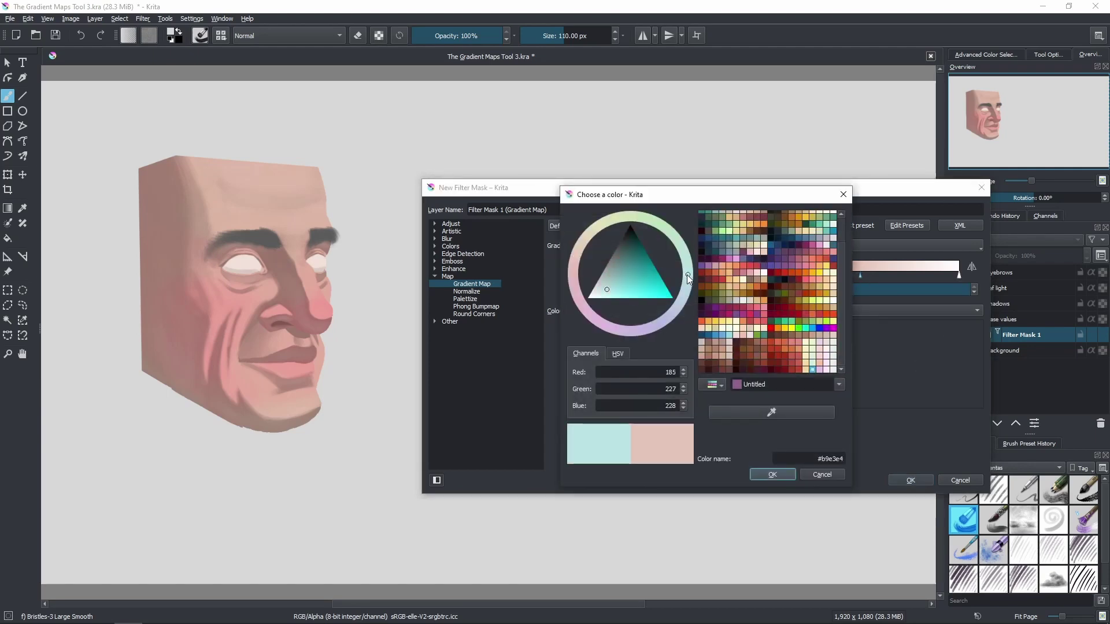
left_click(615, 290)
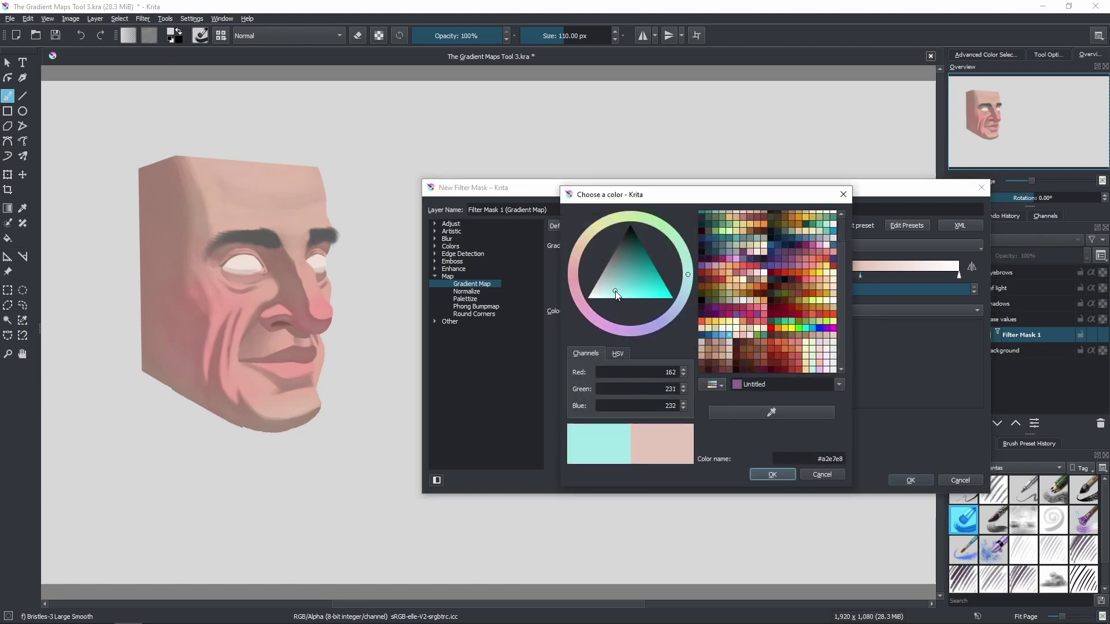
left_click_drag(691, 280, 688, 267)
left_click(687, 286)
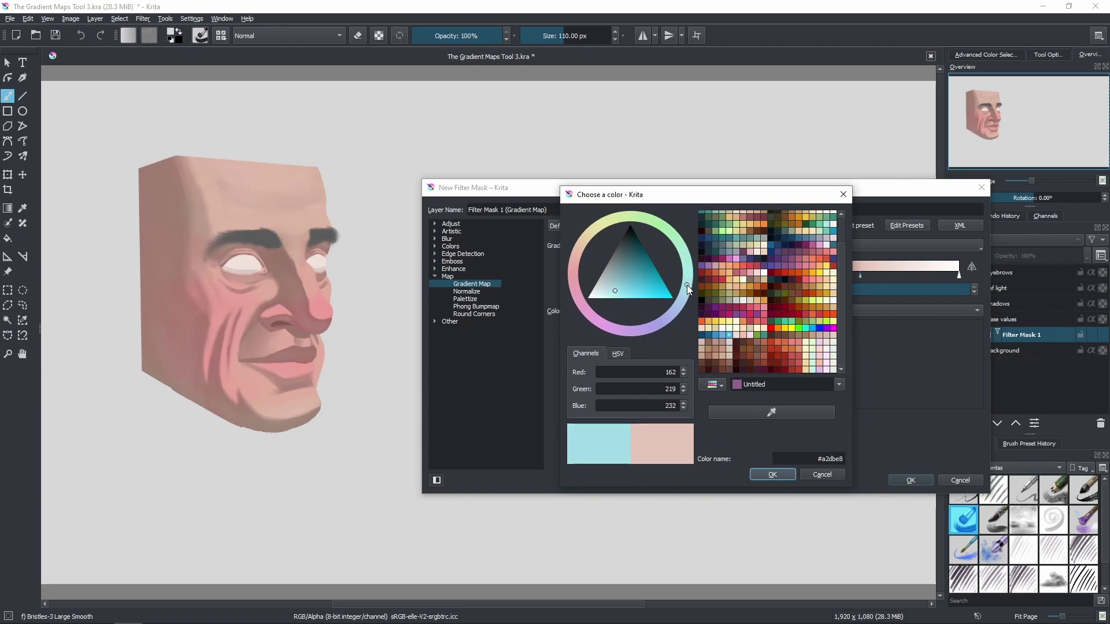
left_click(758, 471)
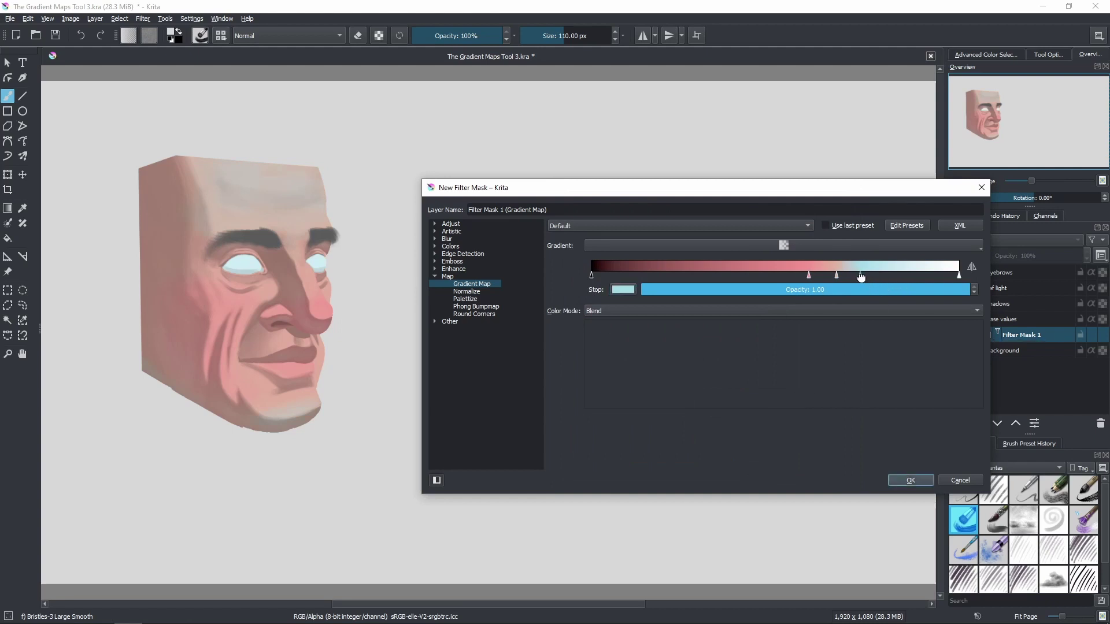
mouse_move(861, 275)
left_mouse_down()
mouse_move(888, 275)
mouse_move(851, 275)
left_mouse_up()
left_click_drag(851, 278, 889, 279)
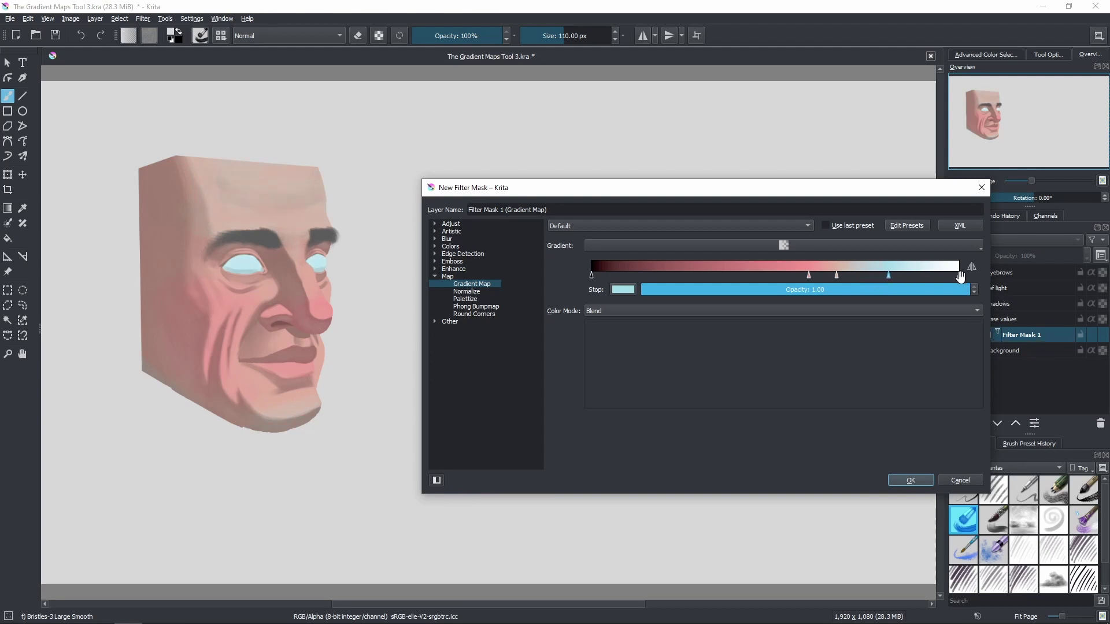
- Slide the gradient's white stop to just after the light blue stop, about 86% along the gradient
left_click_drag(961, 279, 911, 282)
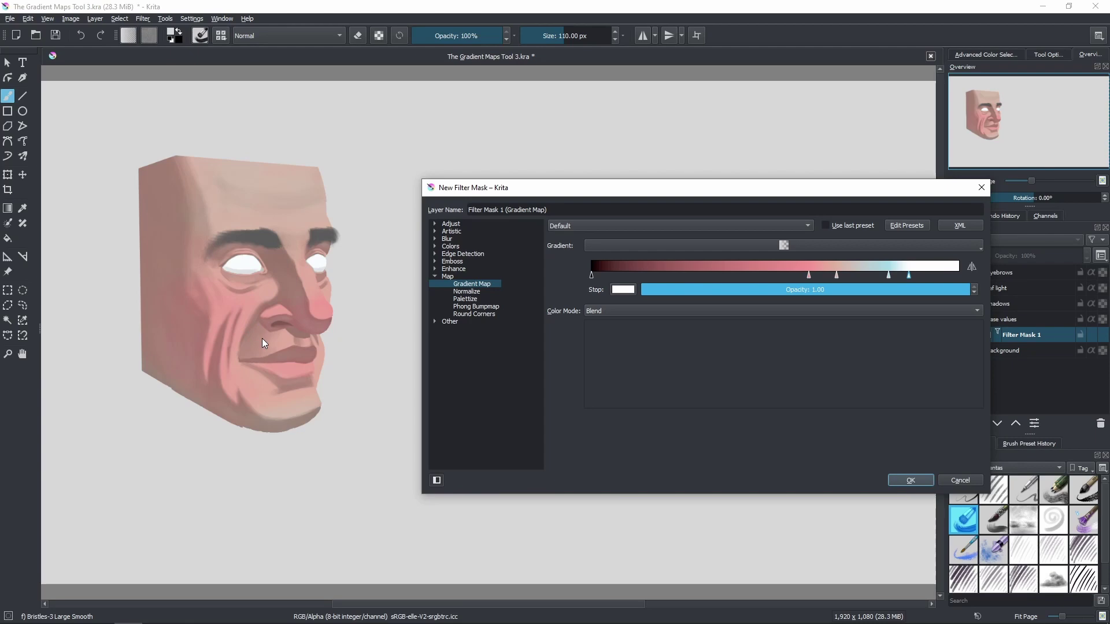
- Adjust the gradient's pink stop, trying a paler #f4afaf before settling on #f29999
left_click(808, 275)
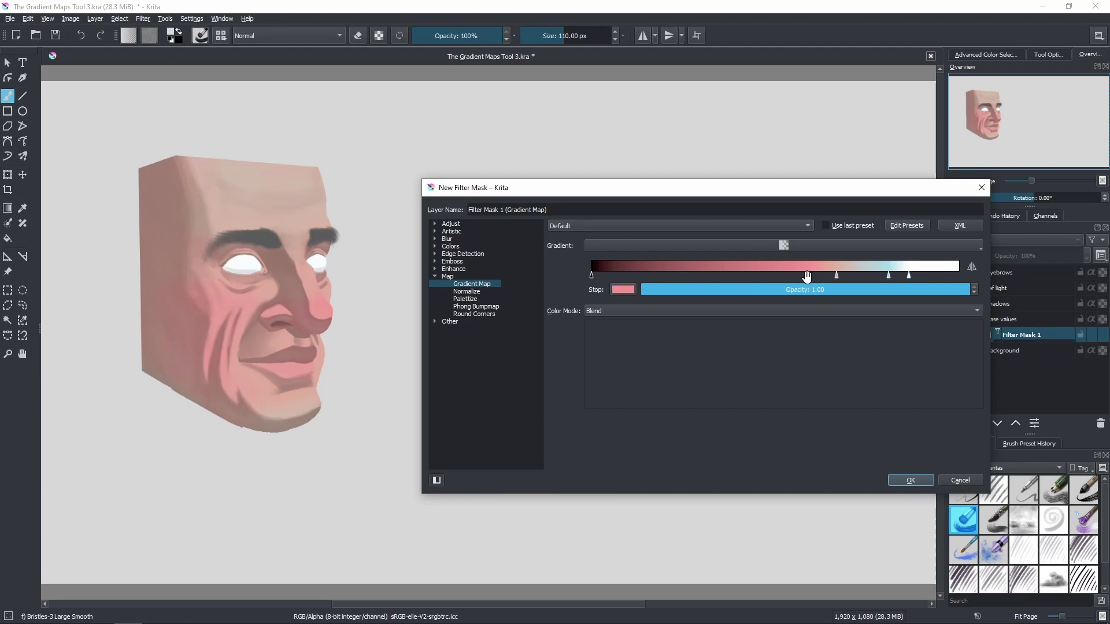
left_click(622, 290)
left_click_drag(620, 289, 613, 293)
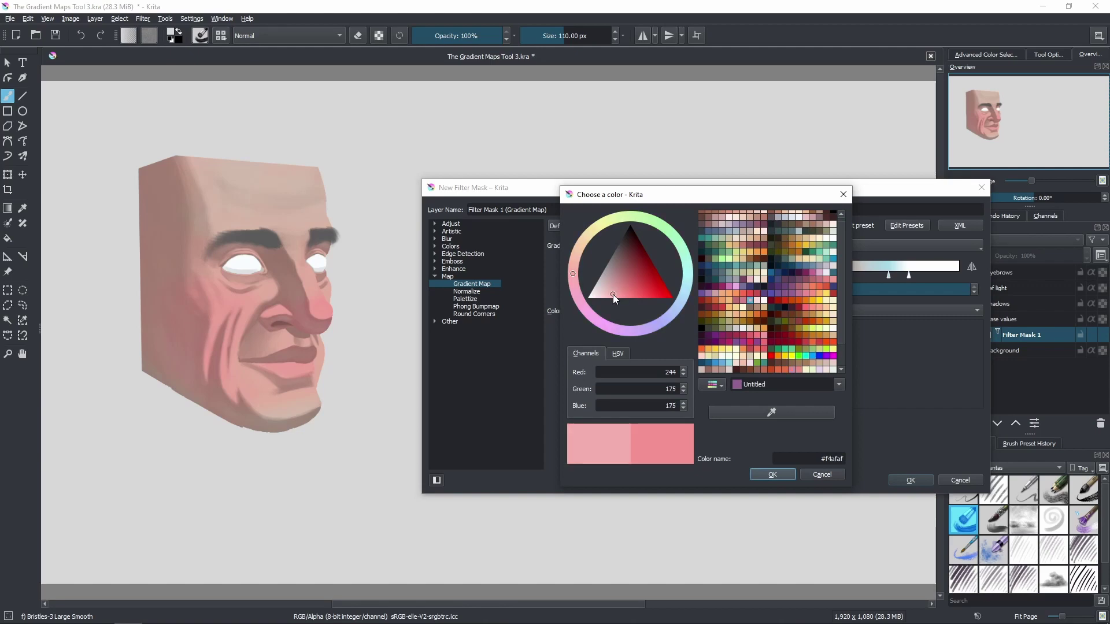
left_click(772, 474)
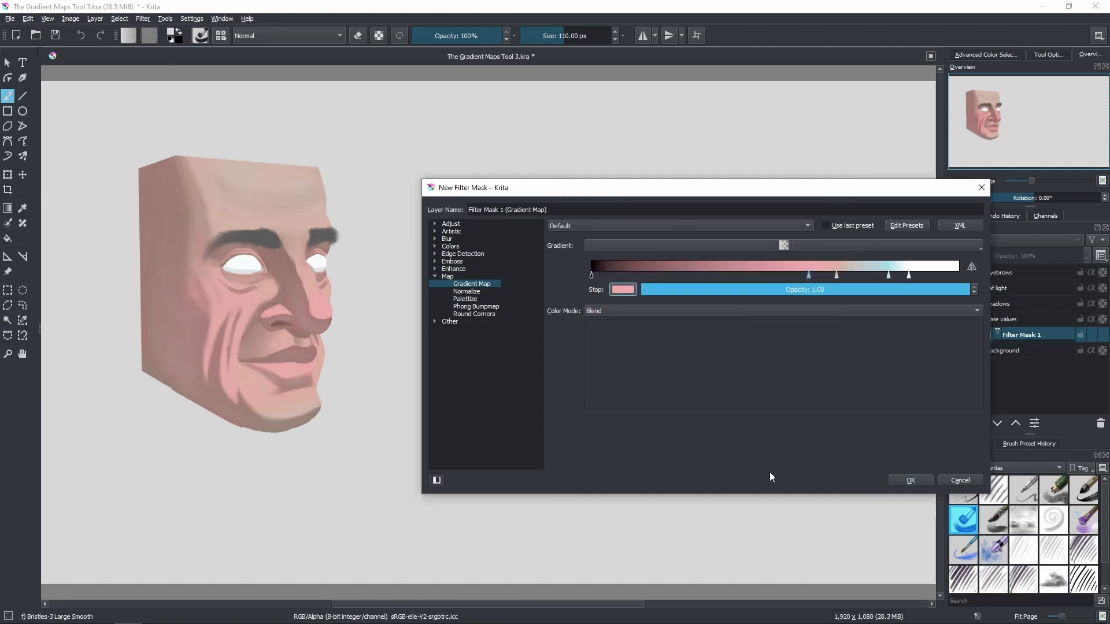
left_click(623, 290)
left_click(620, 294)
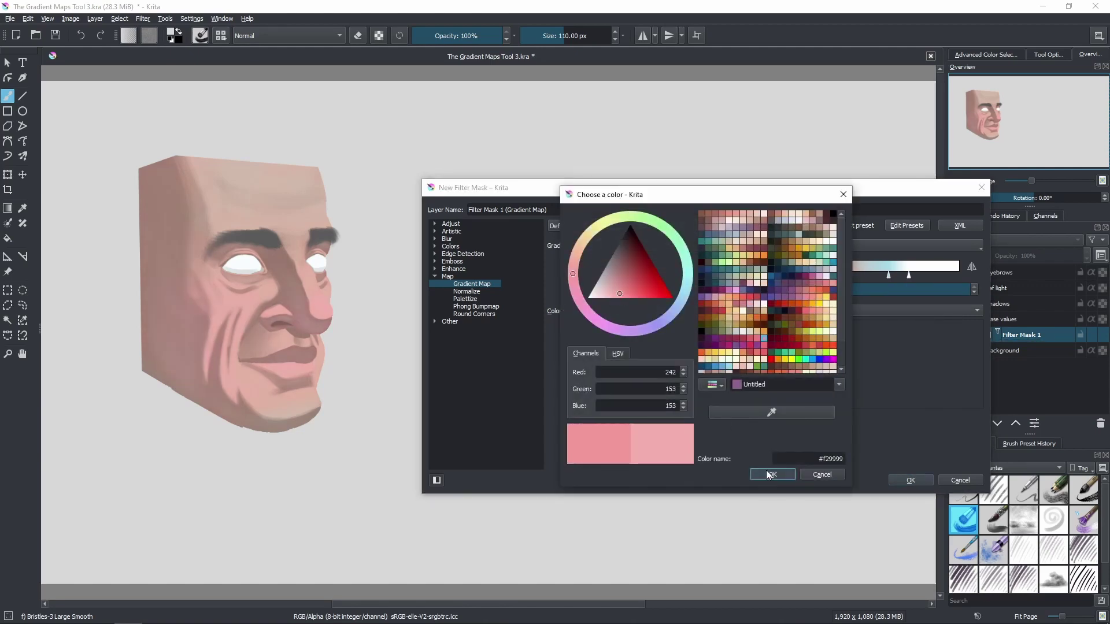
left_click(767, 475)
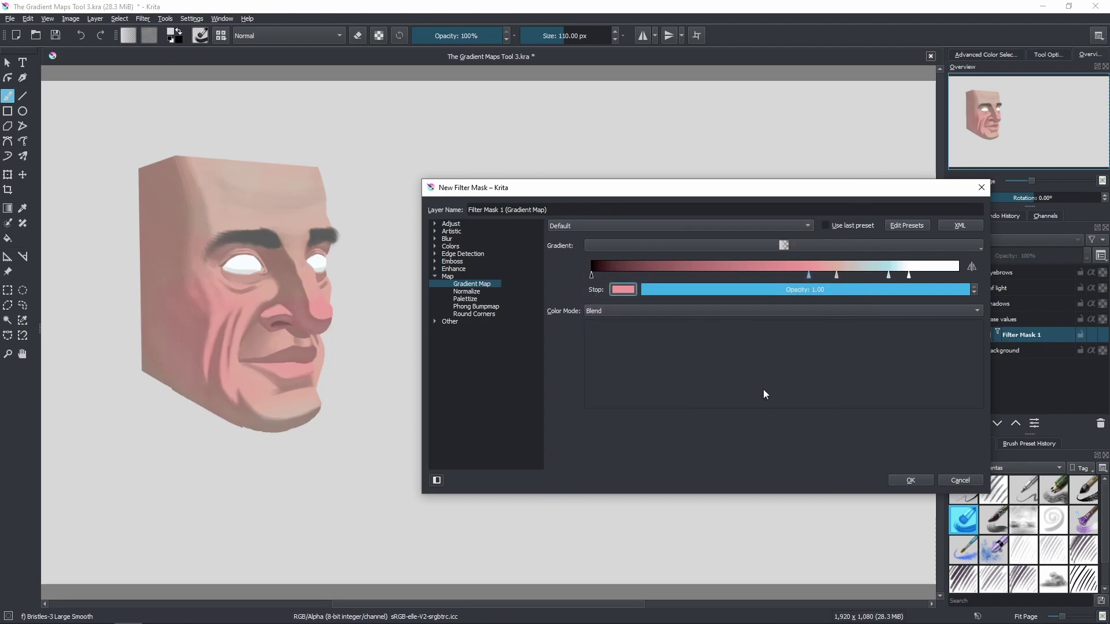
- Apply the base values filter mask, and hide and reshow it to compare the colours with the grayscale
left_click(911, 480)
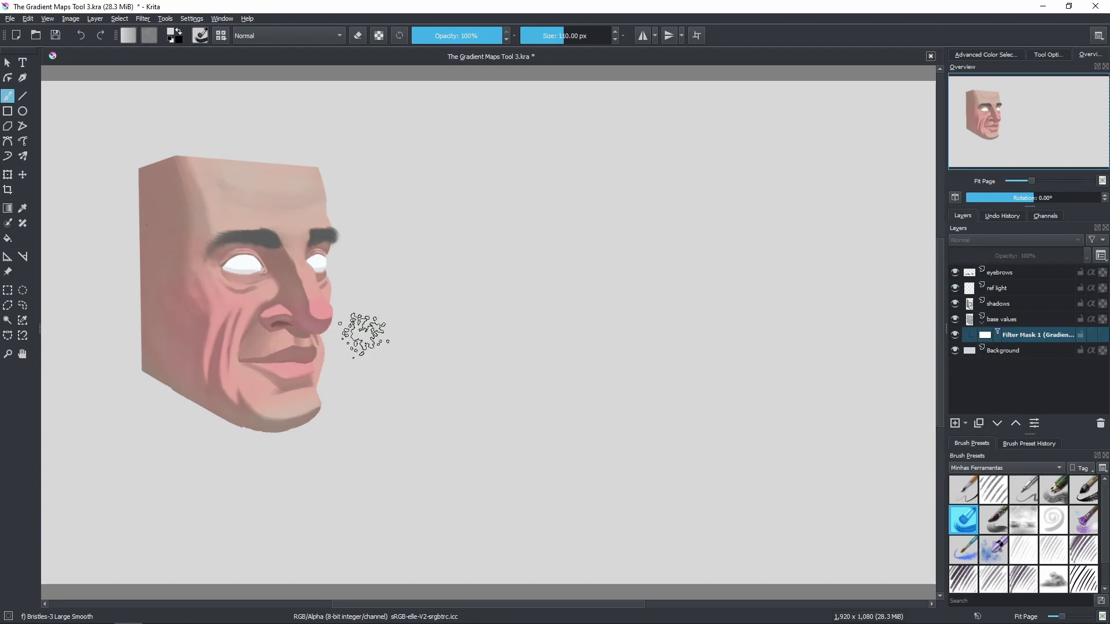
left_click(954, 336)
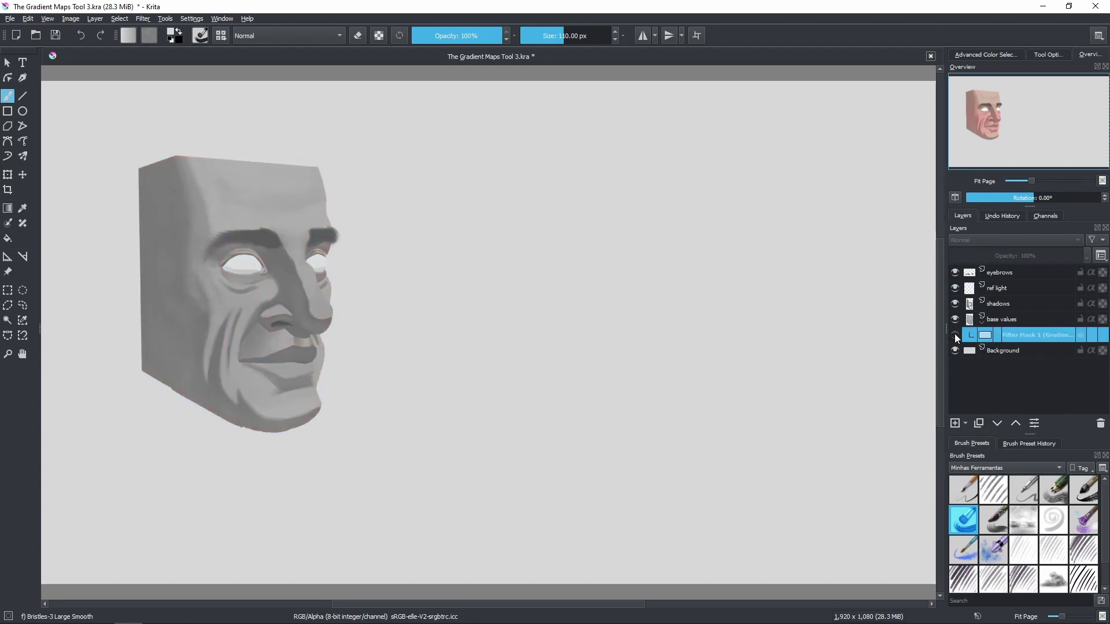
left_click(955, 334)
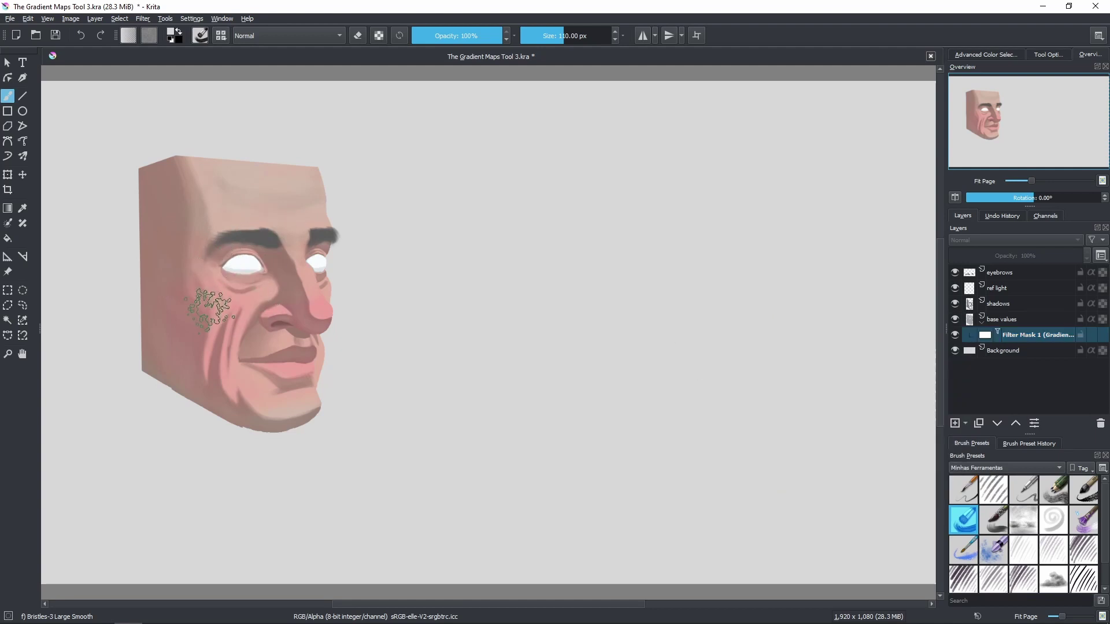
- Add a Gradient Map filter mask to the shadows layer
left_click(973, 305)
right_click(973, 306)
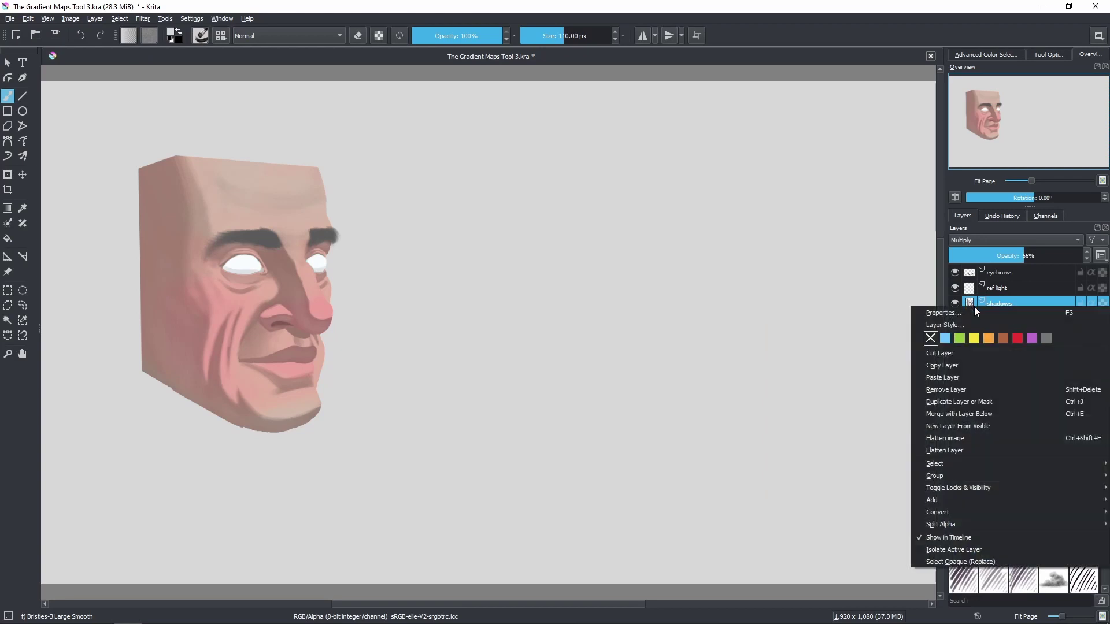
mouse_move(953, 501)
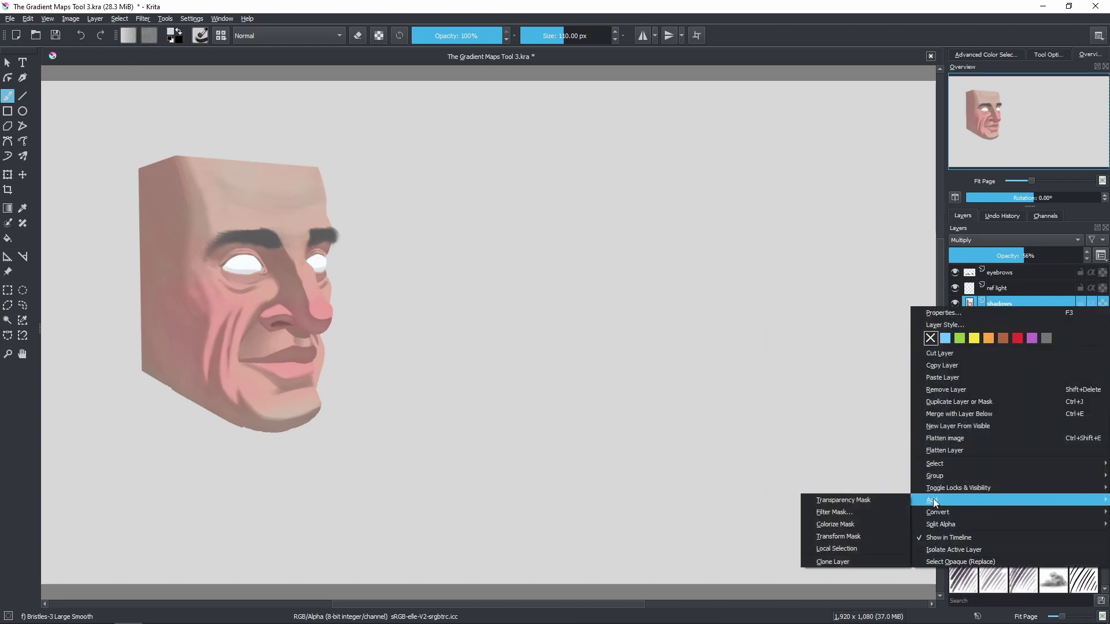
left_click(859, 509)
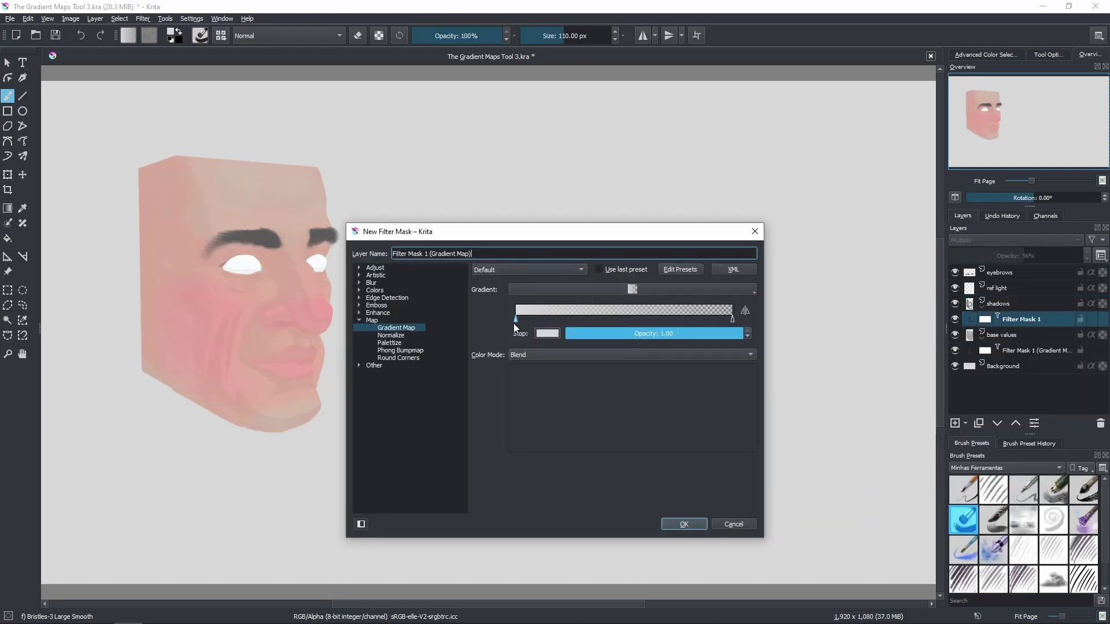
- Set the shadows gradient's start stop to black #000000 and its end stop to white #ffffff with opacity 1.00
left_click(513, 319)
left_click(547, 333)
left_click(471, 376)
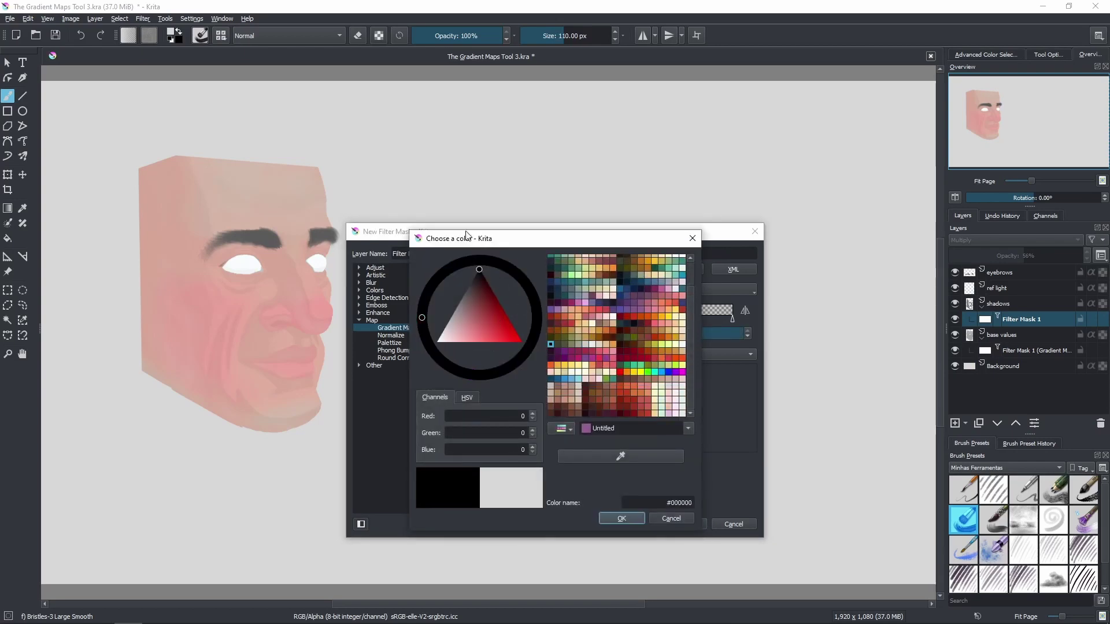
left_click(612, 511)
left_click(729, 318)
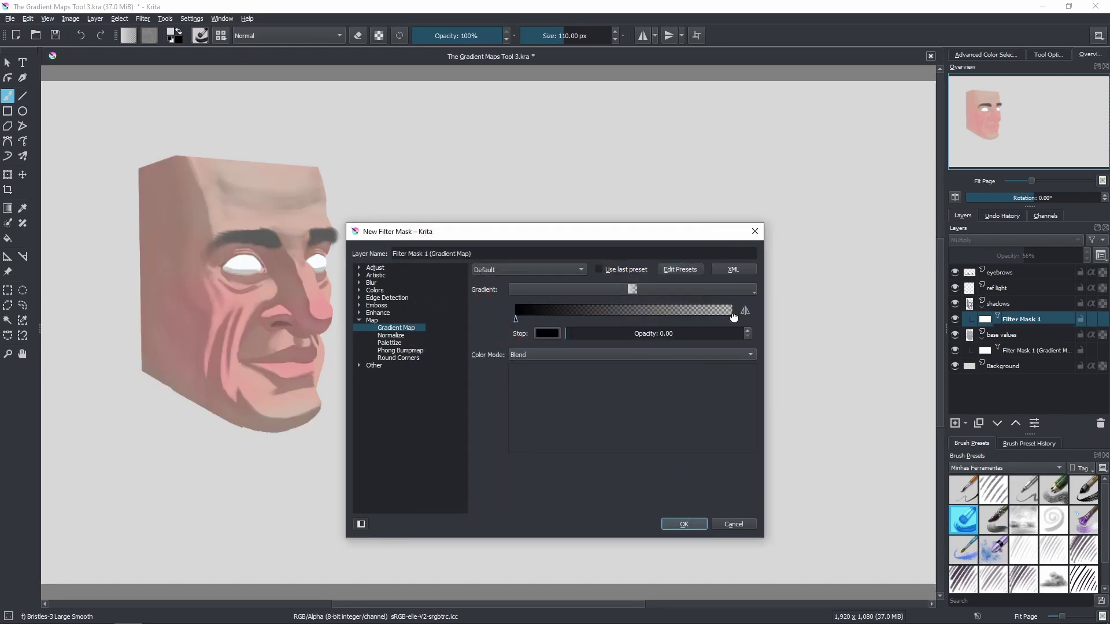
left_click(547, 333)
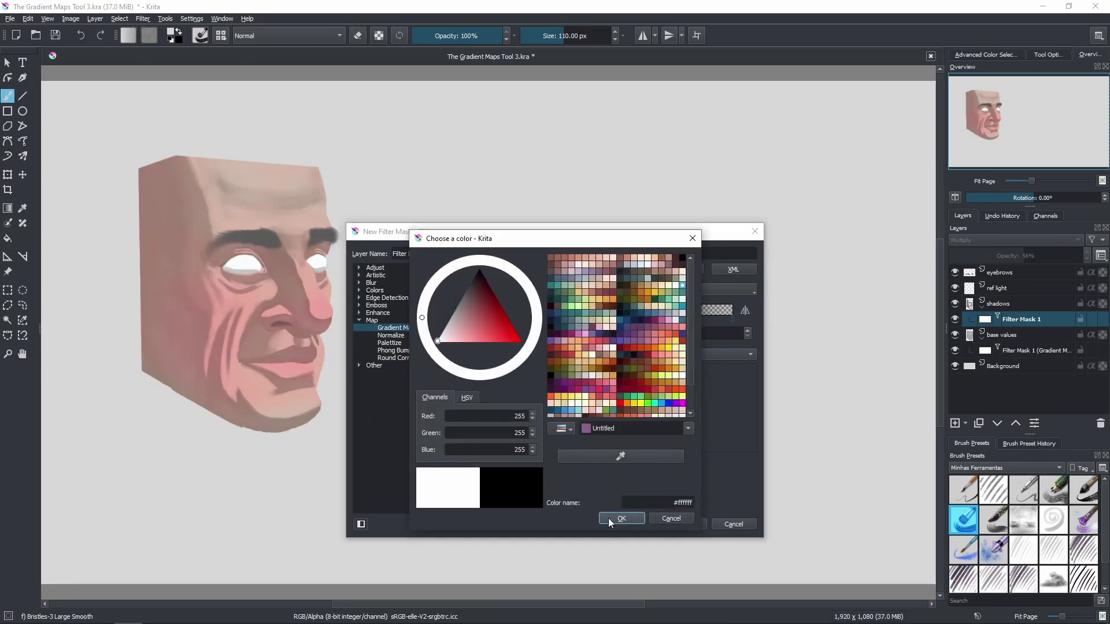
left_click(609, 518)
left_click_drag(631, 335, 745, 336)
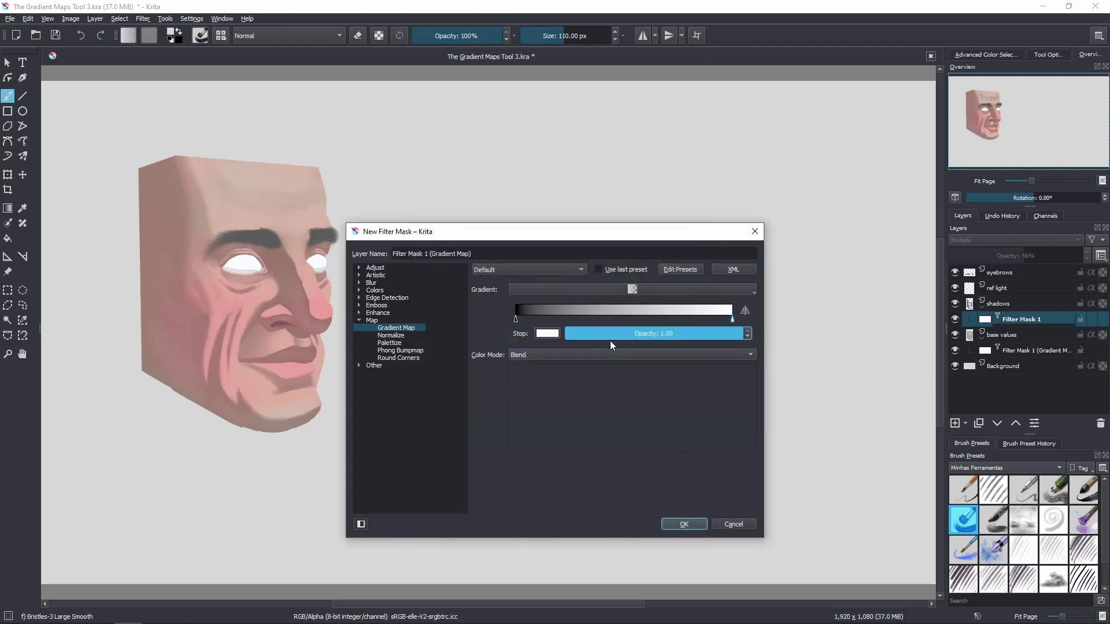
- Add a stop about 23% along the shadows gradient and colour it dark green #283f23
left_click(566, 318)
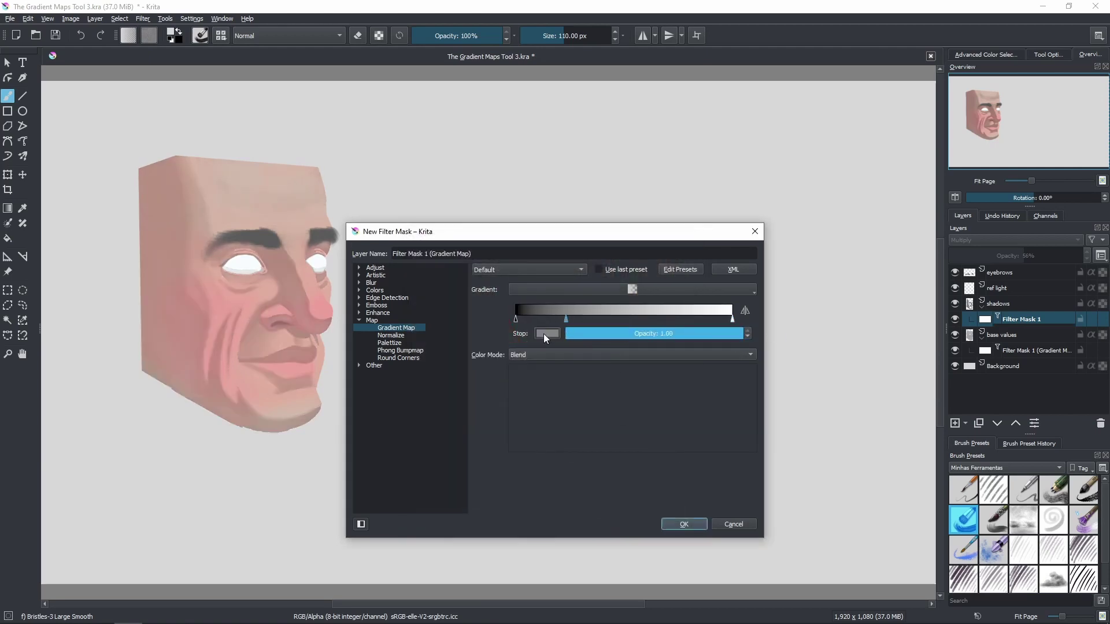
left_click(543, 334)
left_click(468, 318)
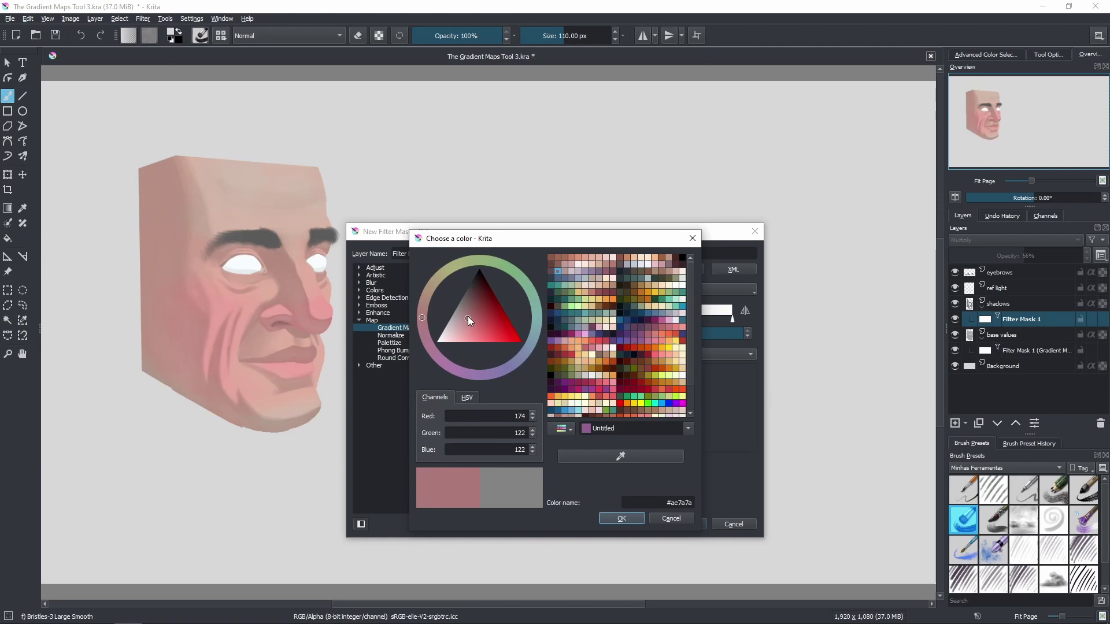
left_click(497, 265)
left_click(477, 288)
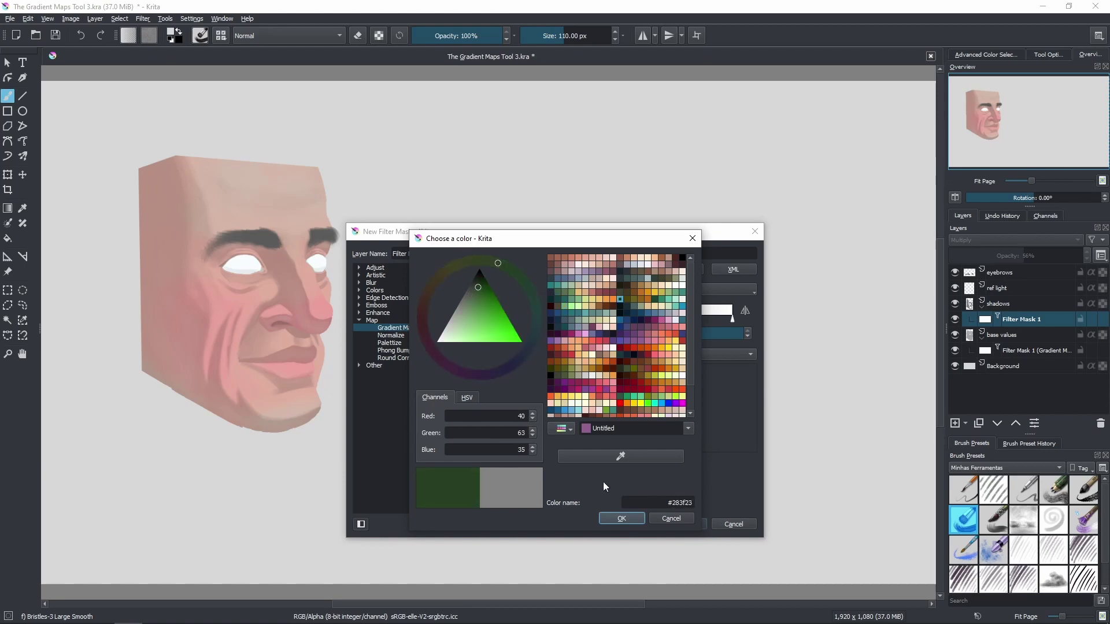
left_click(621, 518)
- Shift the filter mask dialog away from the face and try dark red #3f2423 on the shadows gradient's middle stop
left_click_drag(508, 240, 589, 239)
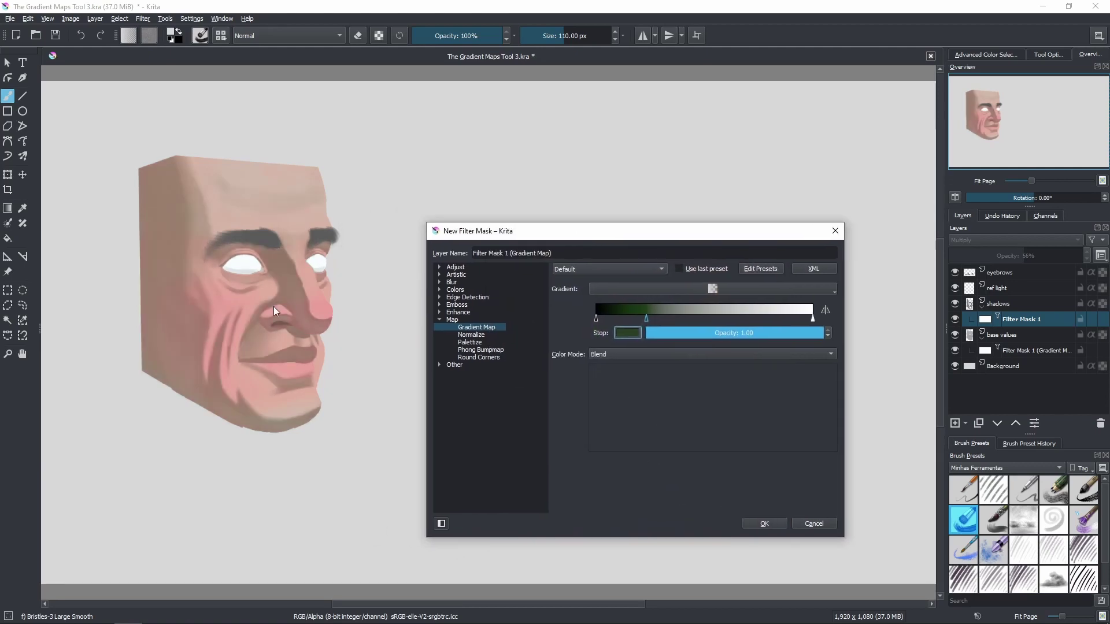
left_click(627, 334)
left_click(502, 313)
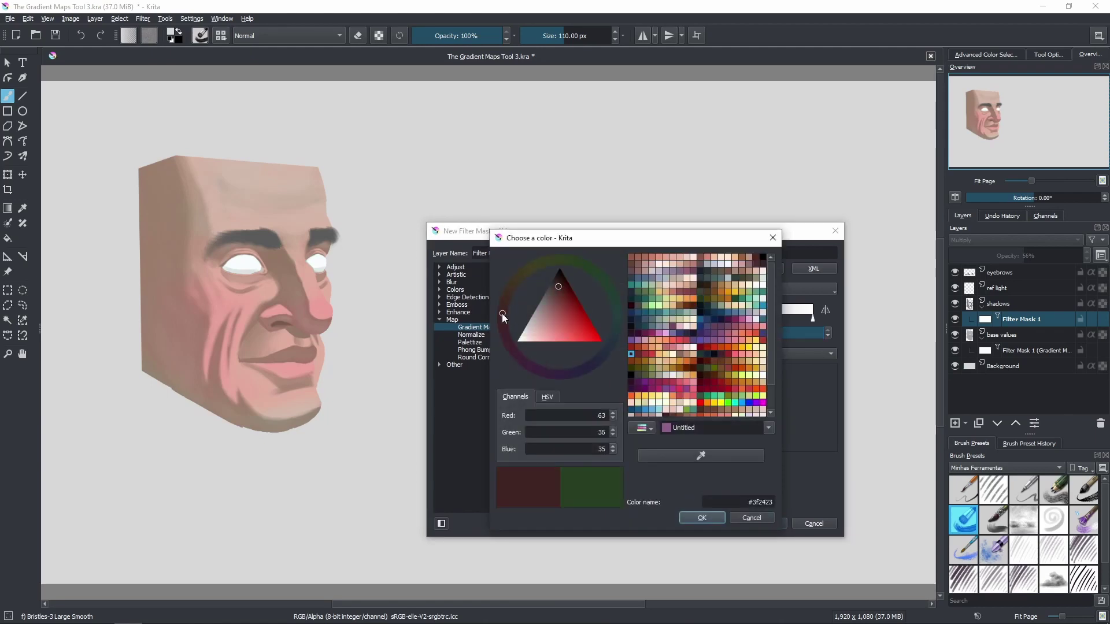
left_click(699, 518)
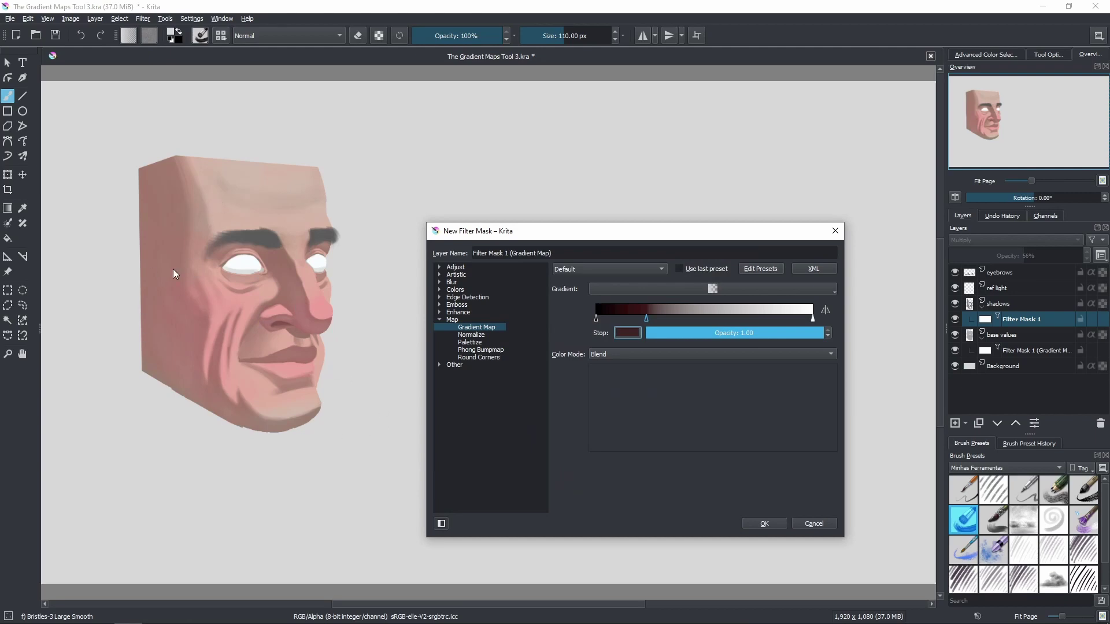
- Try olive #3f3e23 and purple #2f233f as the colour of the shadows gradient's middle stop
left_click(622, 335)
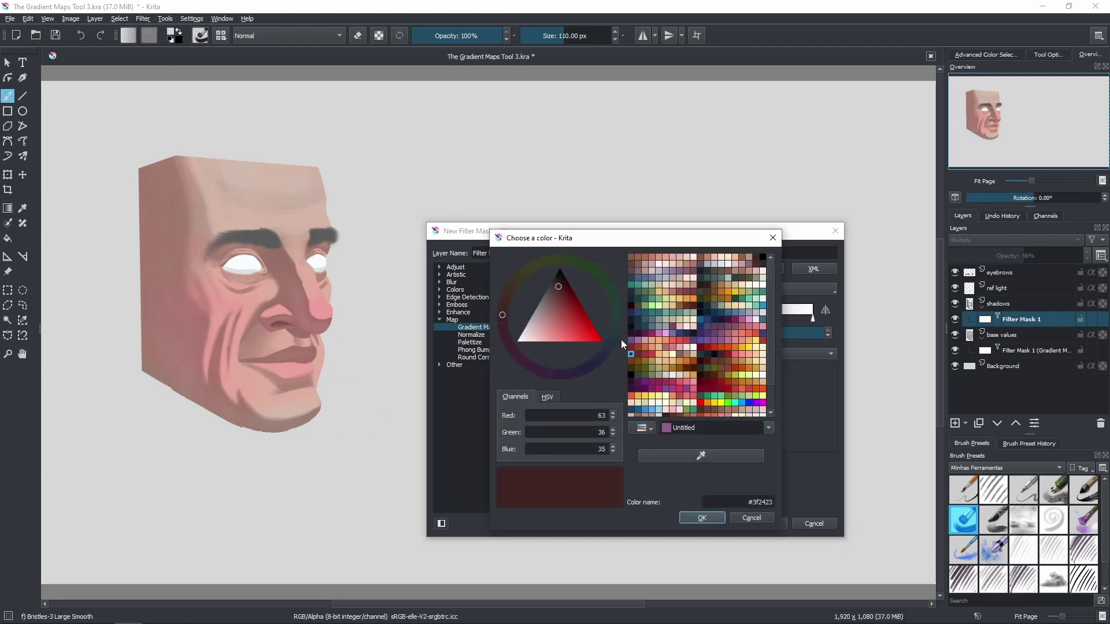
left_click(532, 272)
left_click(720, 518)
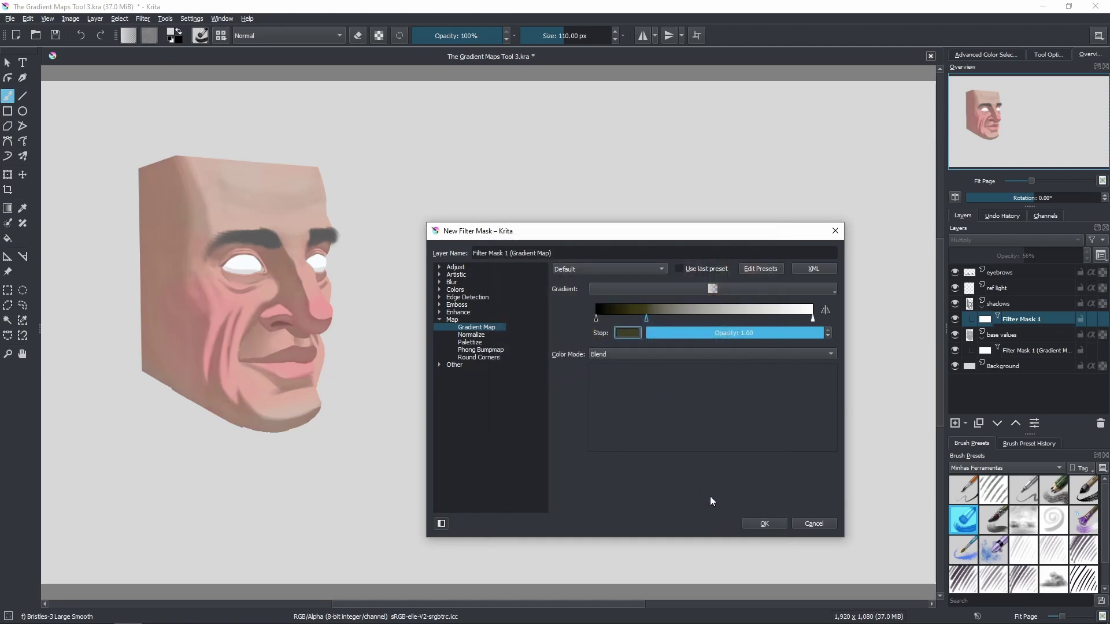
left_click(628, 334)
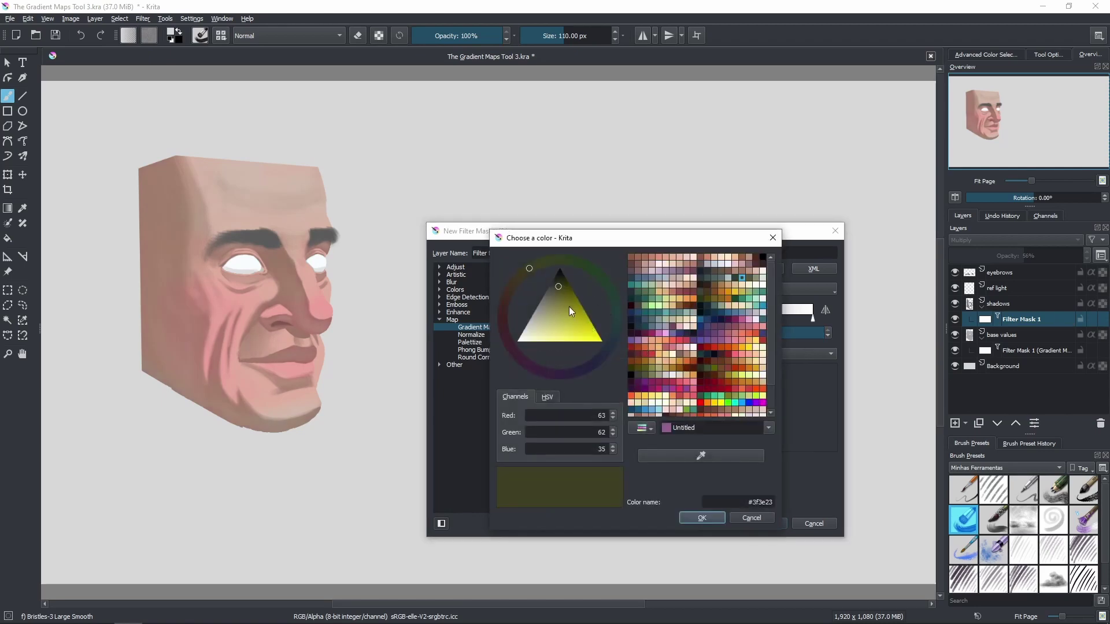
left_click(563, 373)
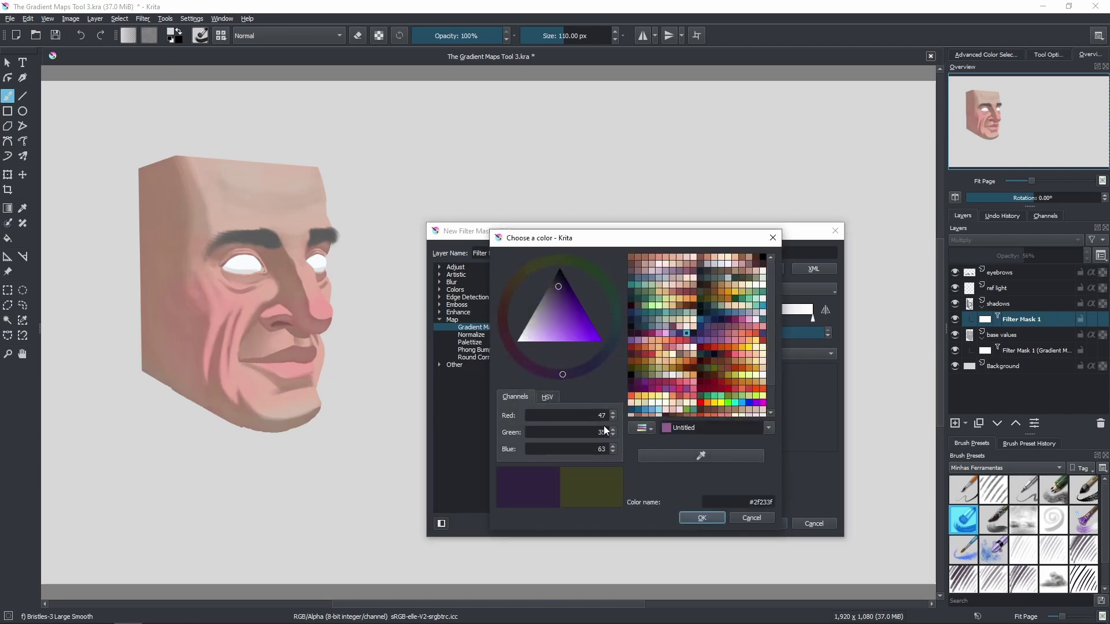
left_click(694, 518)
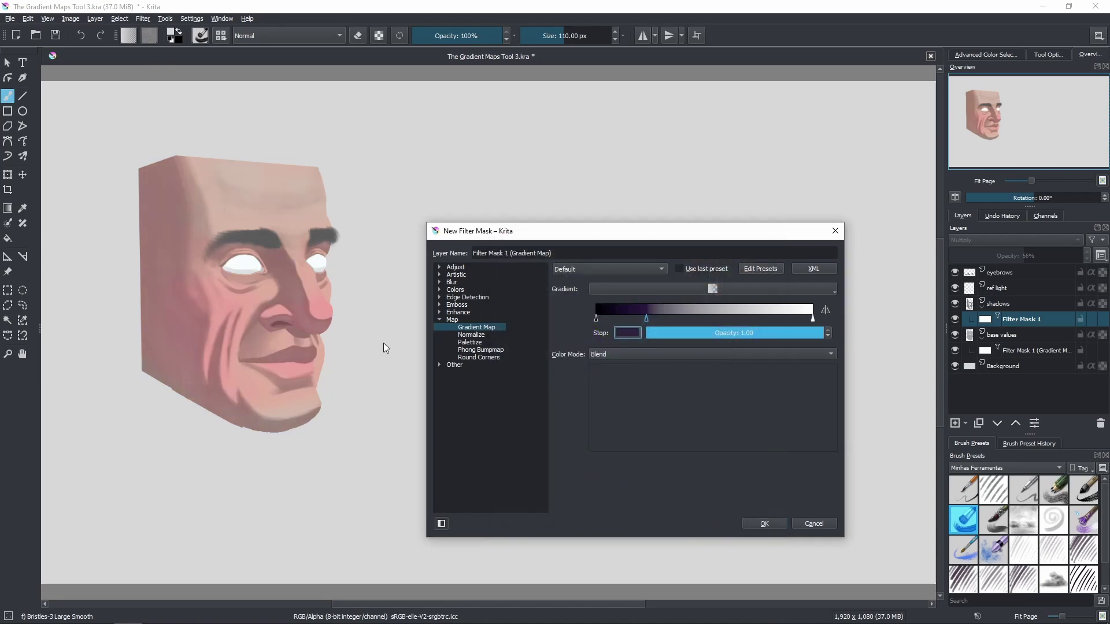
- Change the shadows gradient's middle stop to the dark blue #23253f
left_click(625, 330)
left_click(592, 362)
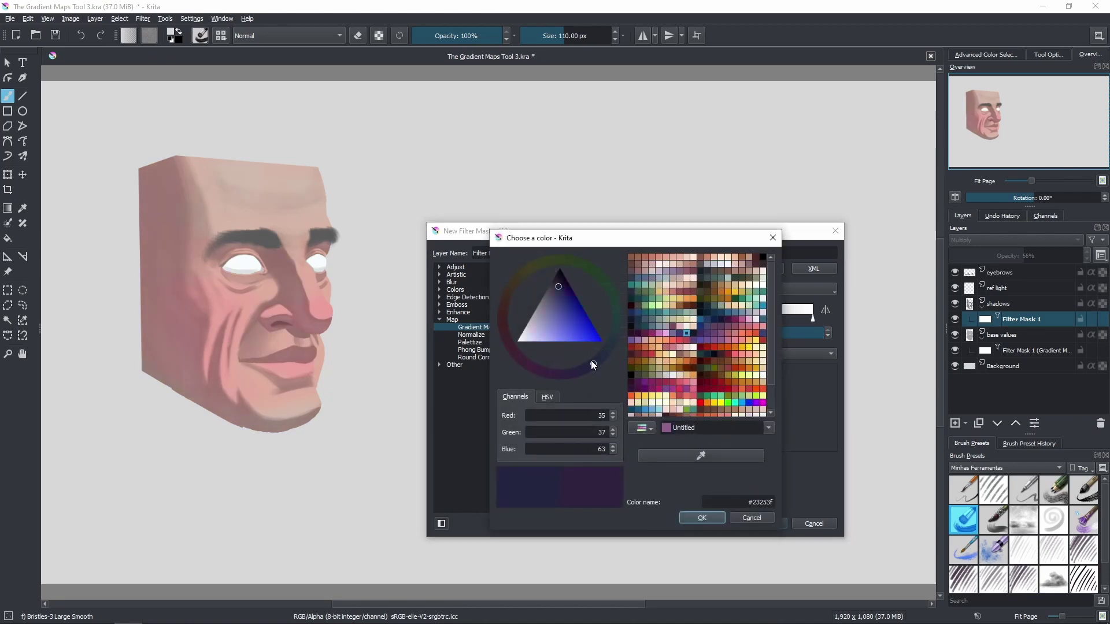
left_click(688, 515)
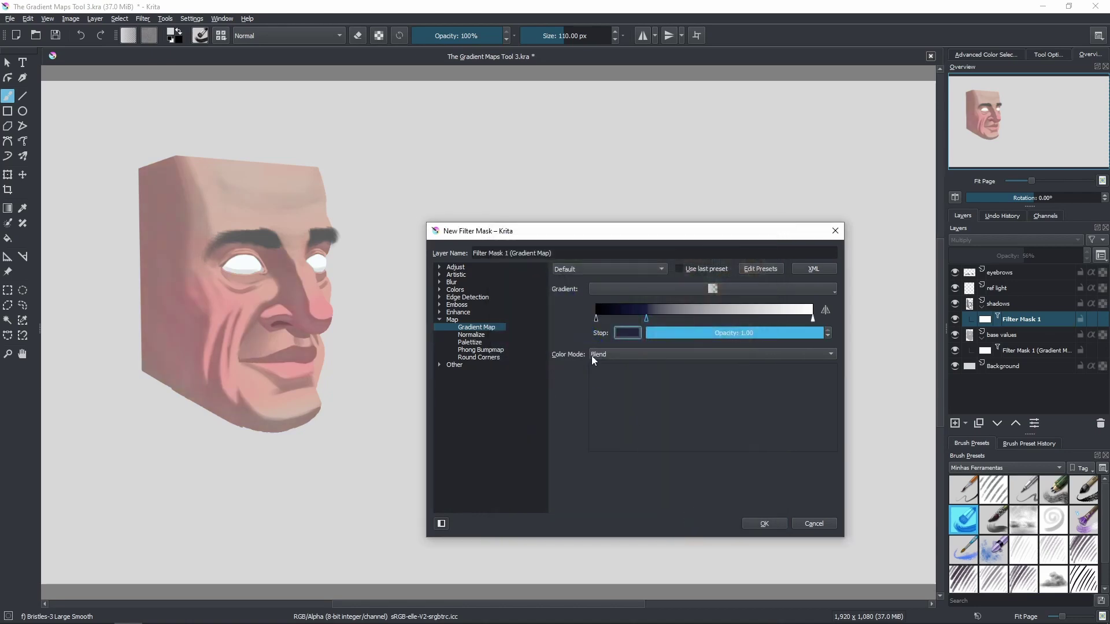
- Deepen the middle stop's blue to #15183f and apply the shadows filter mask
left_click(626, 333)
left_click(562, 286)
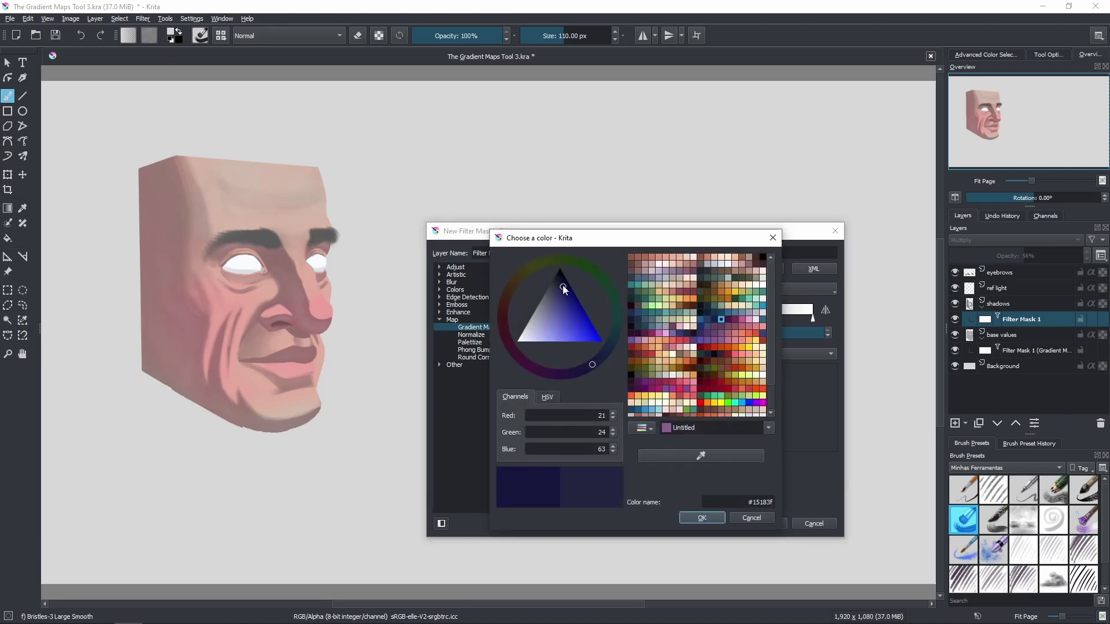
left_click(688, 518)
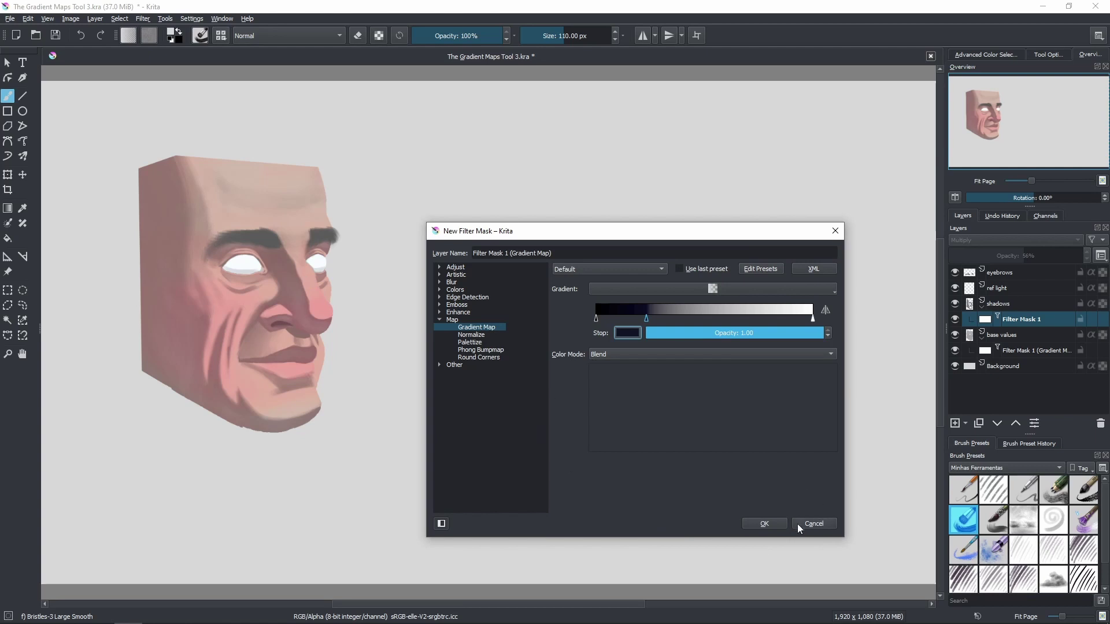
left_click(764, 523)
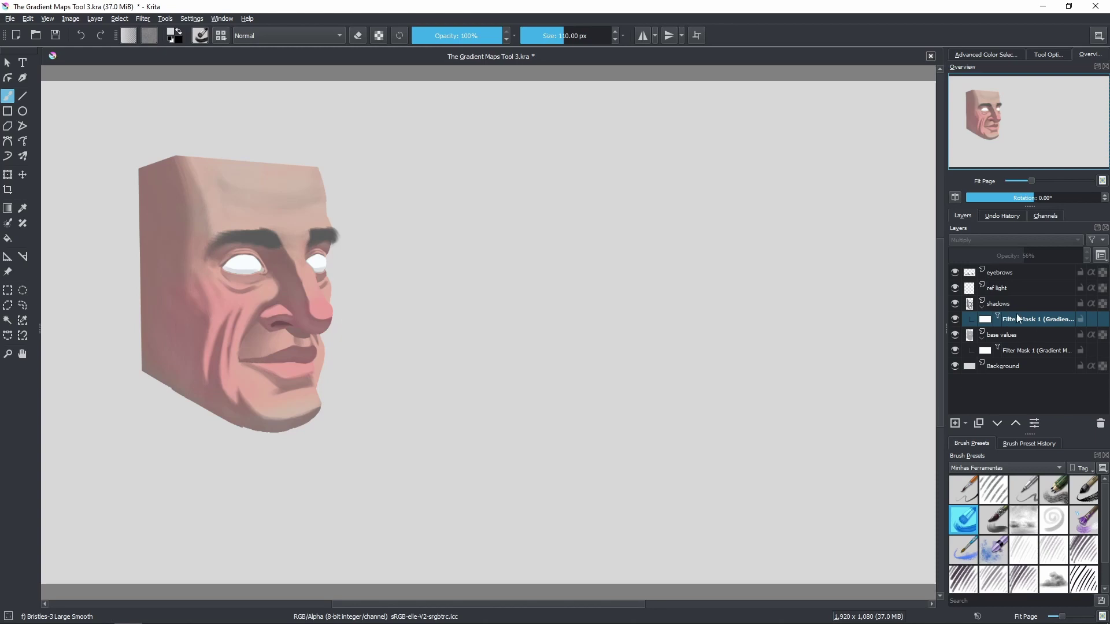
- Add a Gradient Map filter mask to the eyebrows layer
left_click(975, 278)
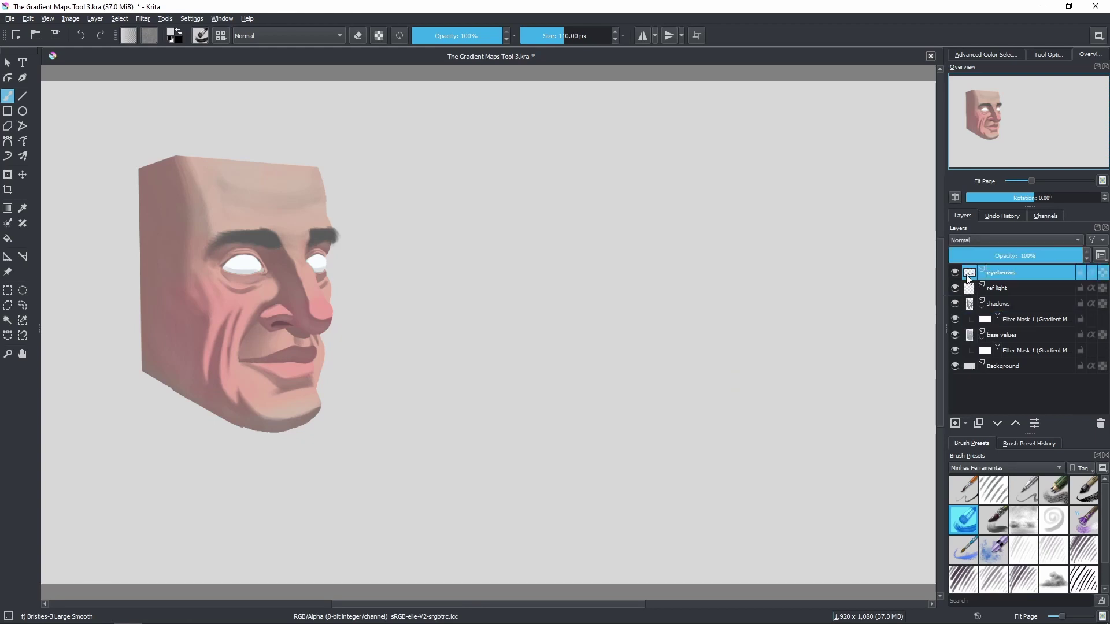
right_click(968, 276)
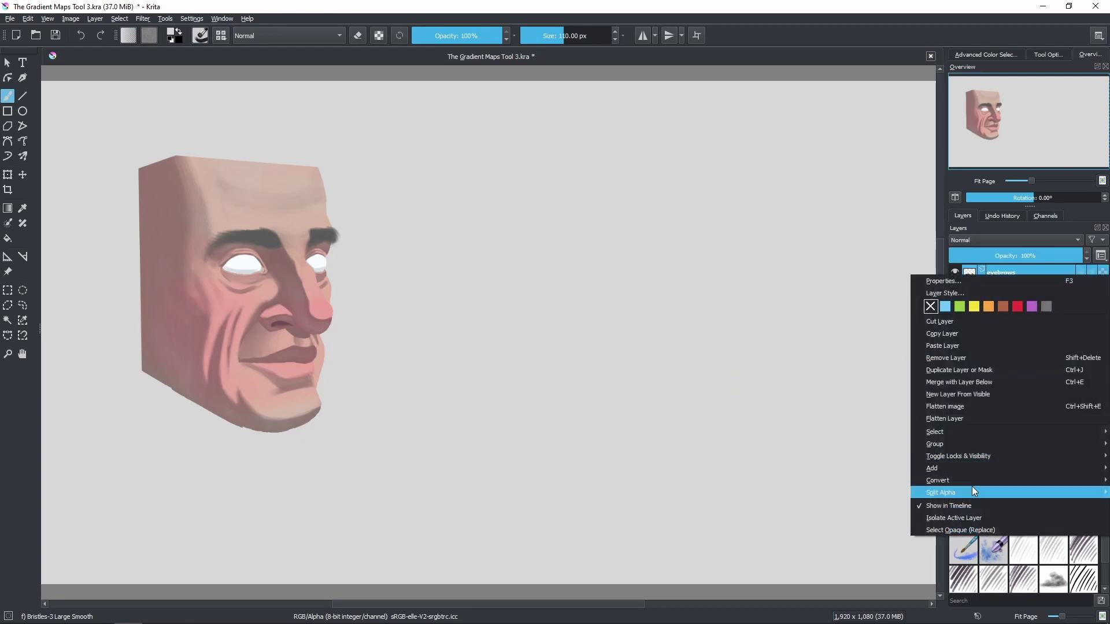
mouse_move(963, 468)
left_click(862, 476)
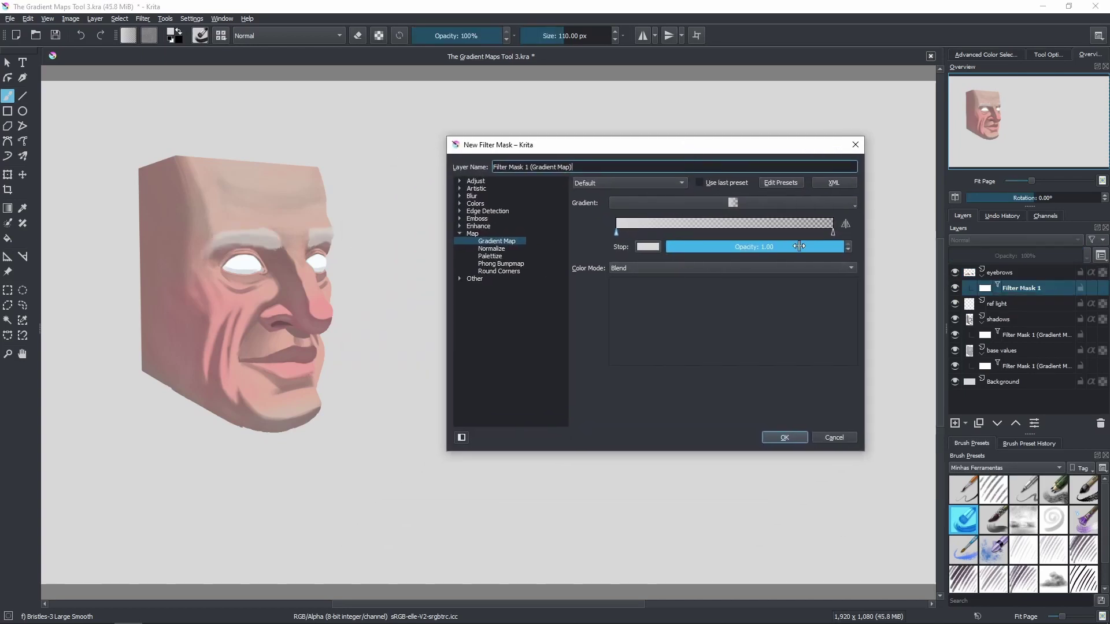
- Make the end stop of the eyebrows gradient white (#ffffff) with an opacity of 1.00
left_click(834, 232)
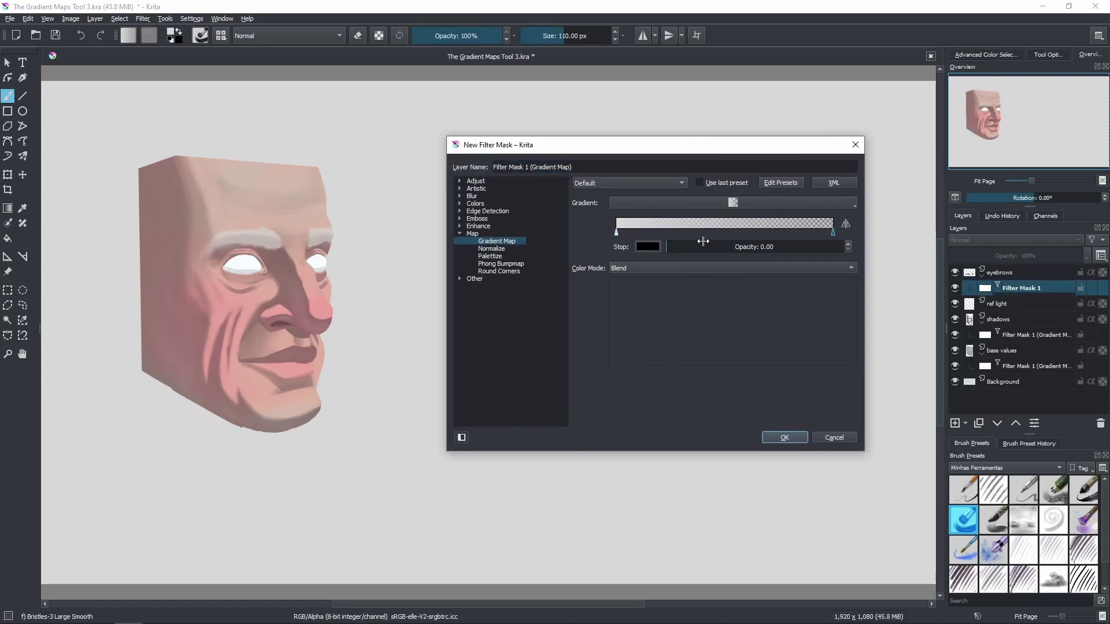
left_click(650, 247)
left_click_drag(609, 255, 509, 281)
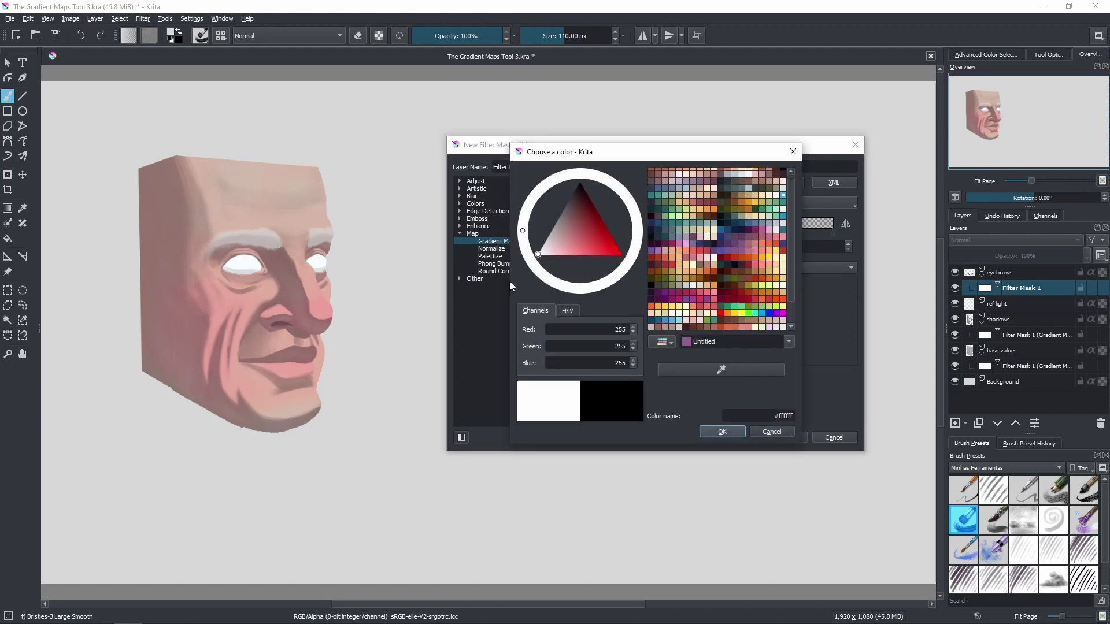
left_click(723, 431)
left_click_drag(705, 242, 847, 246)
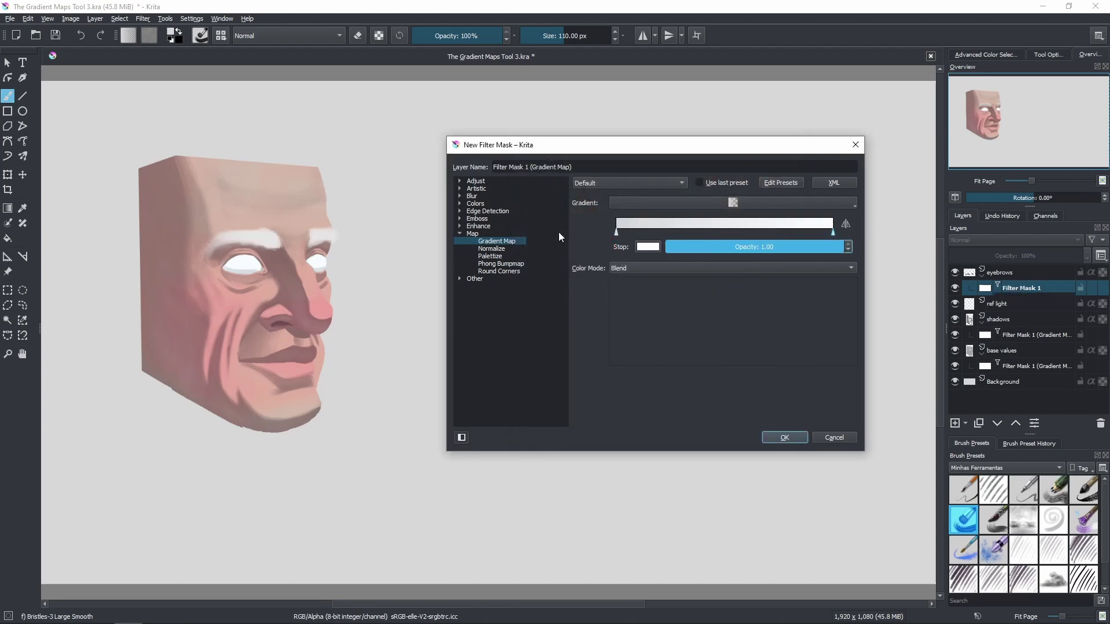
- Set the start stop of the eyebrows gradient to black (#000000)
left_click(647, 247)
left_click_drag(608, 234, 571, 169)
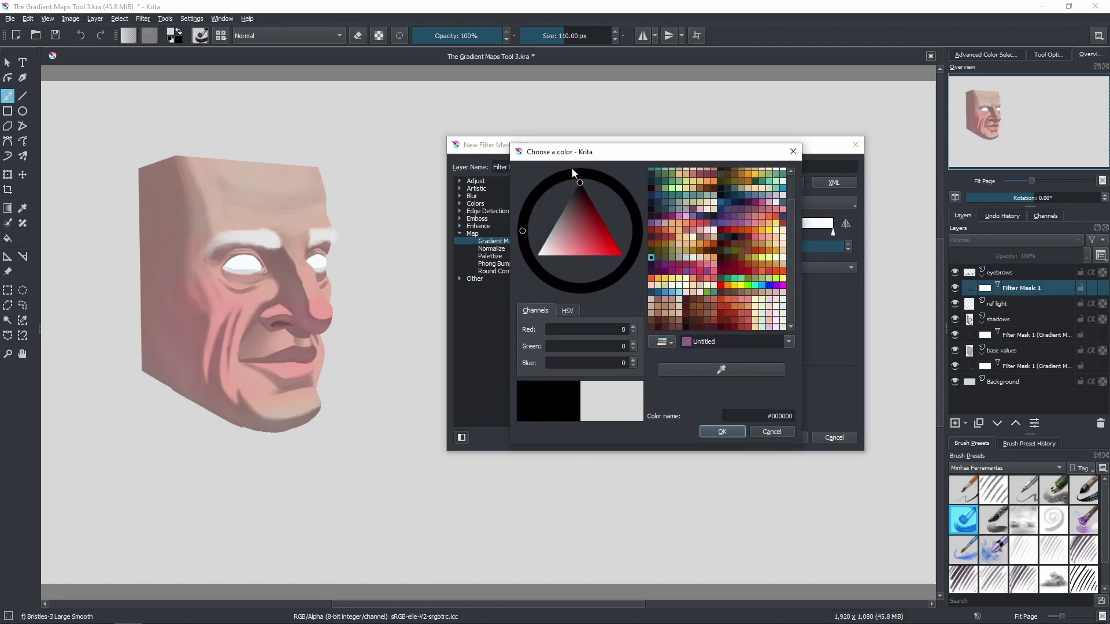
left_click(714, 431)
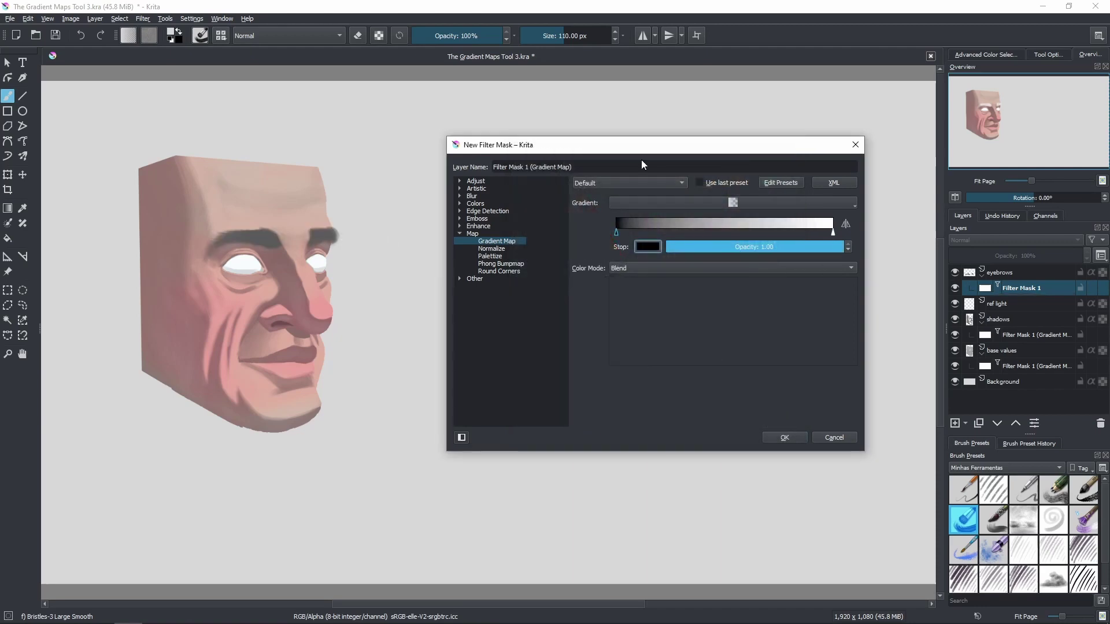
left_click_drag(628, 148, 580, 190)
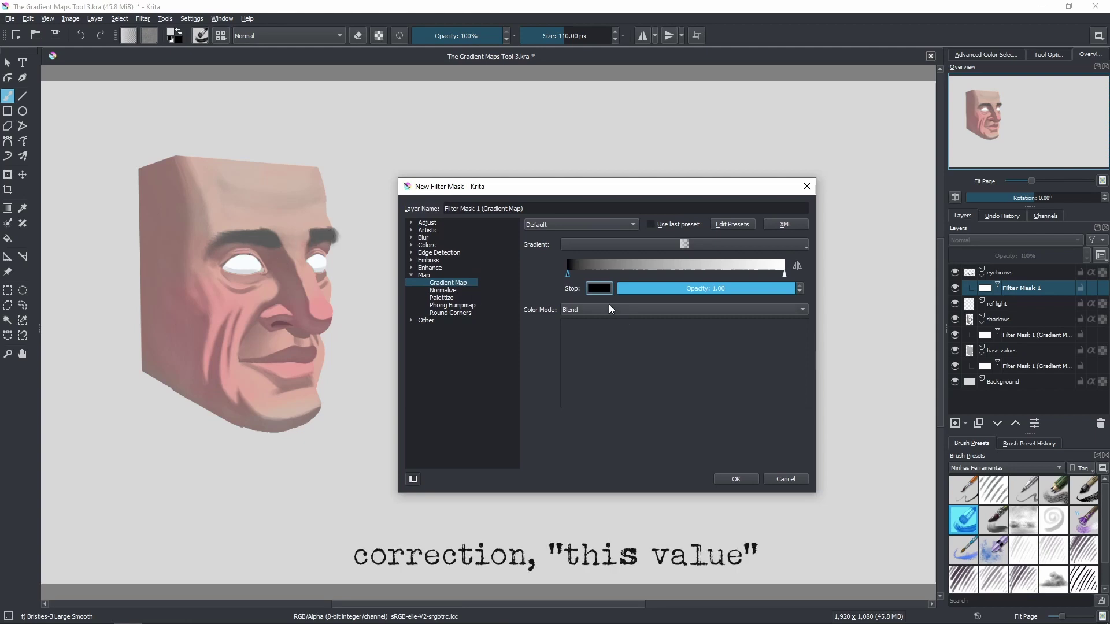
- Try sliding the black stop towards the middle of the eyebrows gradient, returning it to the start
left_click(568, 274)
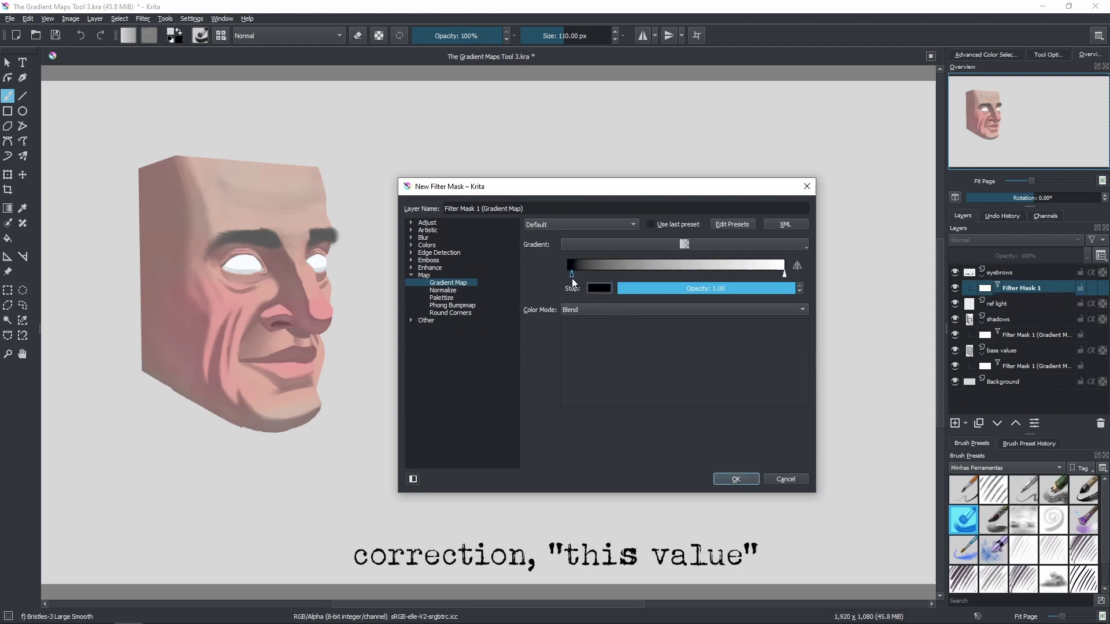
left_click_drag(576, 278, 619, 279)
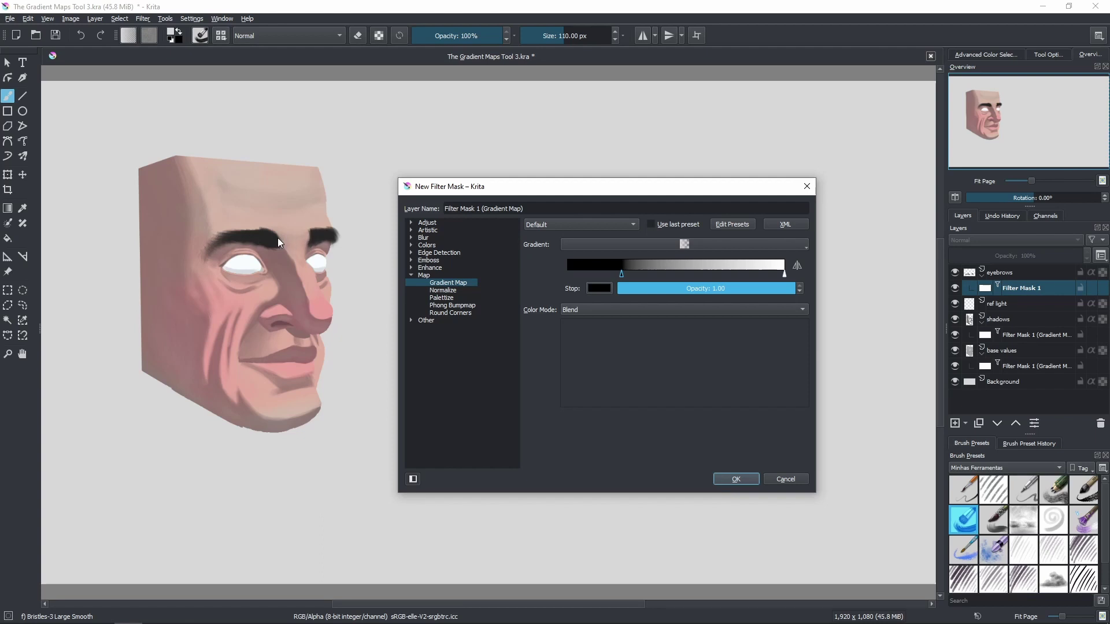
left_click_drag(617, 277, 632, 281)
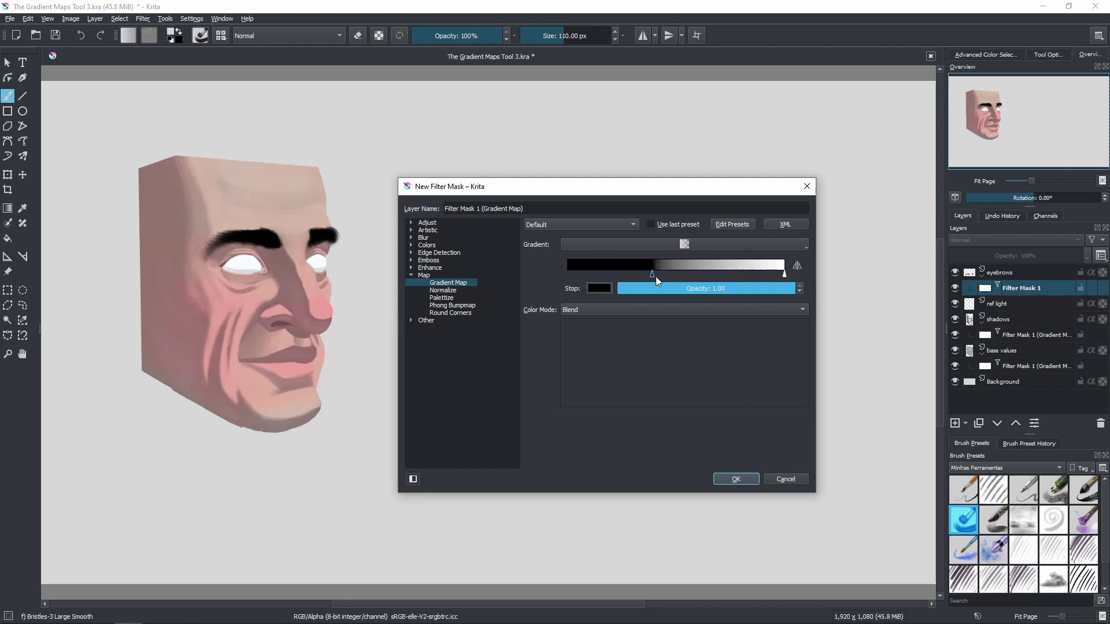
mouse_move(653, 275)
left_mouse_down()
mouse_move(626, 275)
mouse_move(640, 275)
left_mouse_up()
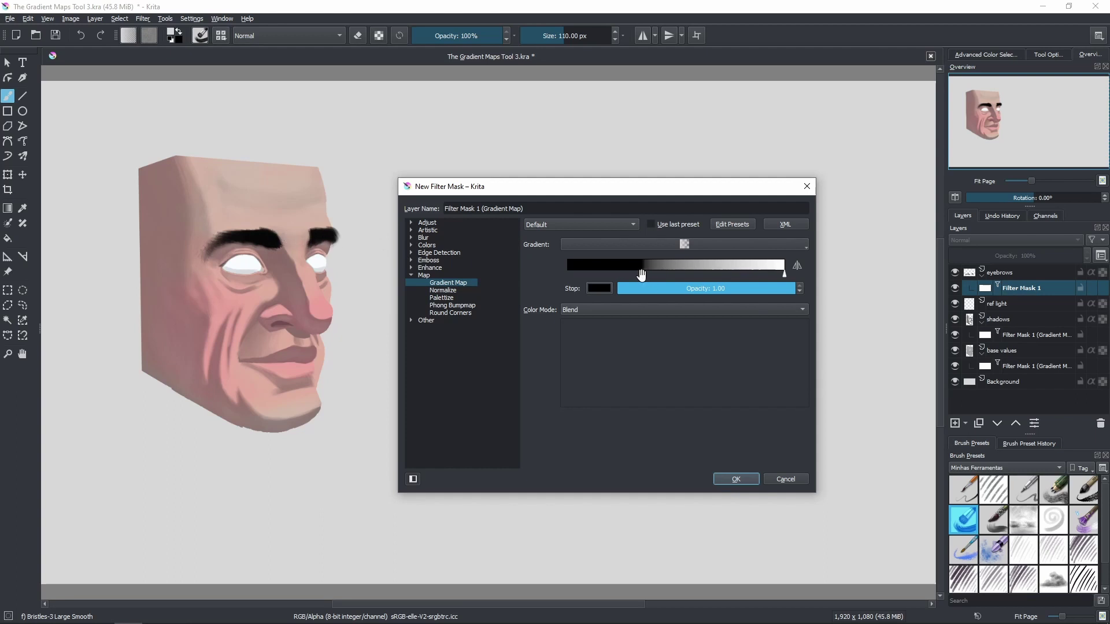
left_click_drag(641, 275, 536, 270)
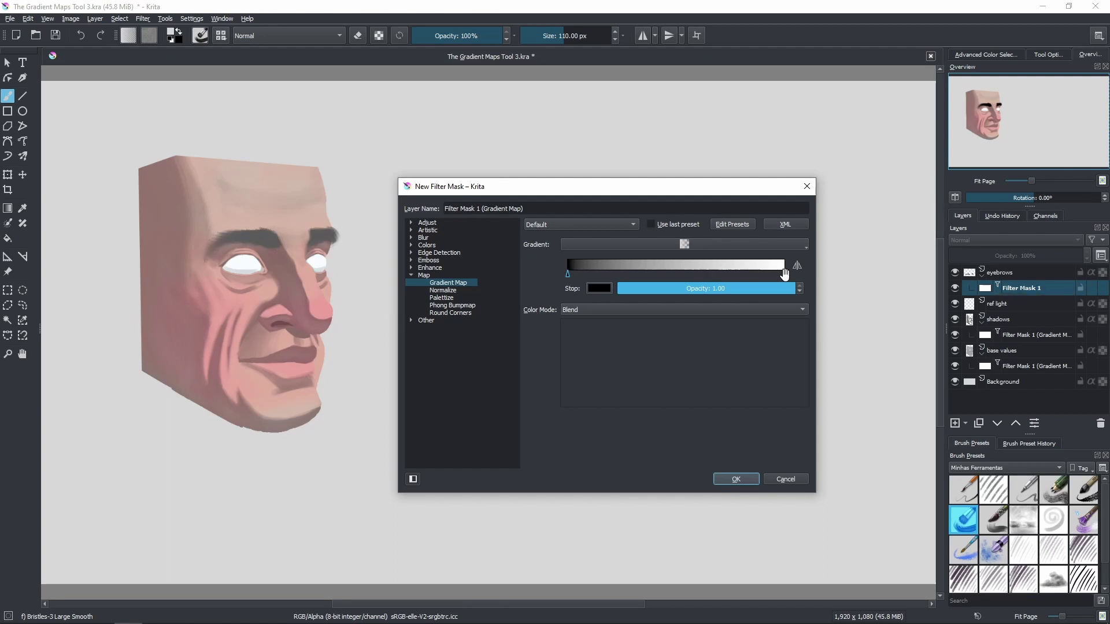
- Move the eyebrows gradient's white stop to about 40% along and recolour its black start stop a very dark reddish brown
left_click_drag(783, 274, 653, 280)
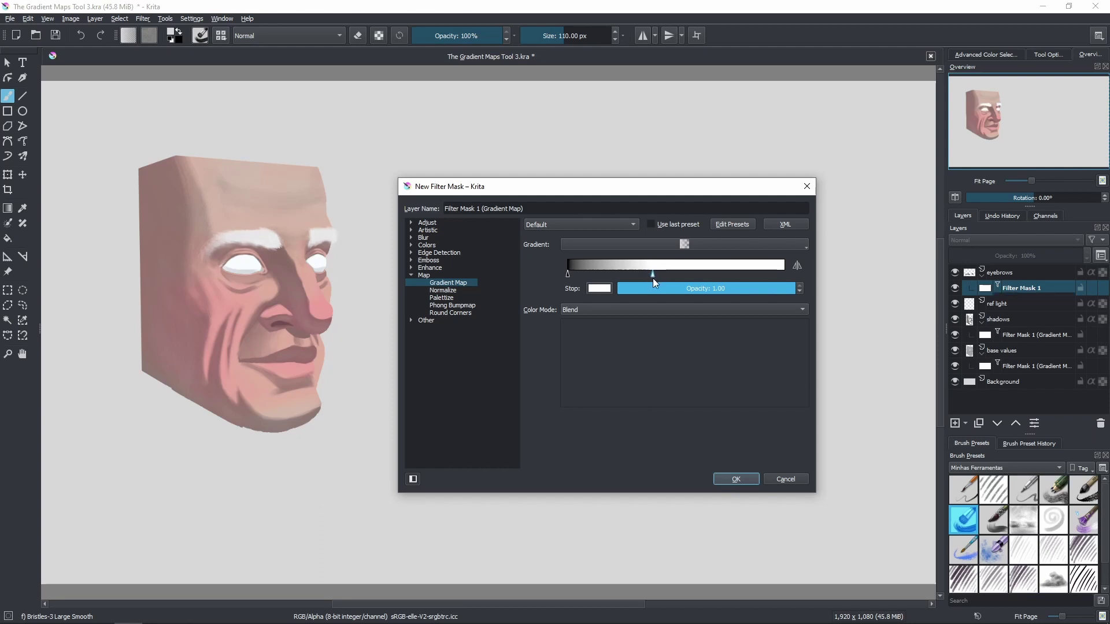
left_click(568, 274)
left_click(601, 289)
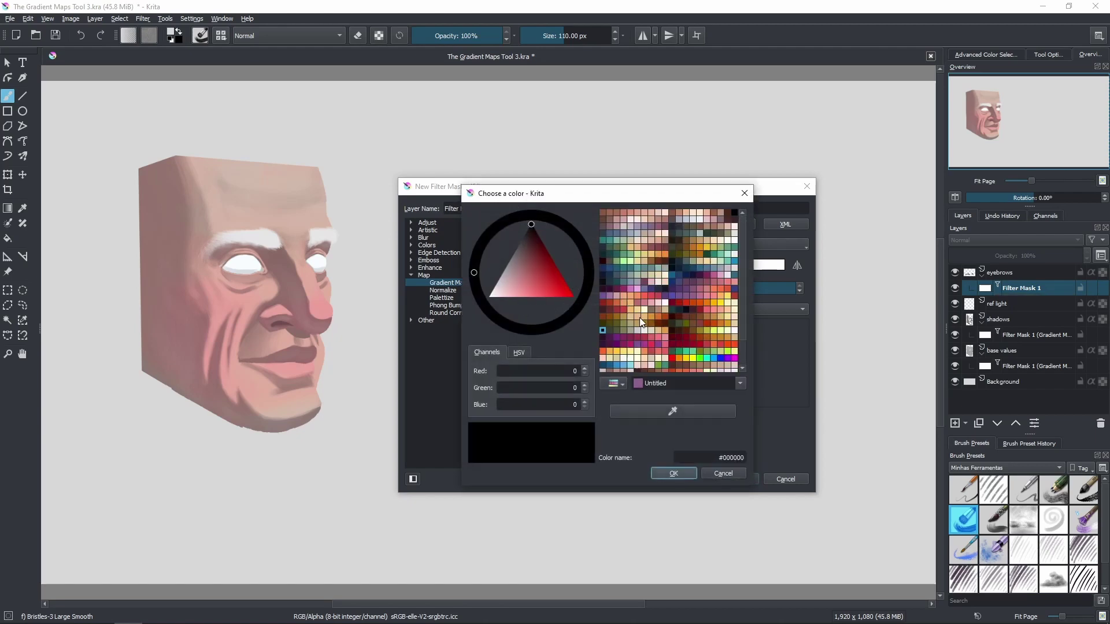
left_click(529, 234)
left_click(473, 261)
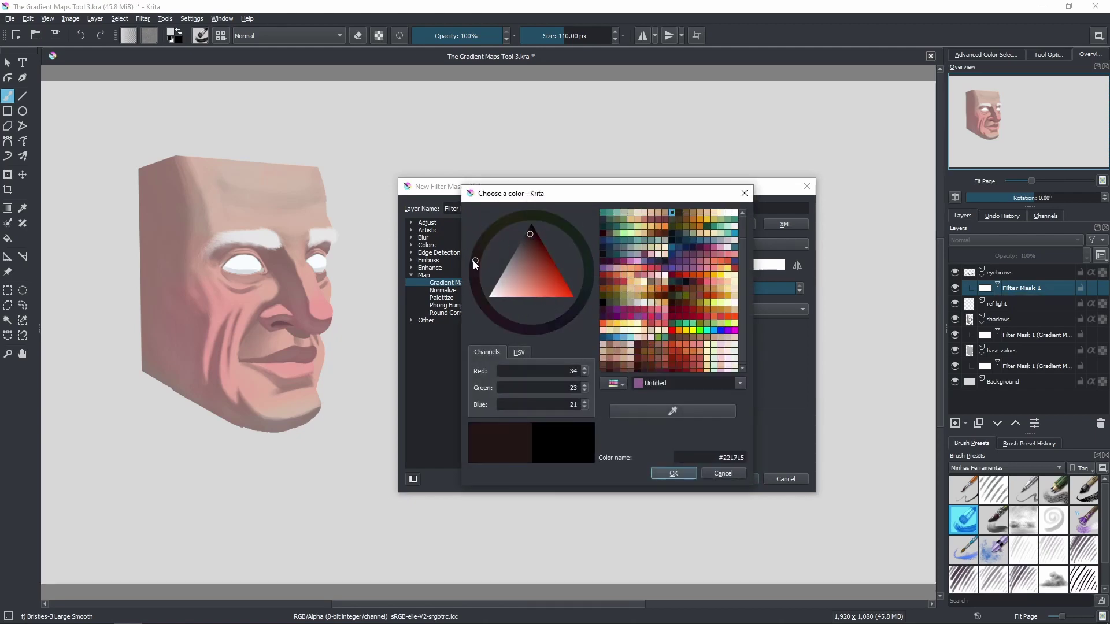
left_click(534, 237)
left_click(534, 234)
left_click(672, 474)
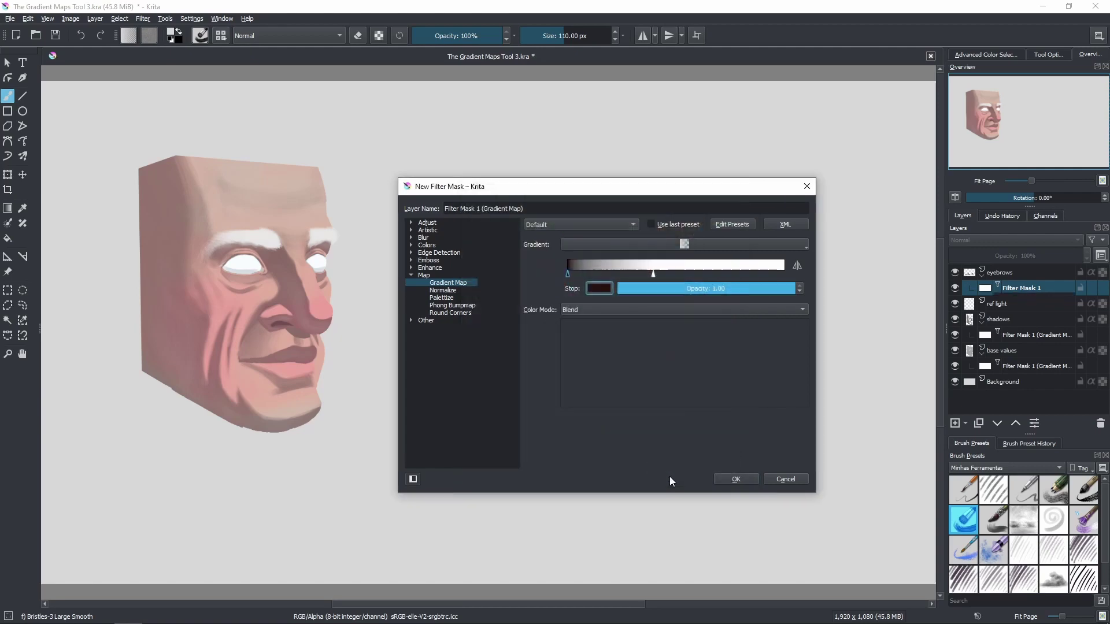
- Try other stop positions, return dark brown to the start and white to about 40%, and apply the eyebrows filter mask
left_click_drag(569, 273, 683, 274)
left_click(653, 274)
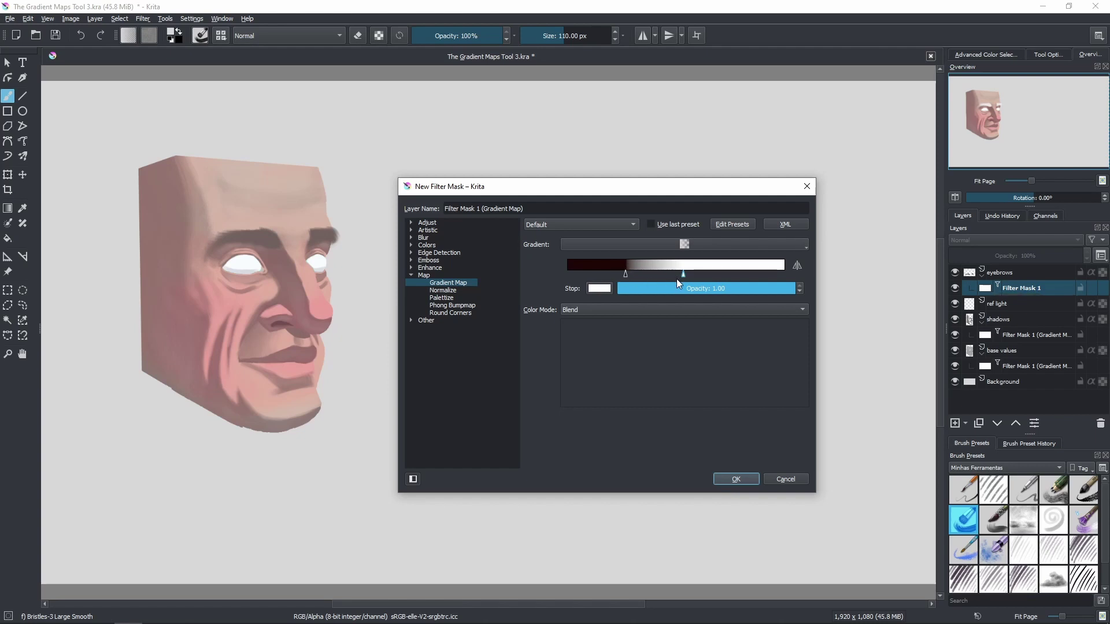
left_click_drag(683, 274, 734, 275)
left_click_drag(625, 274, 608, 275)
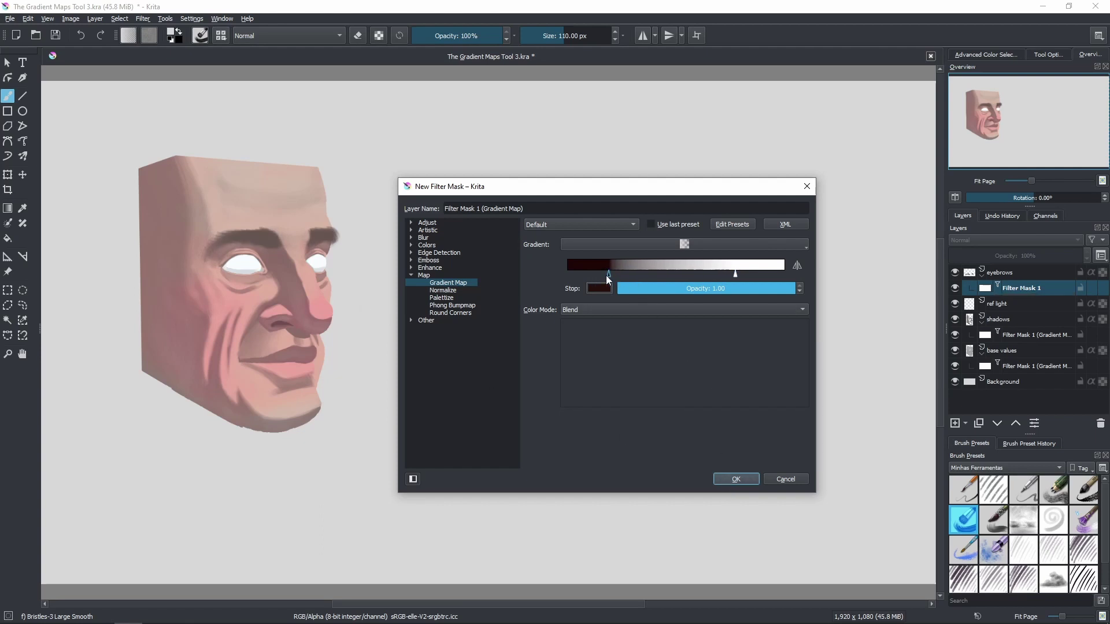
left_click_drag(607, 275, 567, 275)
left_click_drag(736, 274, 654, 271)
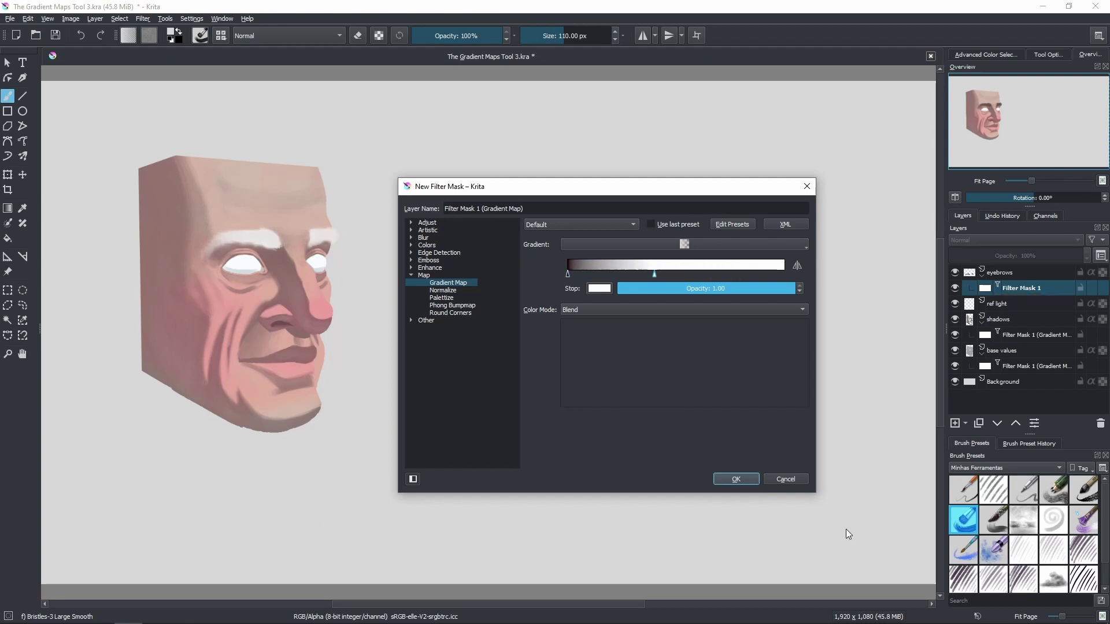
left_click(736, 479)
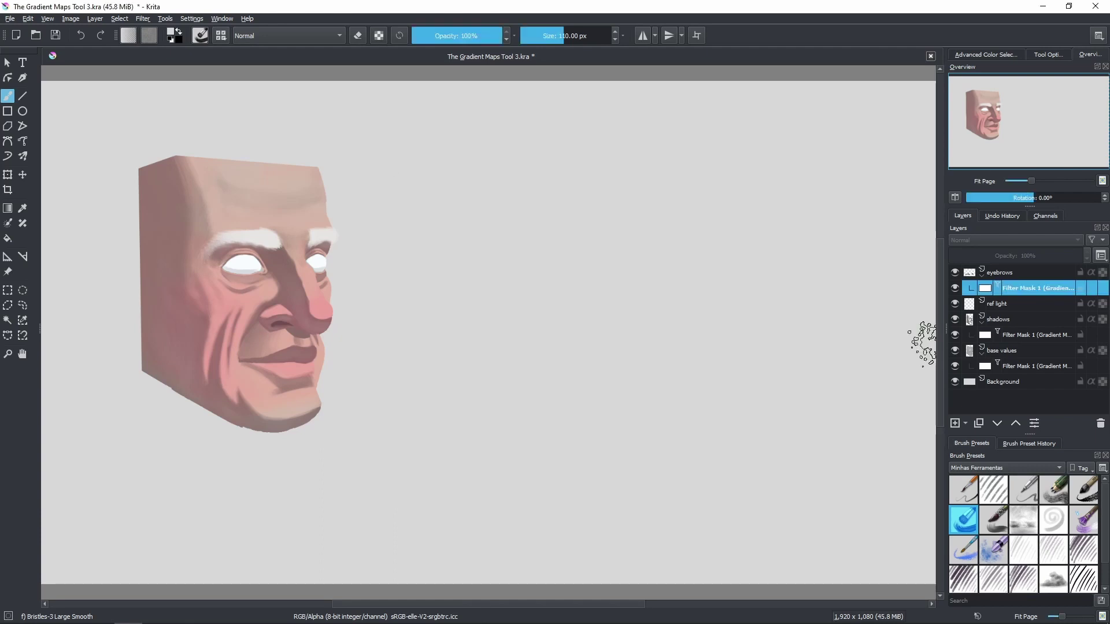
- Duplicate the Gradient Map filter mask of the base values layer and hide the original mask
right_click(991, 368)
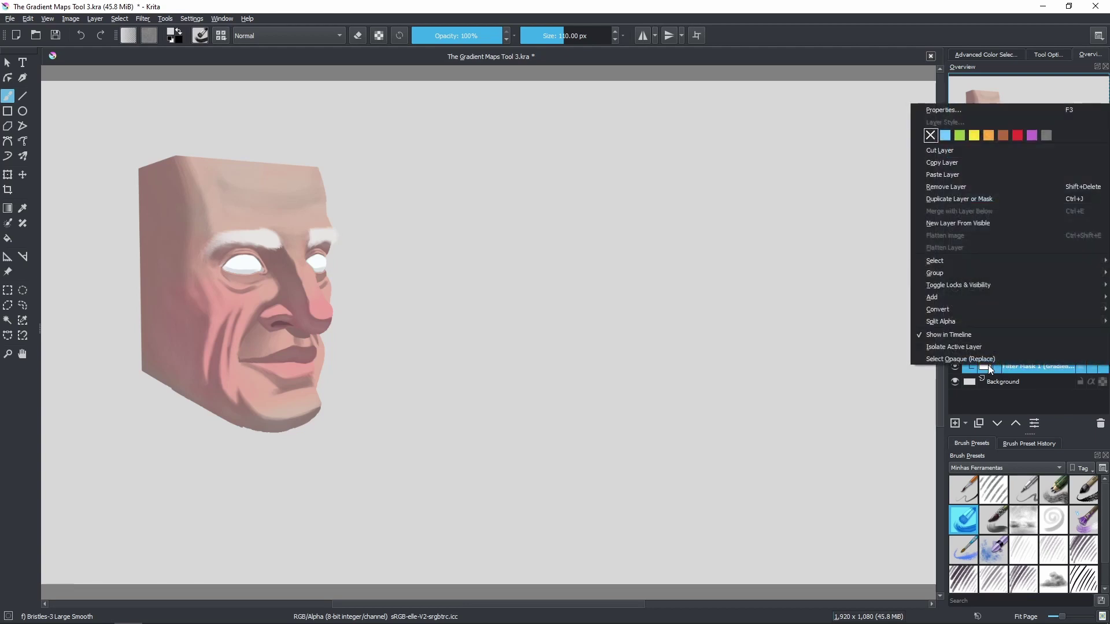
left_click(987, 198)
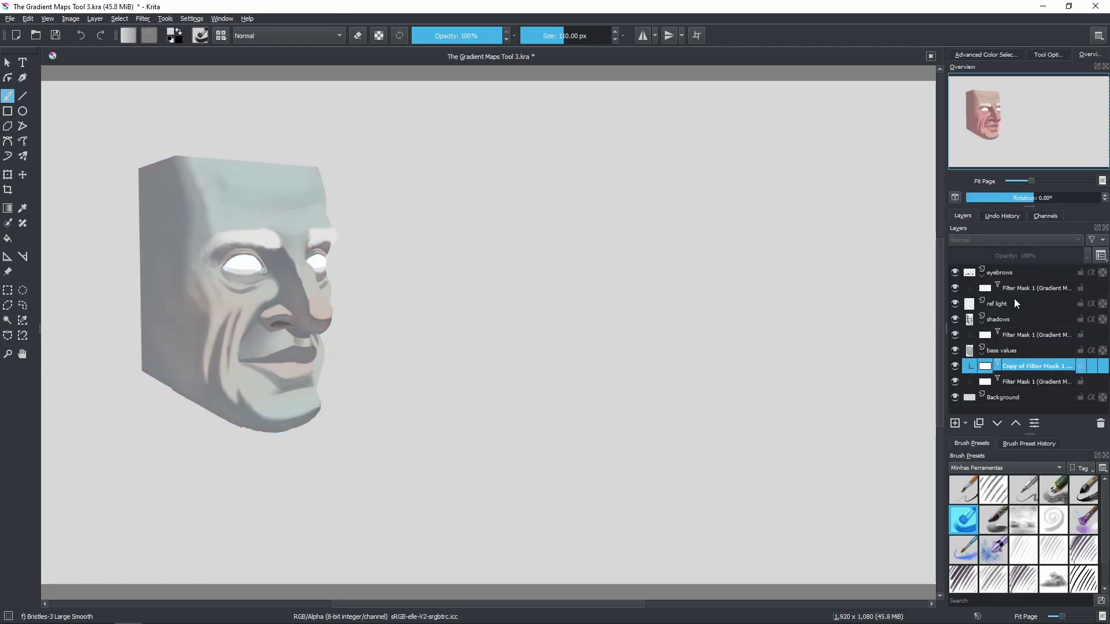
left_click(955, 381)
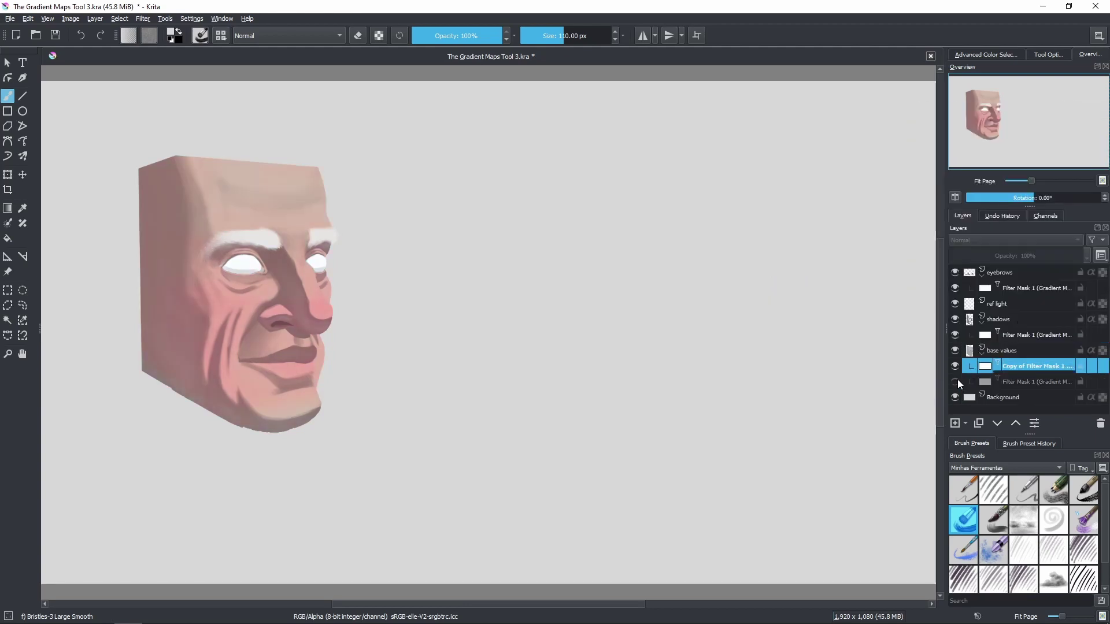
left_click(1028, 382)
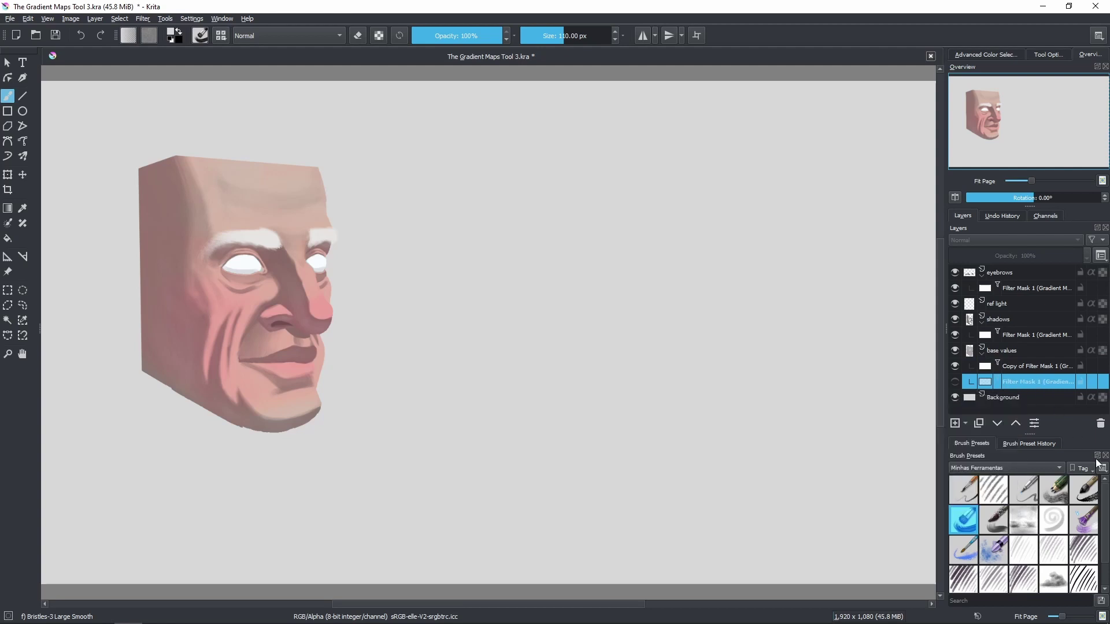
mouse_move(1038, 387)
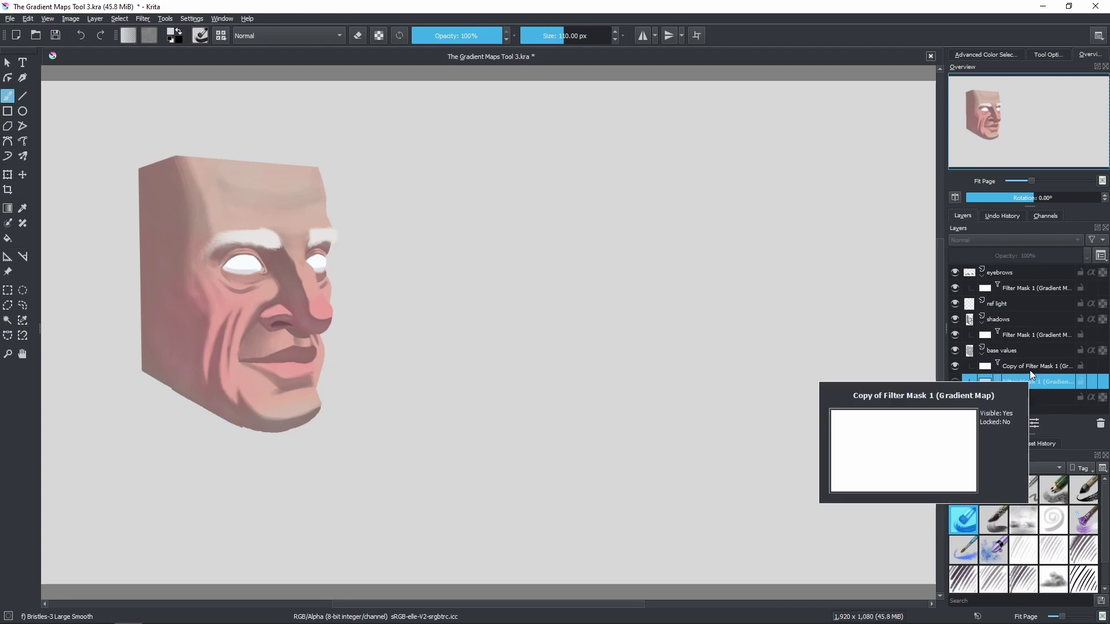
- Edit the copied base values mask, changing its gradient's pink stop to the periwinkle blue #999cf2
right_click(1024, 366)
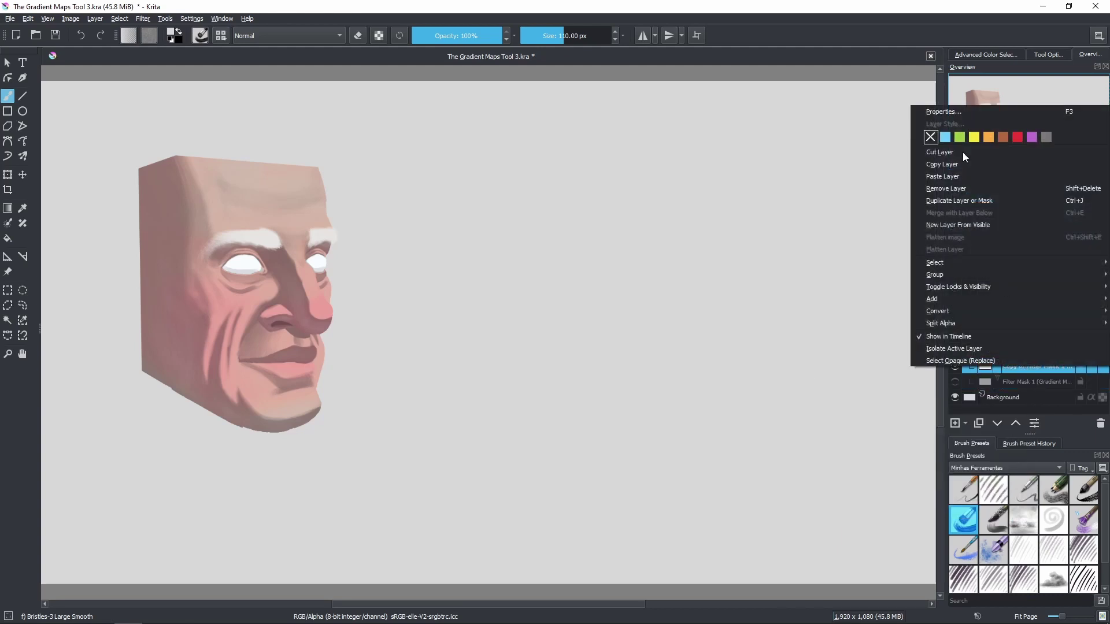
left_click(943, 111)
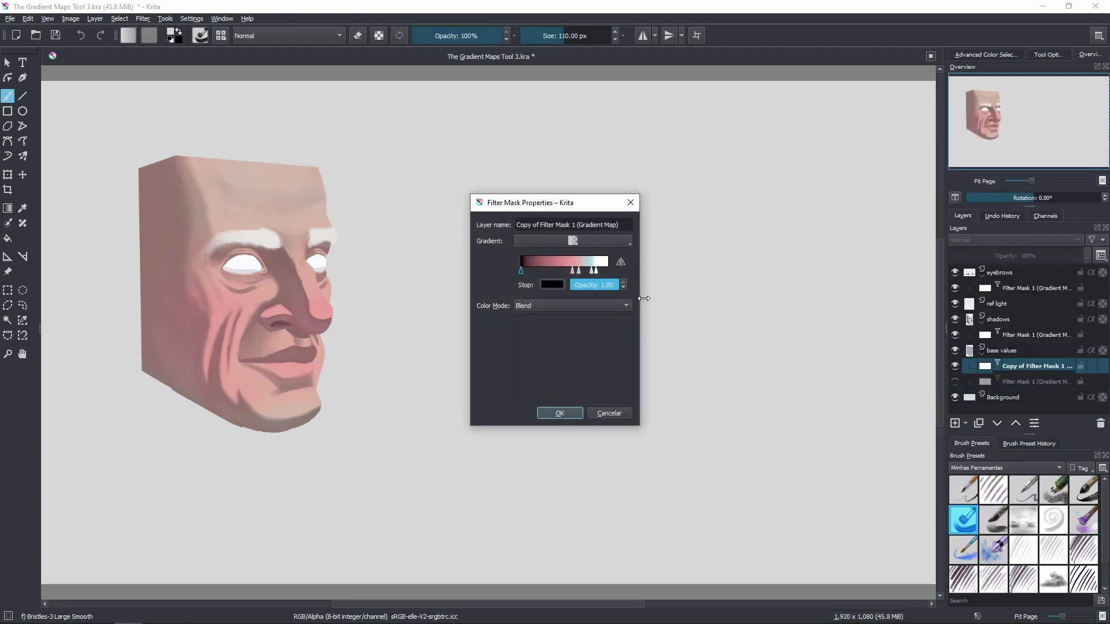
left_click_drag(644, 299, 959, 300)
left_click_drag(750, 204, 709, 174)
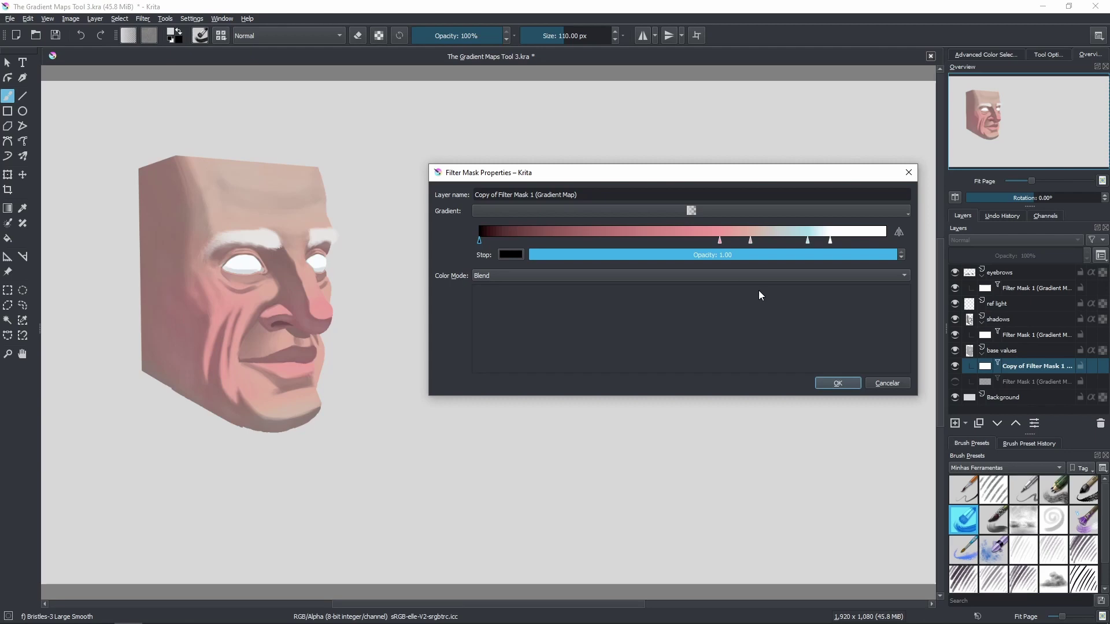
left_click(719, 240)
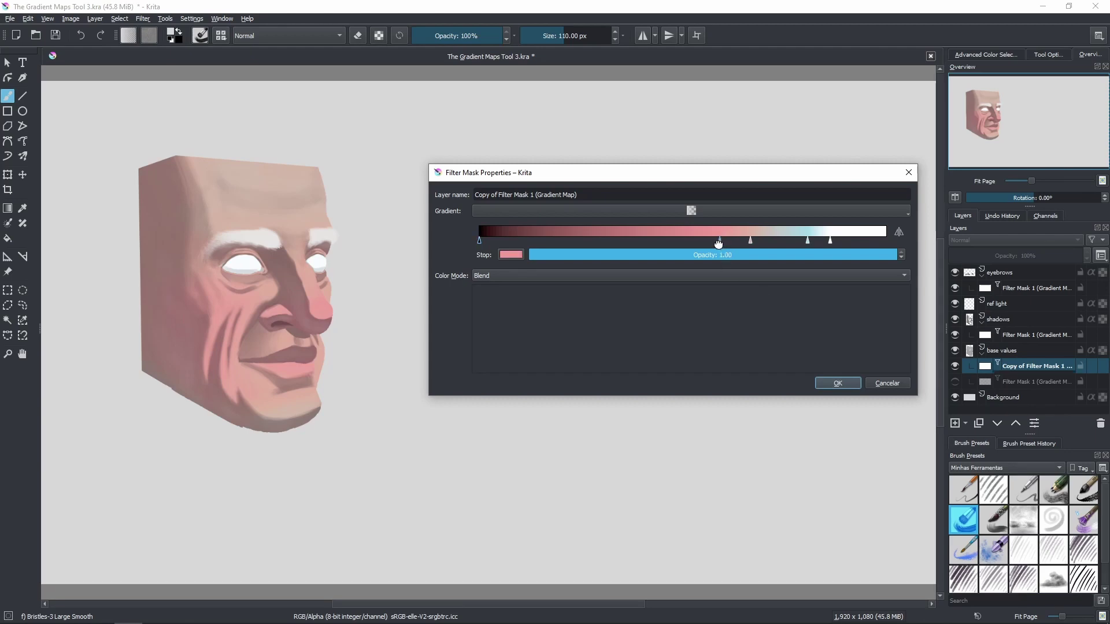
left_click(509, 255)
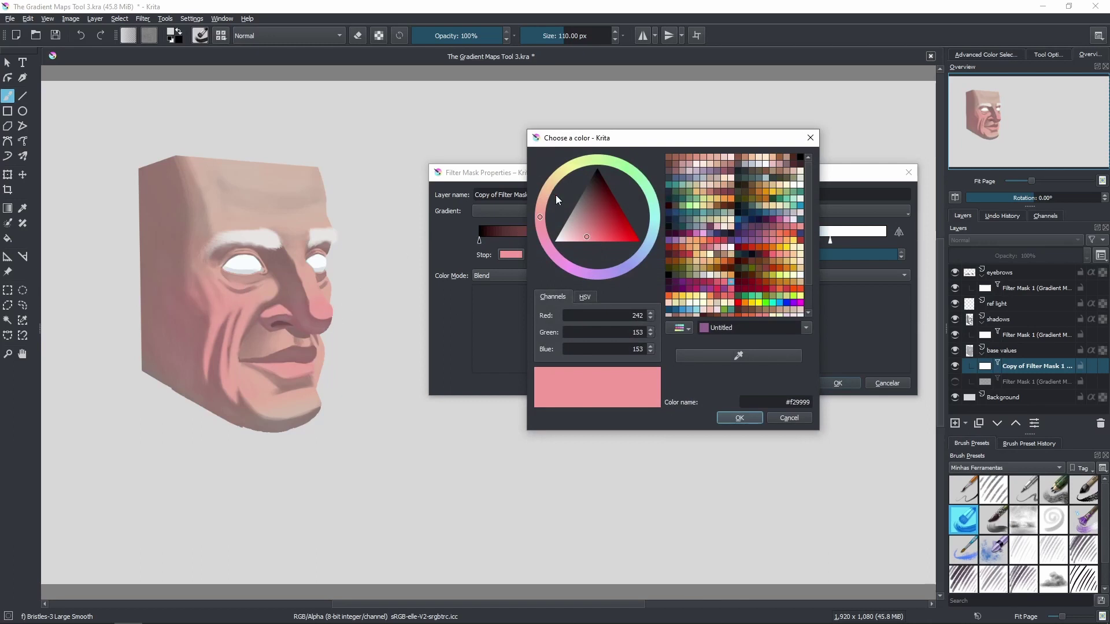
left_click(570, 268)
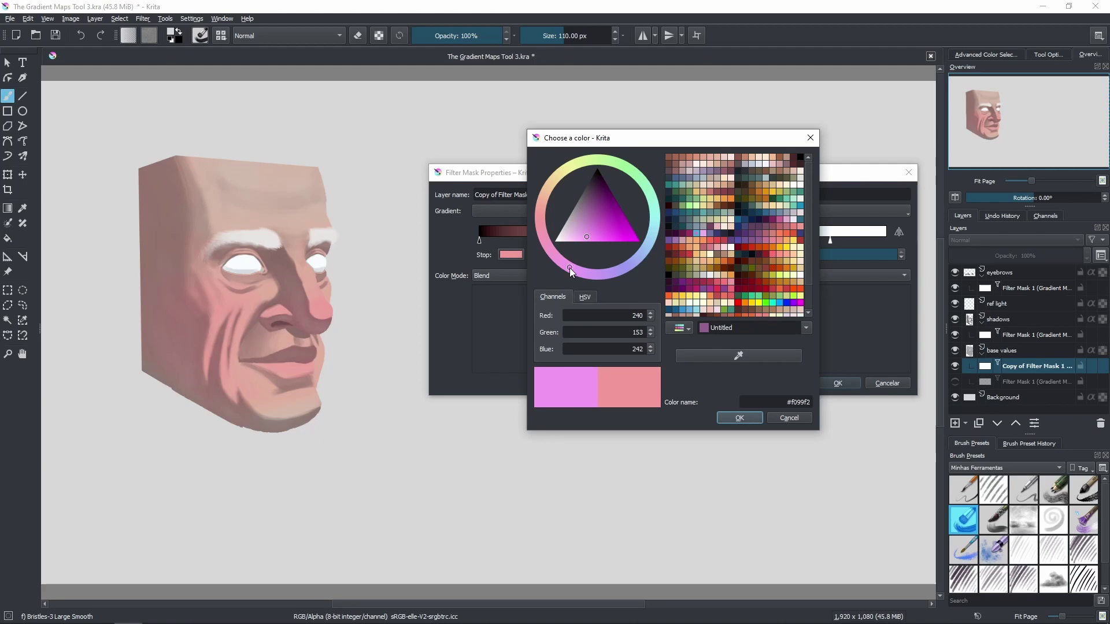
left_click(629, 266)
left_click(739, 417)
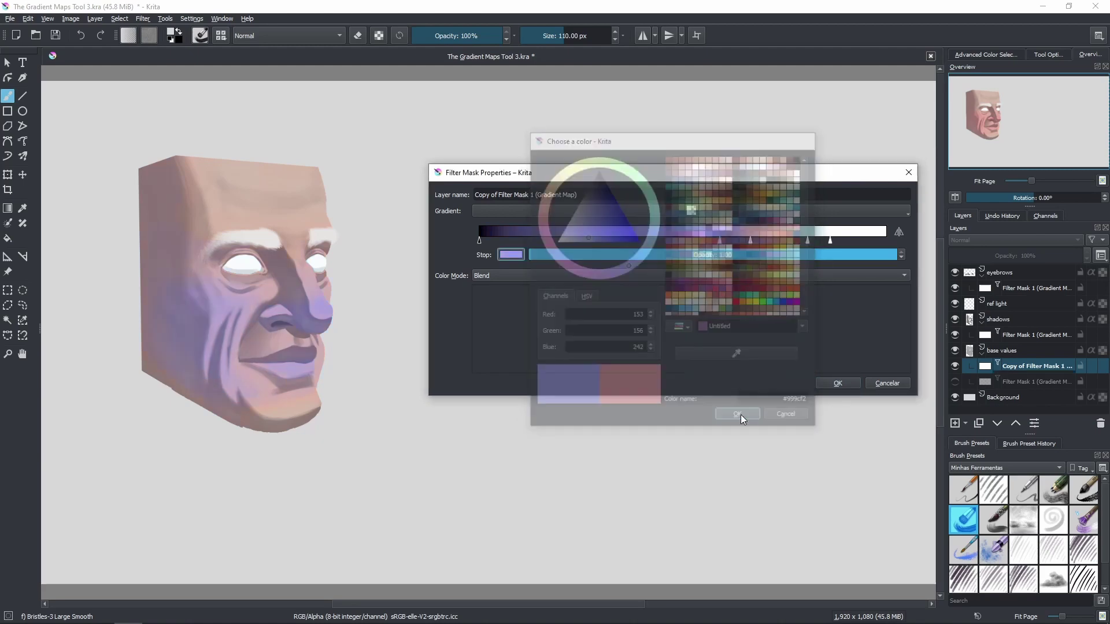
- Change the beige stop of the copied mask's gradient to the light green #b1dca1
left_click(748, 241)
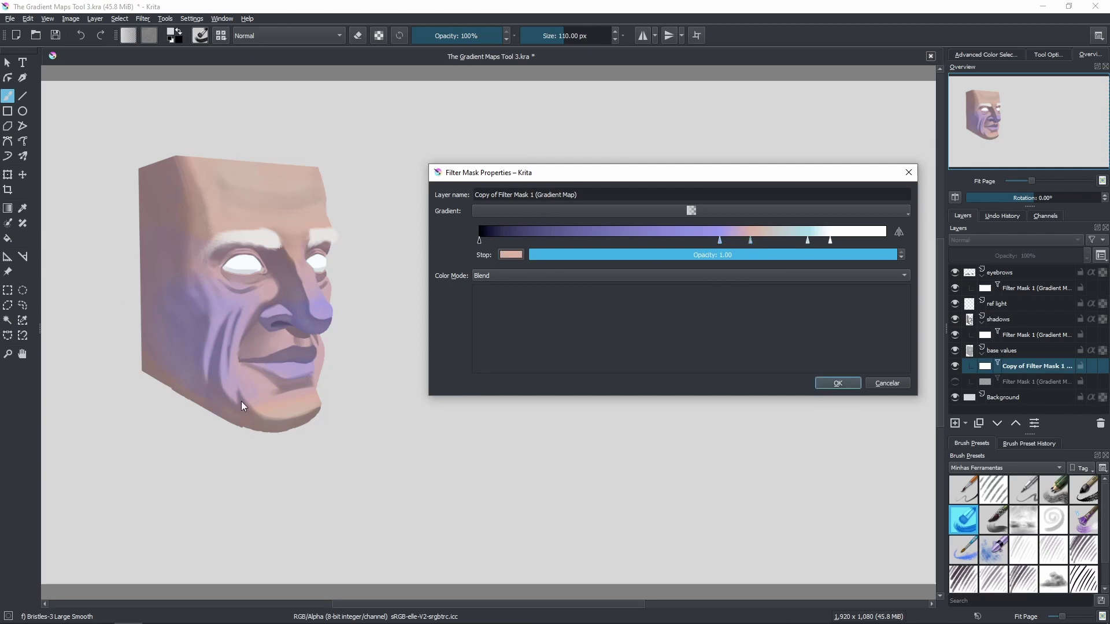
left_click(503, 255)
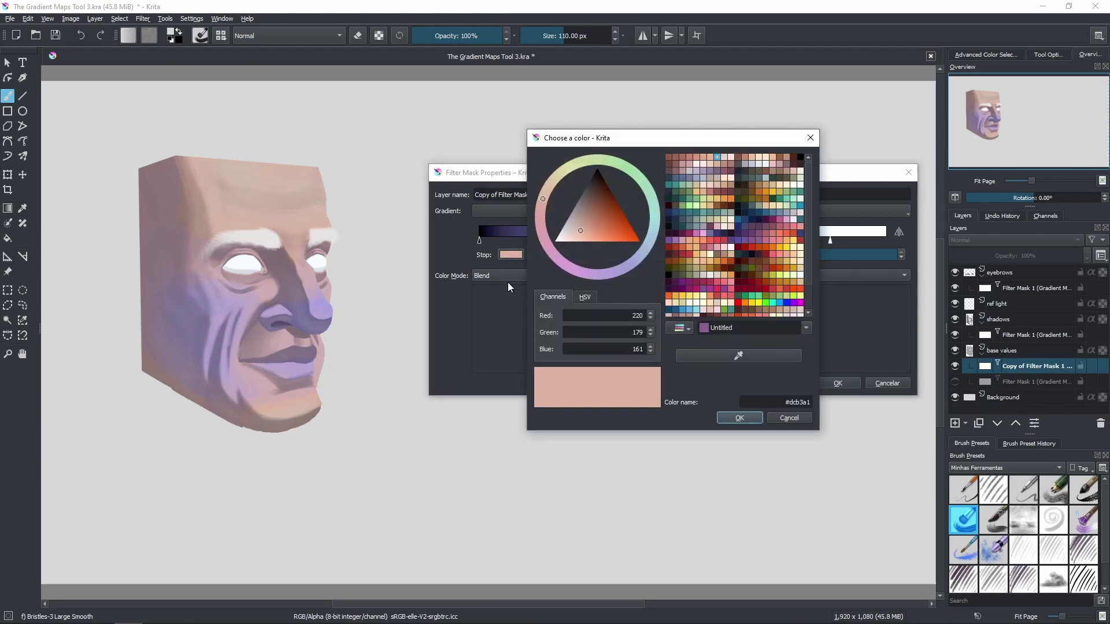
left_click_drag(599, 162, 609, 165)
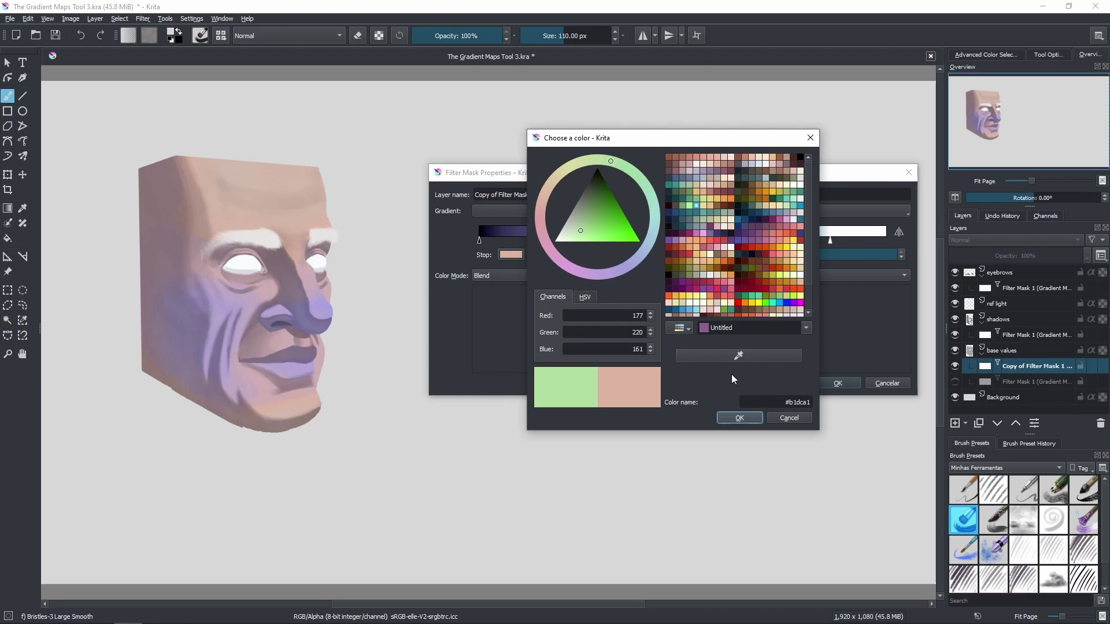
left_click(740, 419)
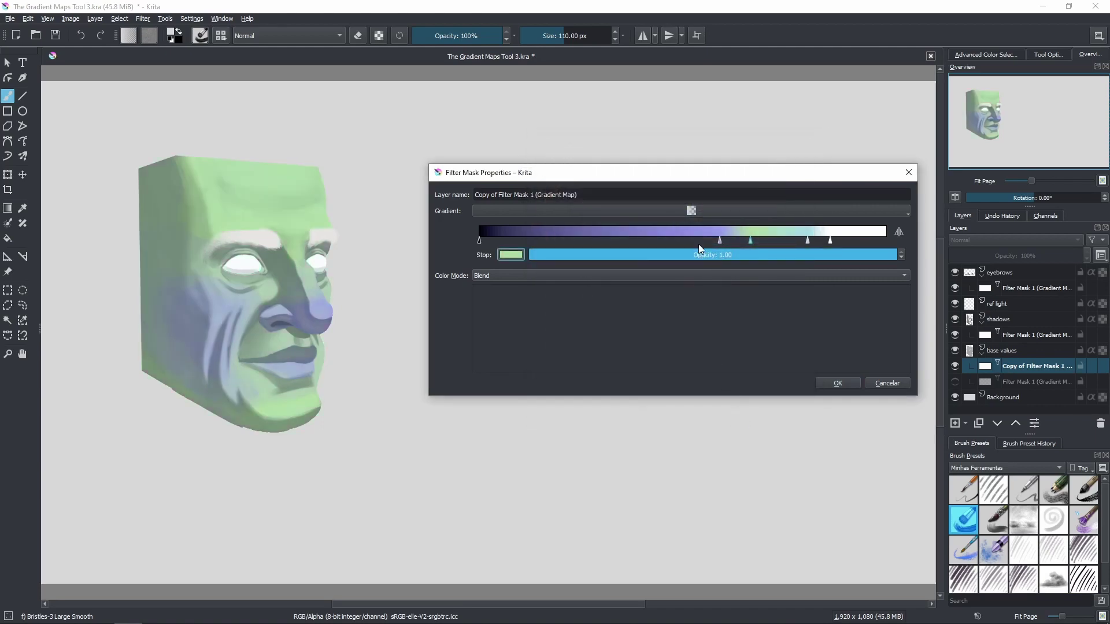
- Shift the copied mask's green stop to about 66% and the periwinkle stop to about 55%, recolouring the latter lavender #c6c8ff
left_click_drag(719, 240, 745, 239)
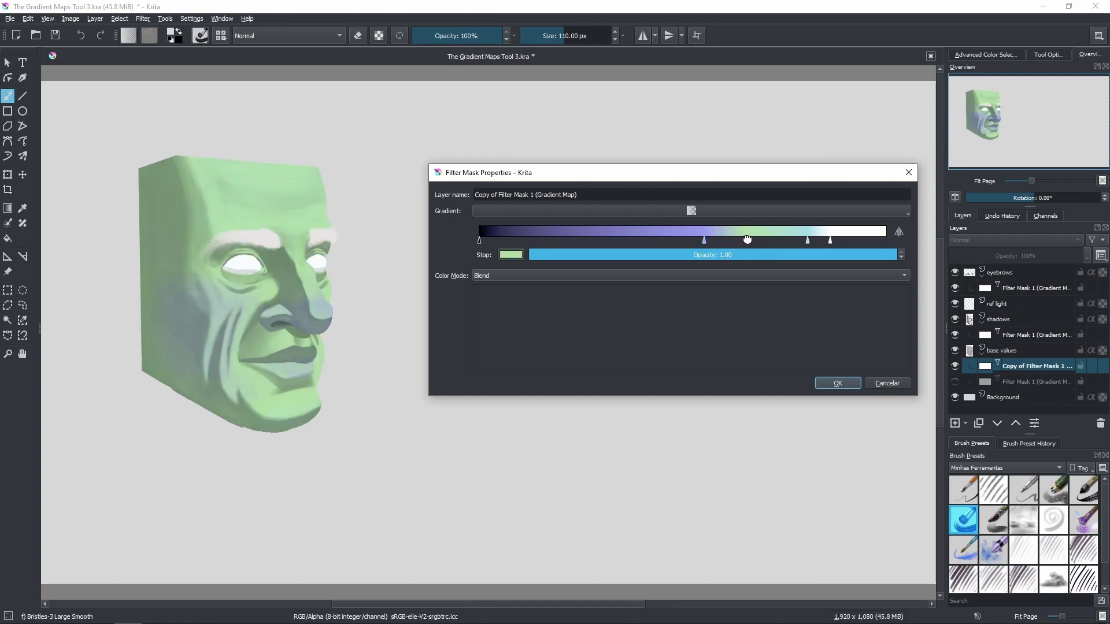
left_click(704, 239)
left_click(514, 257)
left_click_drag(585, 238, 575, 254)
left_click(730, 418)
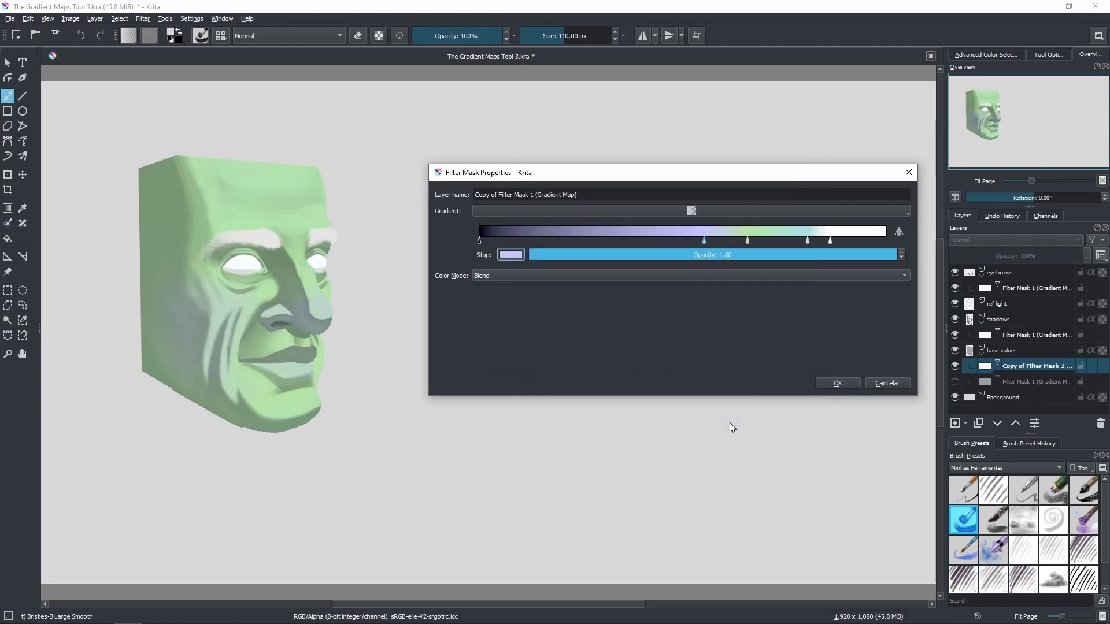
- Try a darker violet-blue on the lavender gradient stop, and settle on the light periwinkle #bdbfff
left_click(521, 252)
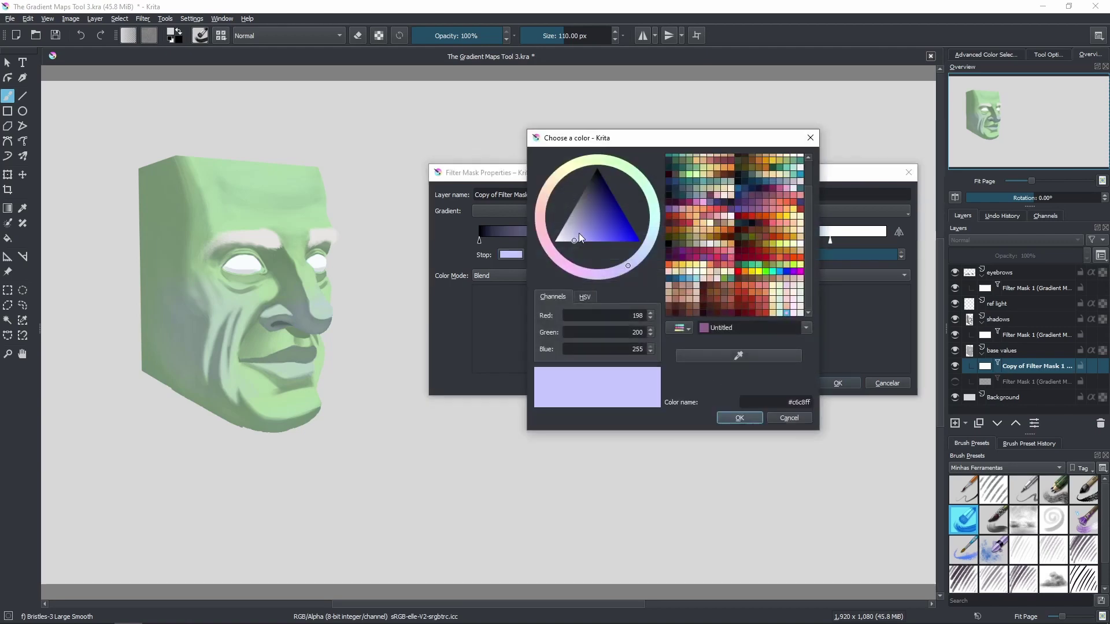
left_click(596, 223)
left_click(723, 418)
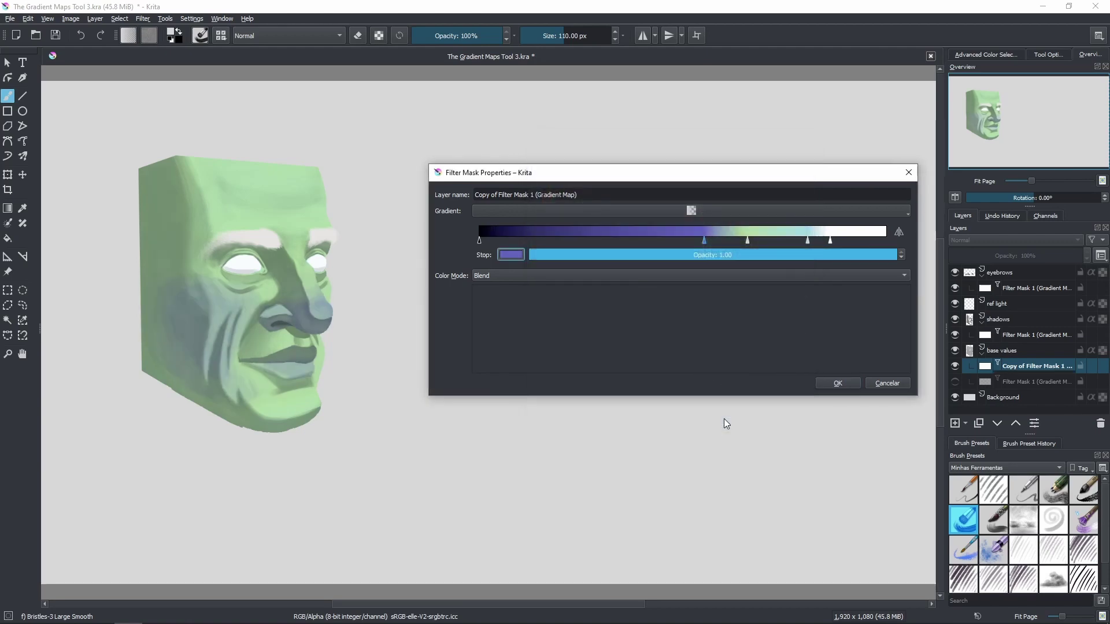
left_click(517, 257)
left_click(577, 240)
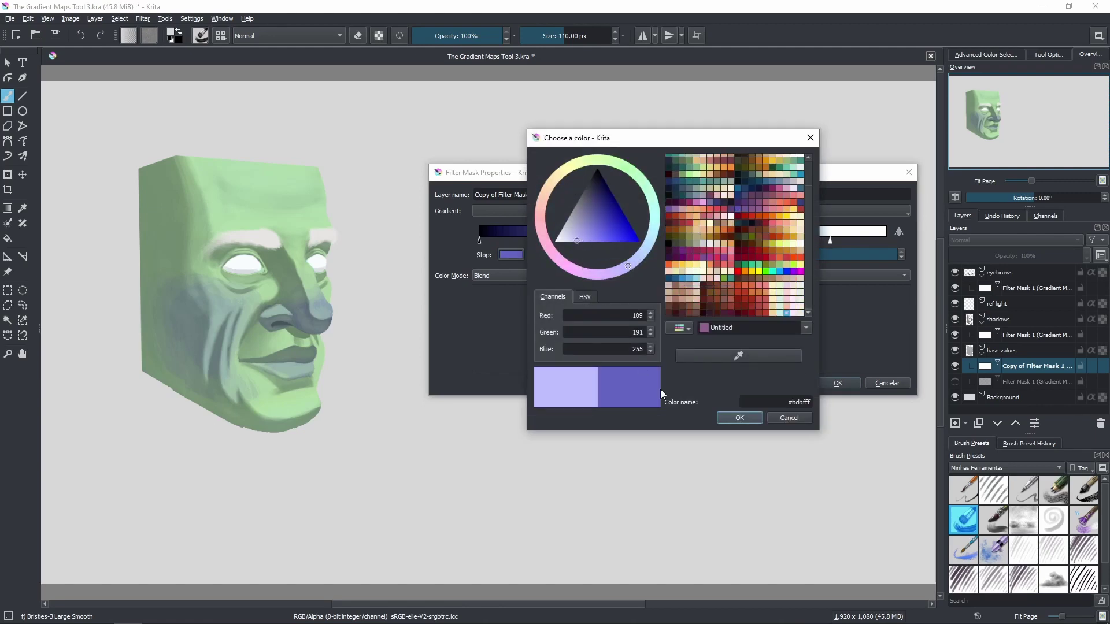
left_click(732, 419)
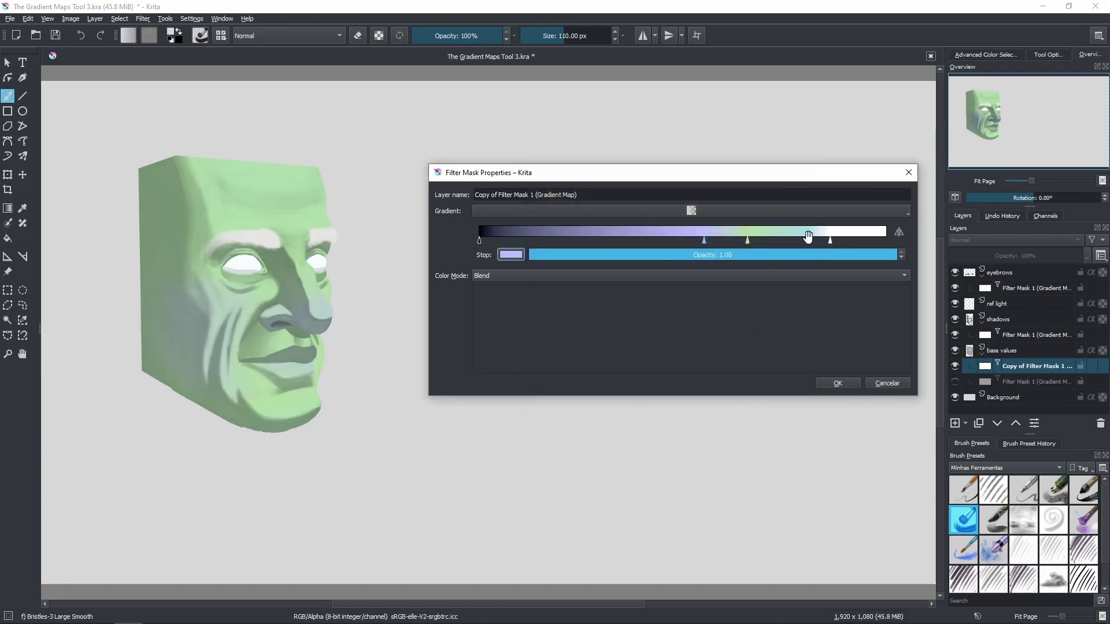
- Shift the cyan gradient stop slightly to about 80% and change its colour to the pale yellow #e8d8a2
mouse_move(808, 240)
left_mouse_down()
mouse_move(781, 241)
mouse_move(809, 244)
left_mouse_up()
left_click(514, 255)
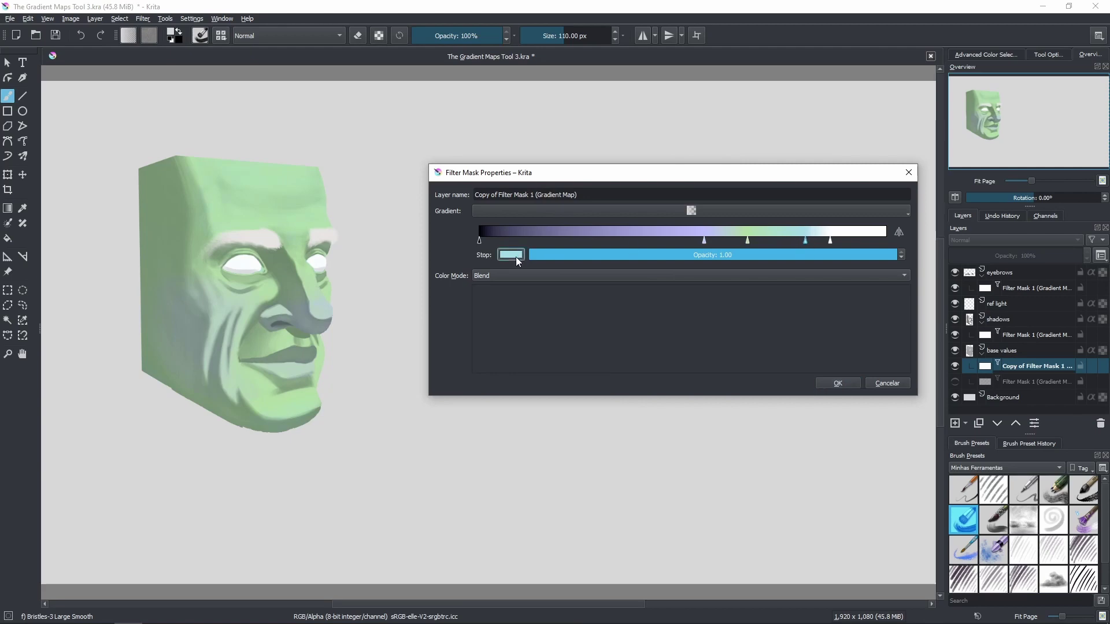
left_click(556, 175)
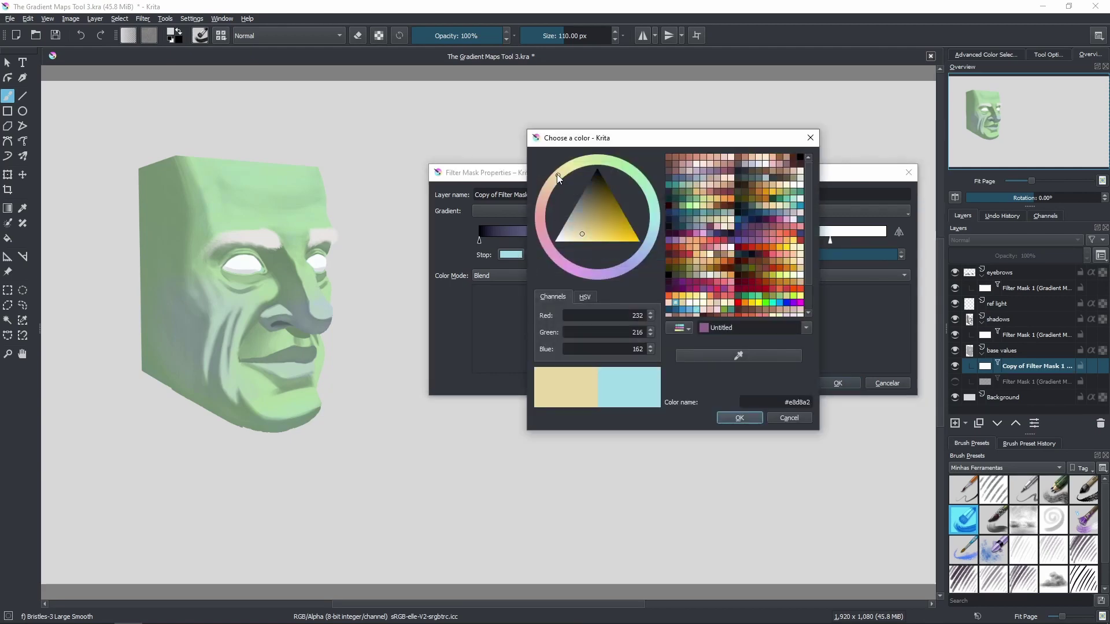
left_click(740, 418)
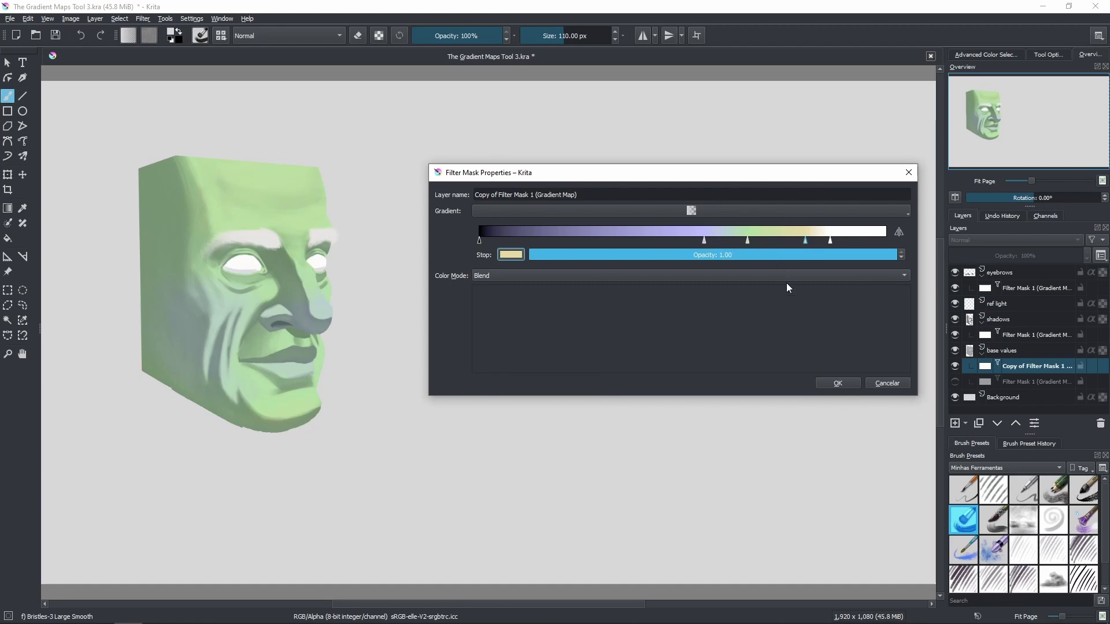
left_click(541, 278)
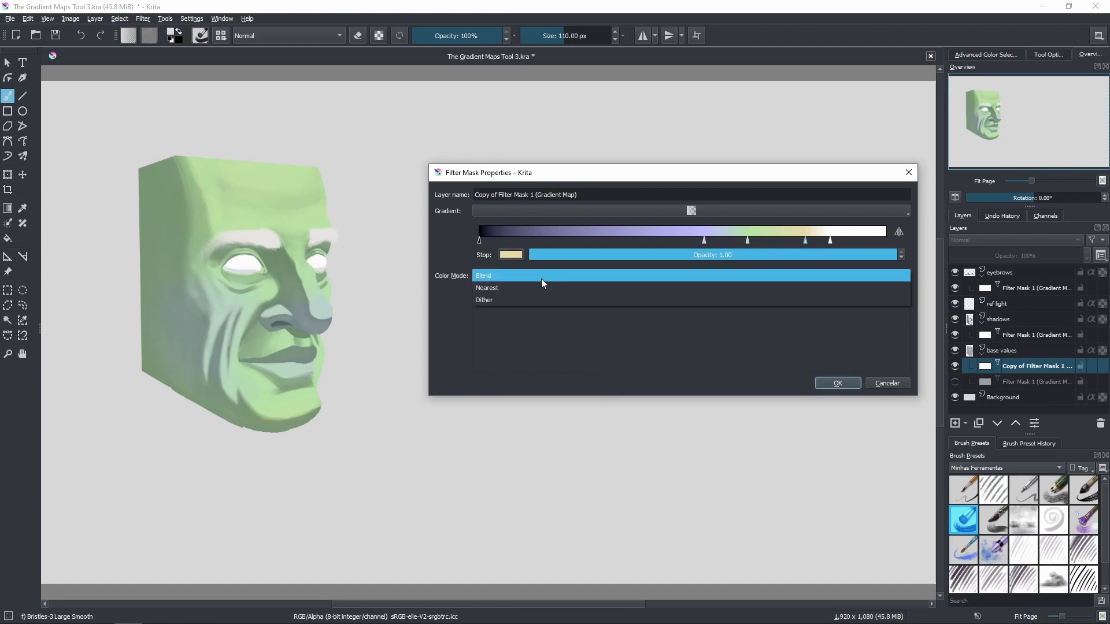
left_click(541, 276)
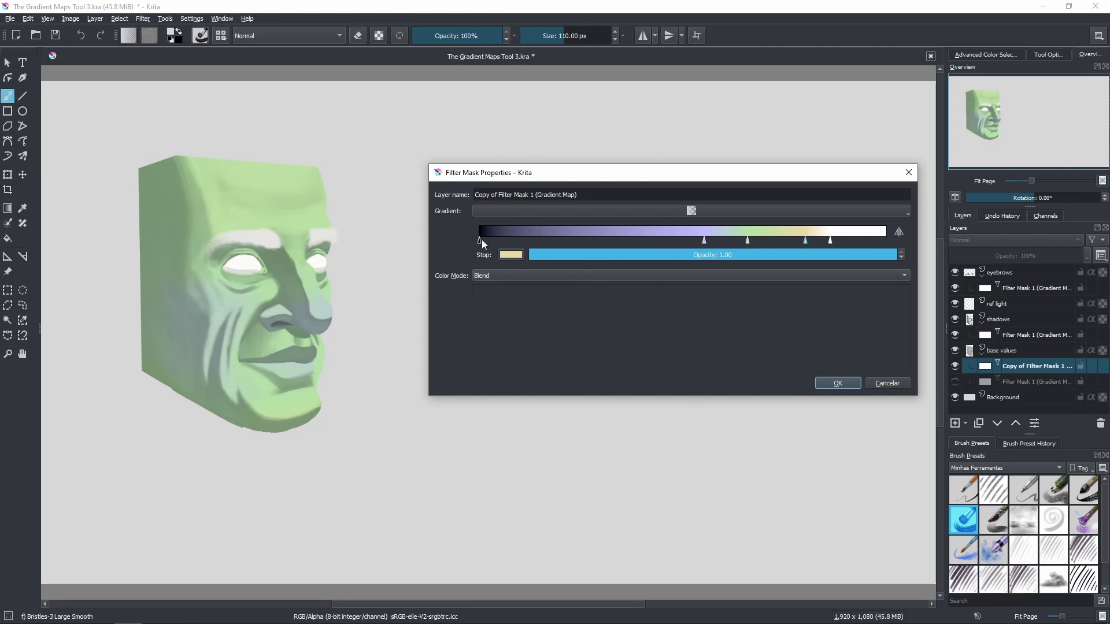
left_click(489, 273)
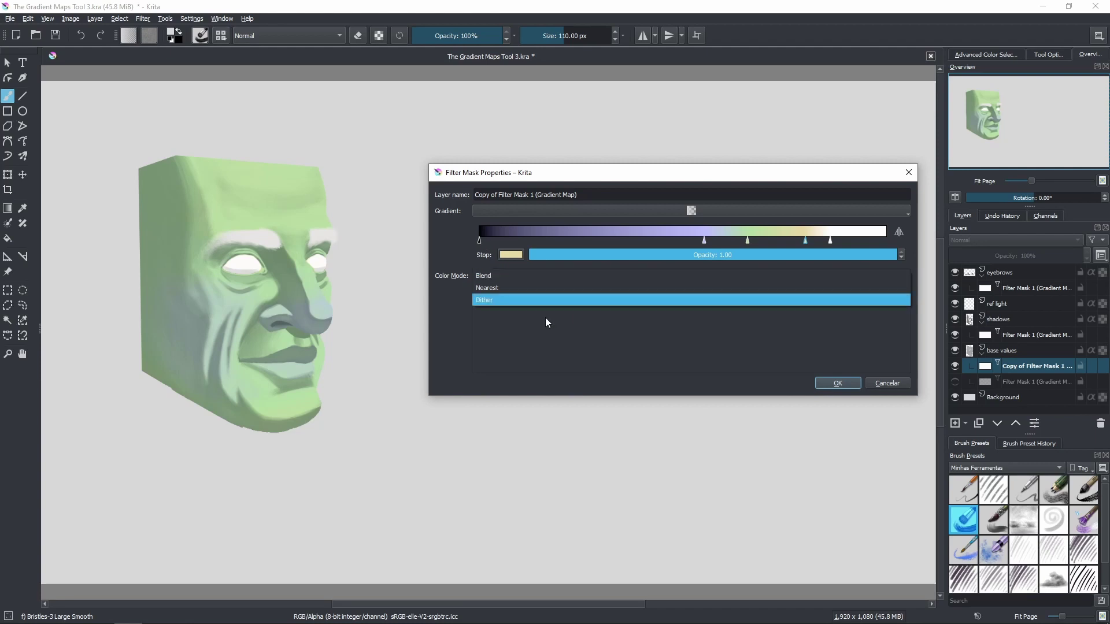
left_click(578, 348)
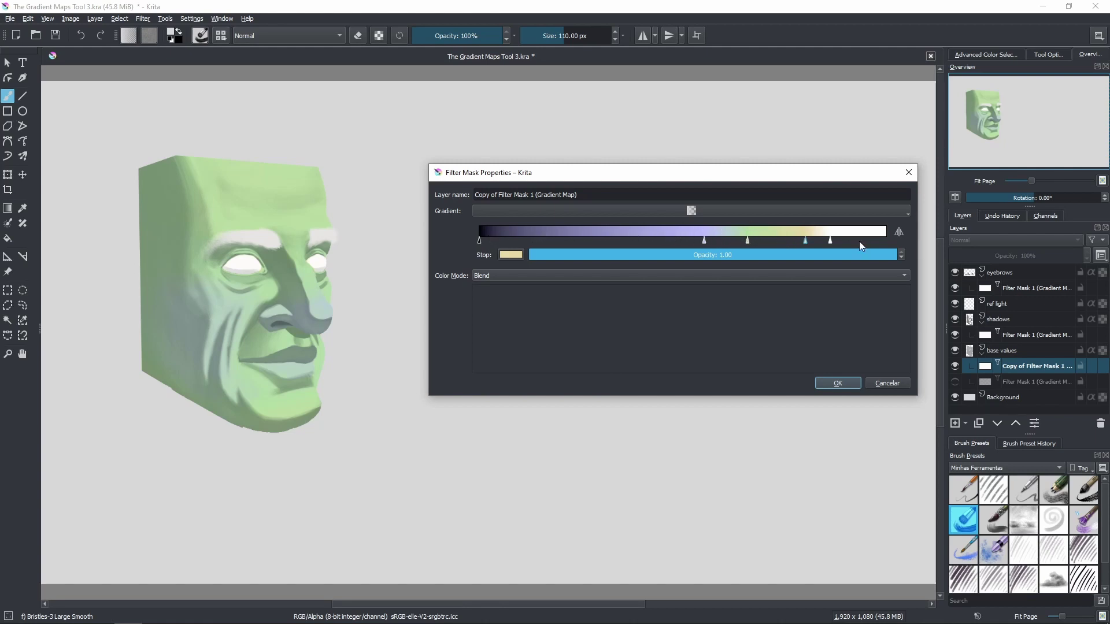
- Try the Nearest color mode, moving the pale yellow stop close to the green stop and back to about 82%
left_click(529, 277)
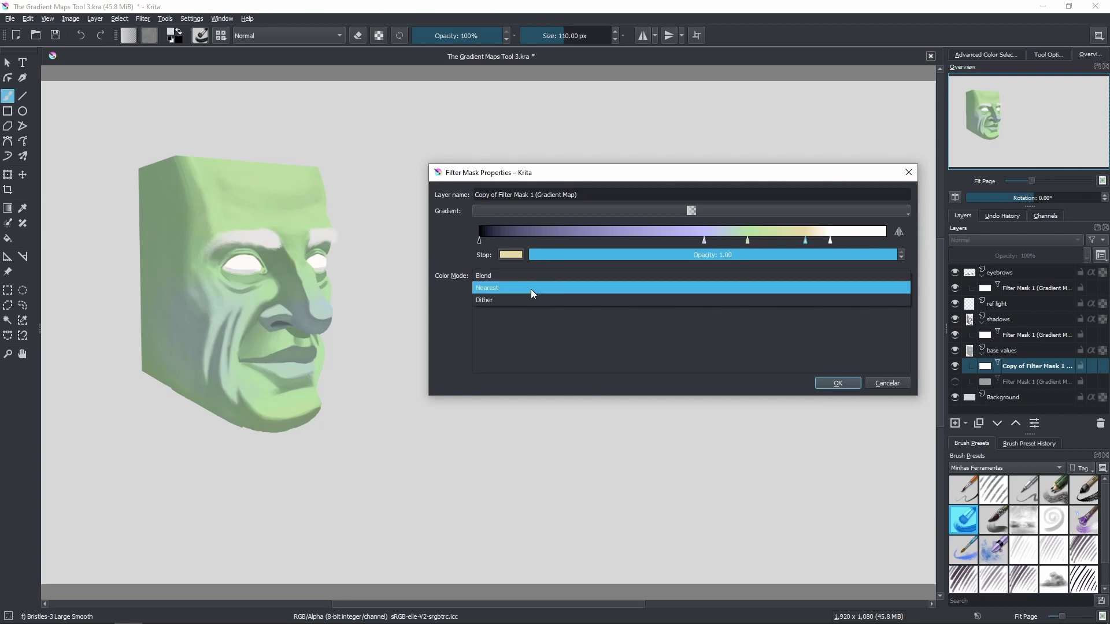
left_click(530, 289)
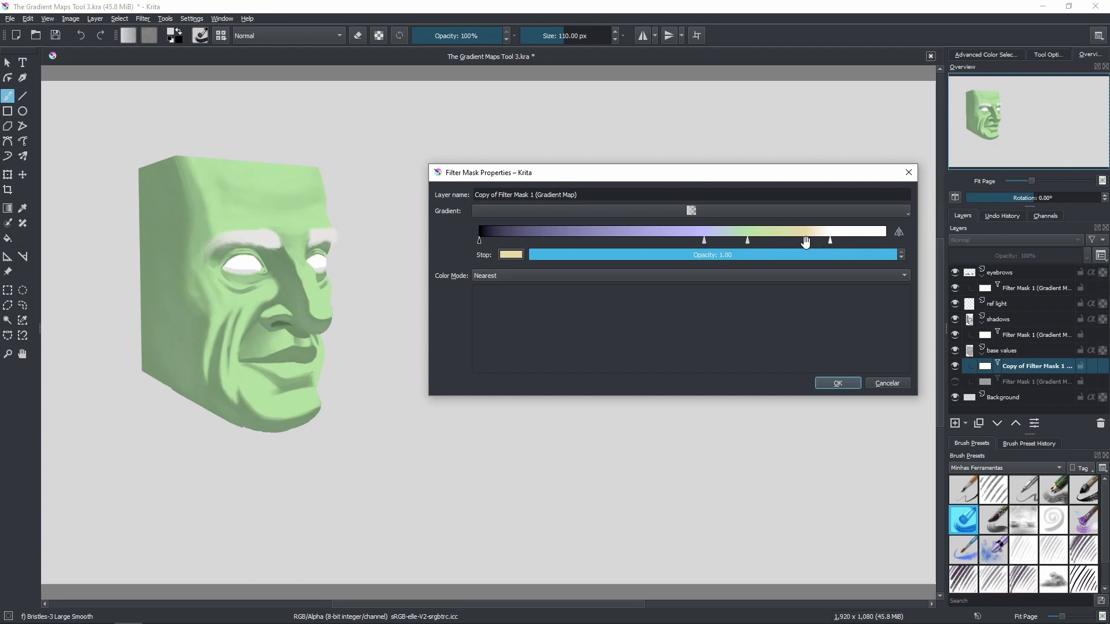
left_click_drag(806, 241, 767, 242)
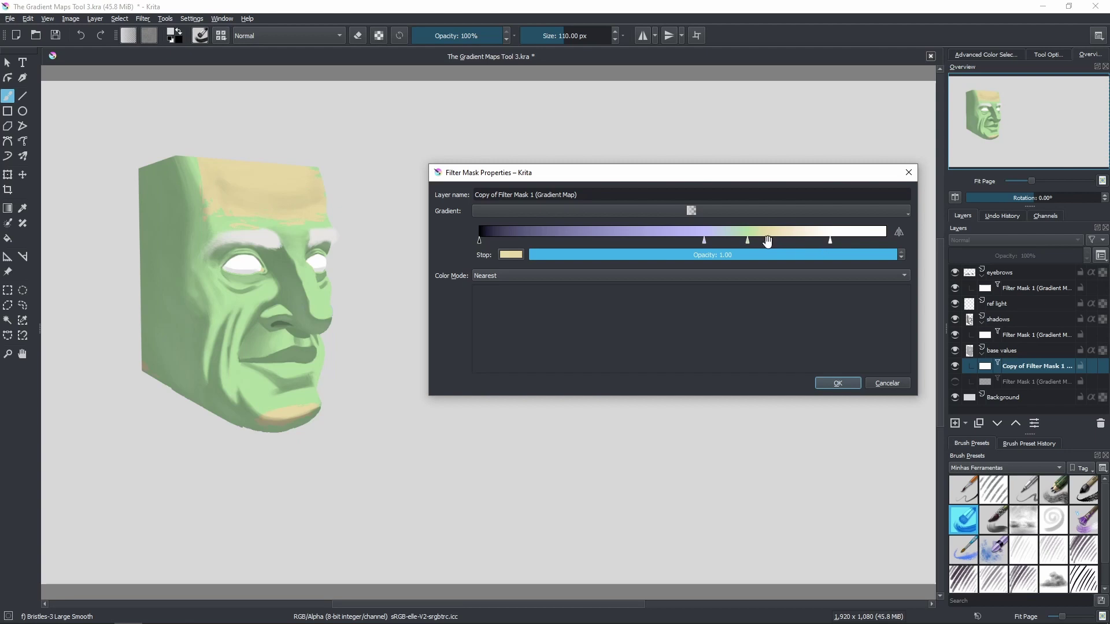
left_click_drag(769, 242, 811, 244)
- Apply the Dither color mode with the Pattern threshold to the copied mask and inspect the dithering on the face up close
left_click(594, 276)
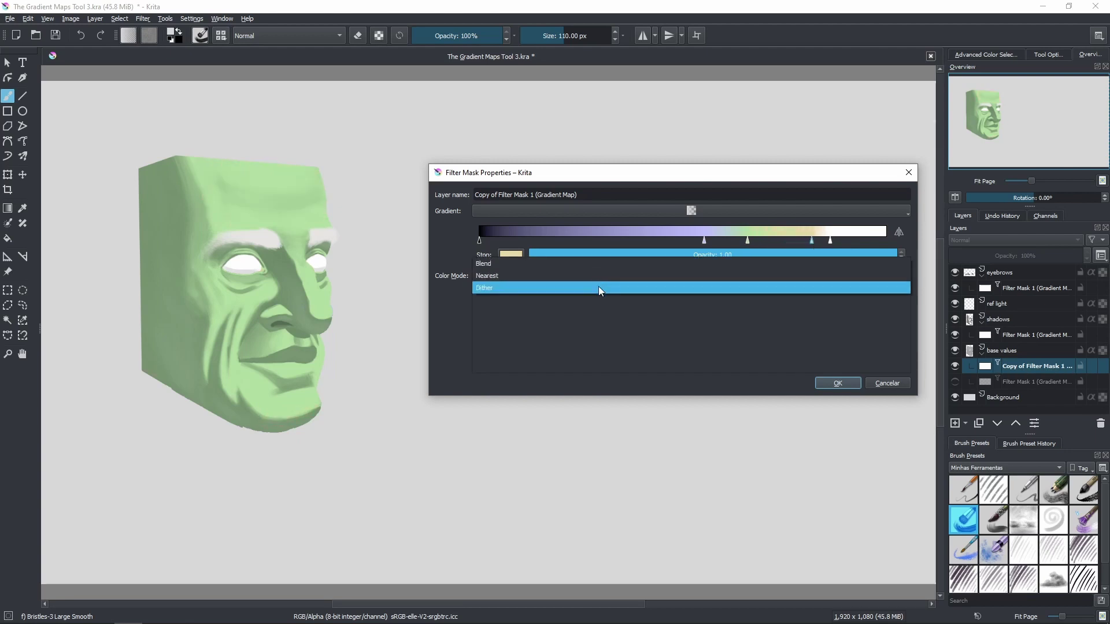
left_click(598, 287)
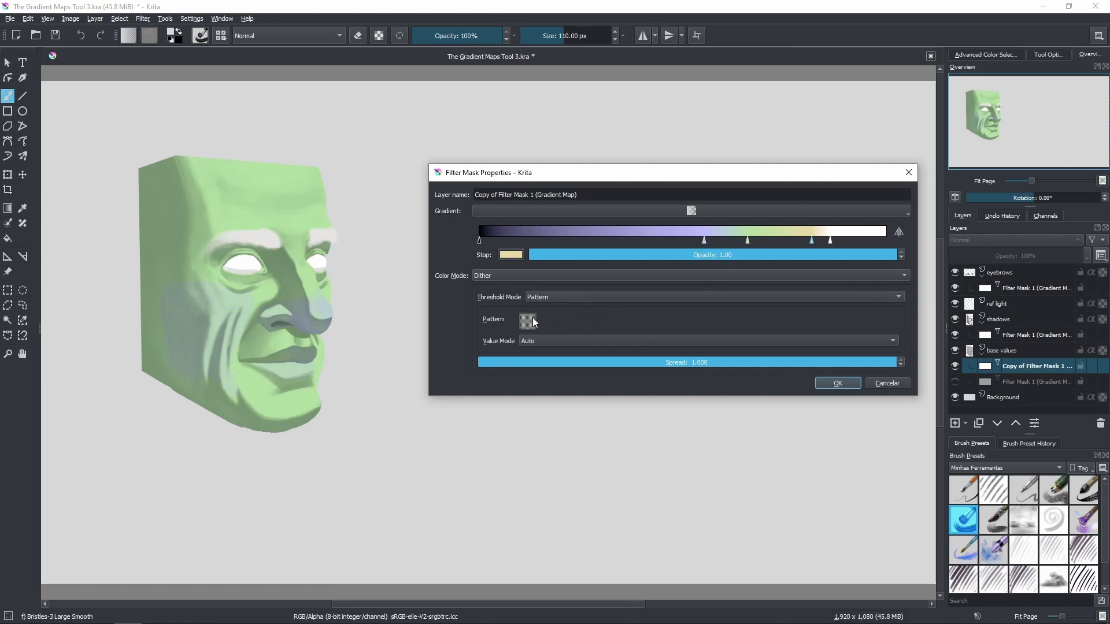
left_click(855, 383)
scroll(242, 341, "up", 6, "ctrl")
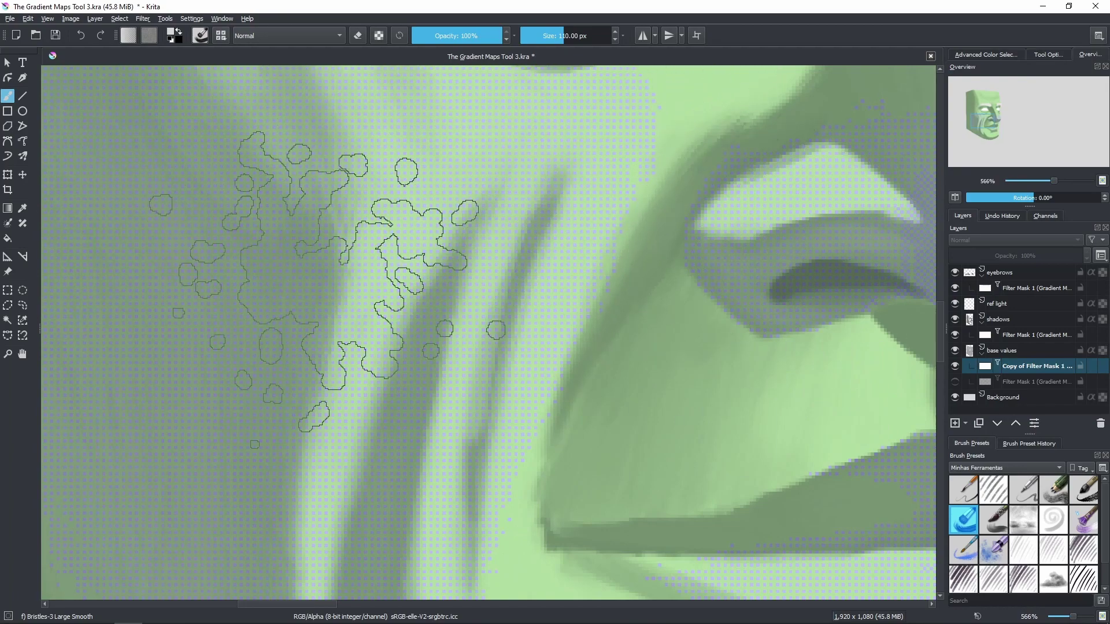
scroll(324, 255, "down", 2, "ctrl")
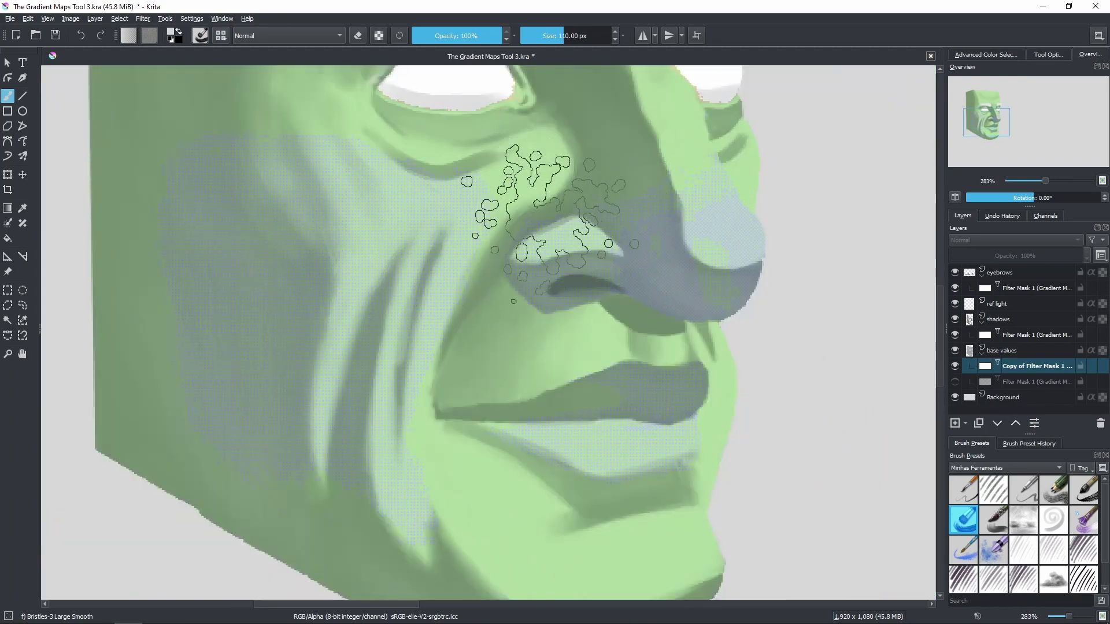
left_click_drag(647, 277, 726, 292)
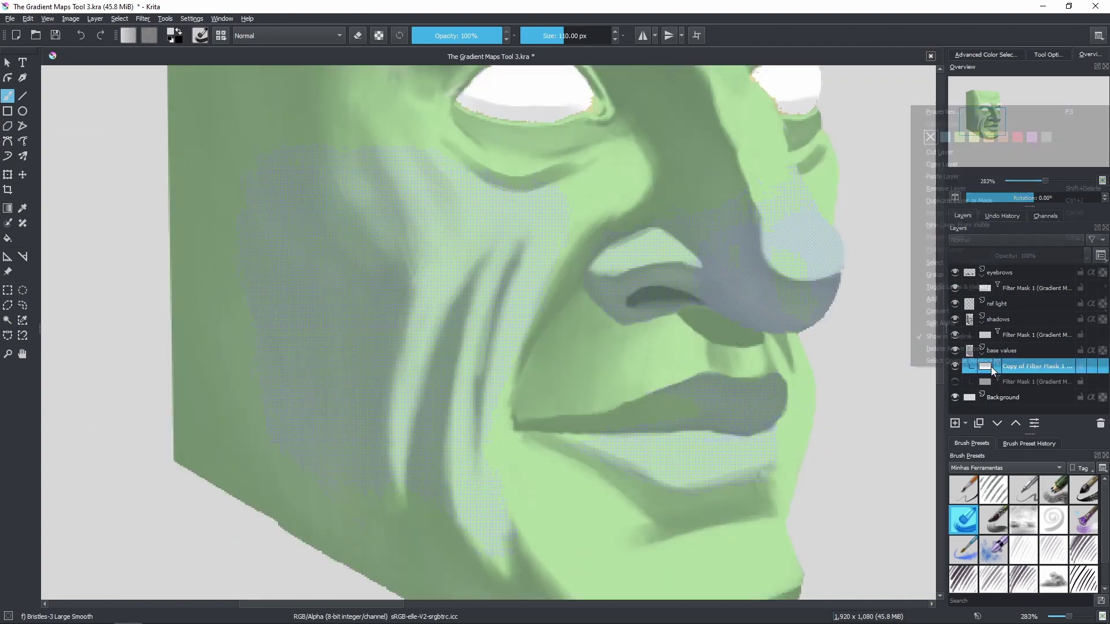
- Review the copied mask's Dither settings and its blue and green gradient stops beside the face, leaving them unchanged
right_click(991, 367)
left_click(945, 112)
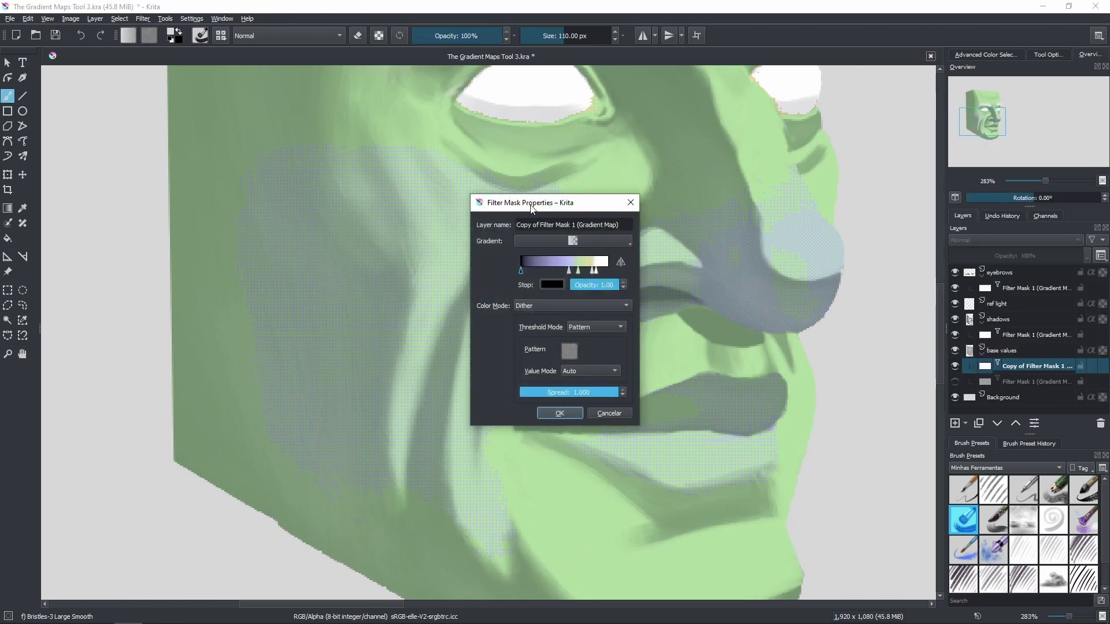
left_click_drag(531, 202, 919, 204)
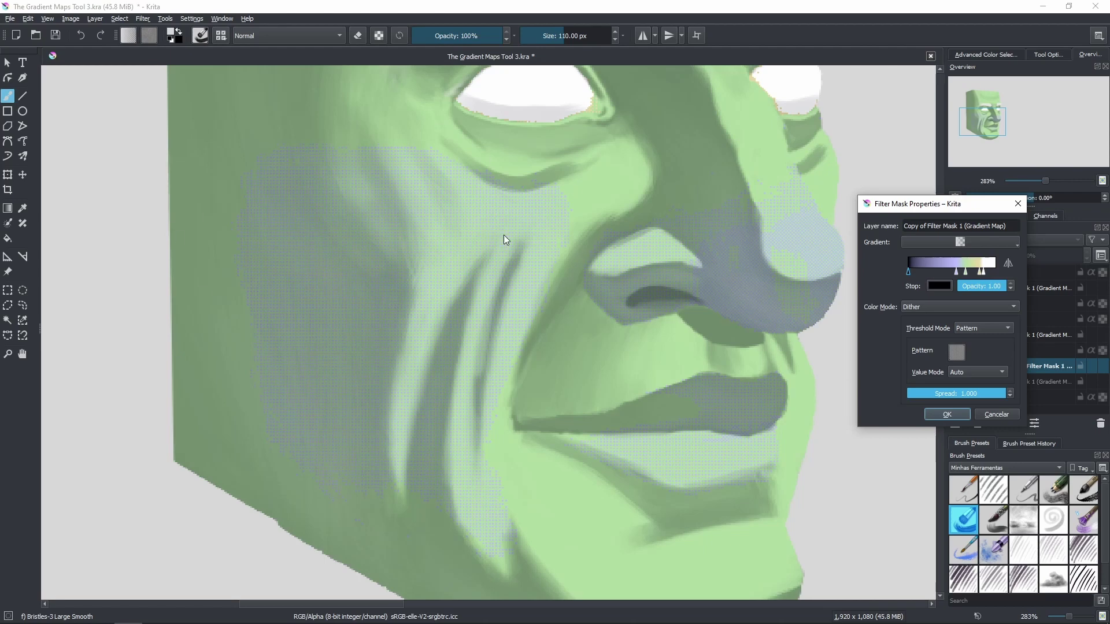
left_click(957, 270)
left_click(966, 270)
left_click(991, 414)
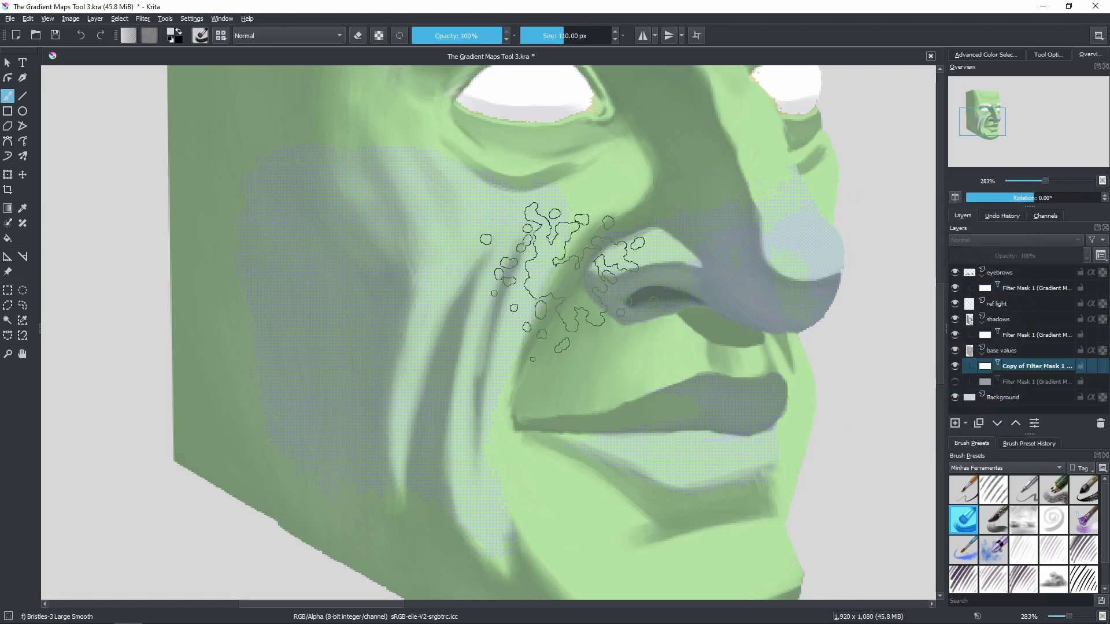
- Set the copied base values mask's color mode to Blend and apply it
right_click(970, 366)
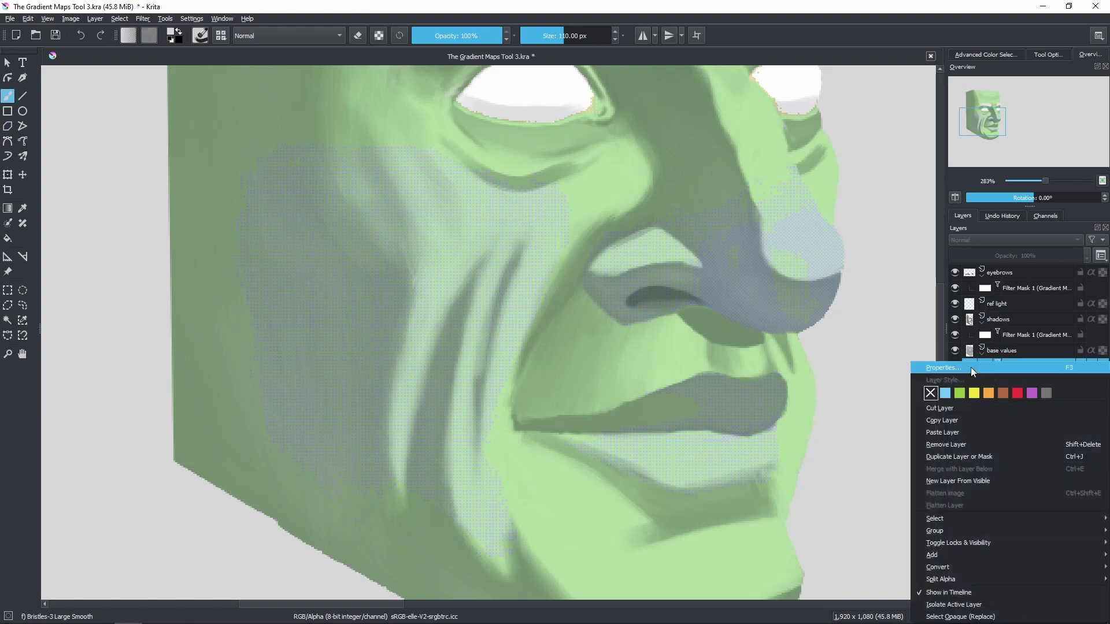
left_click(959, 403)
left_click(536, 306)
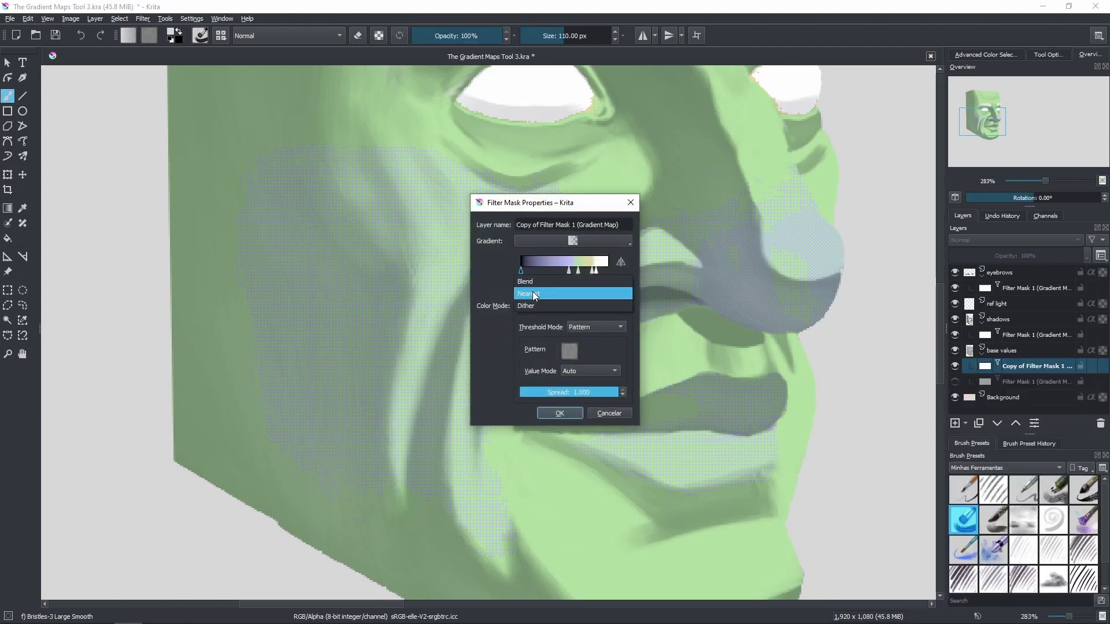
left_click(534, 282)
left_click(570, 413)
- Hide the copied filter mask of the base values layer and show the original mask over the whole face
key("minus")
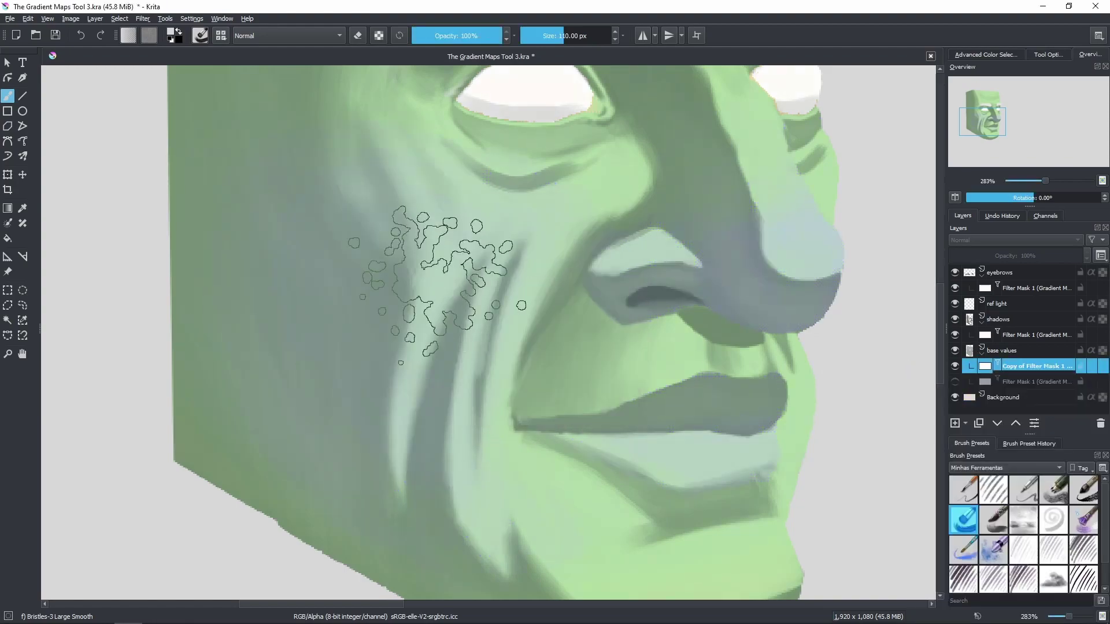
key("minus")
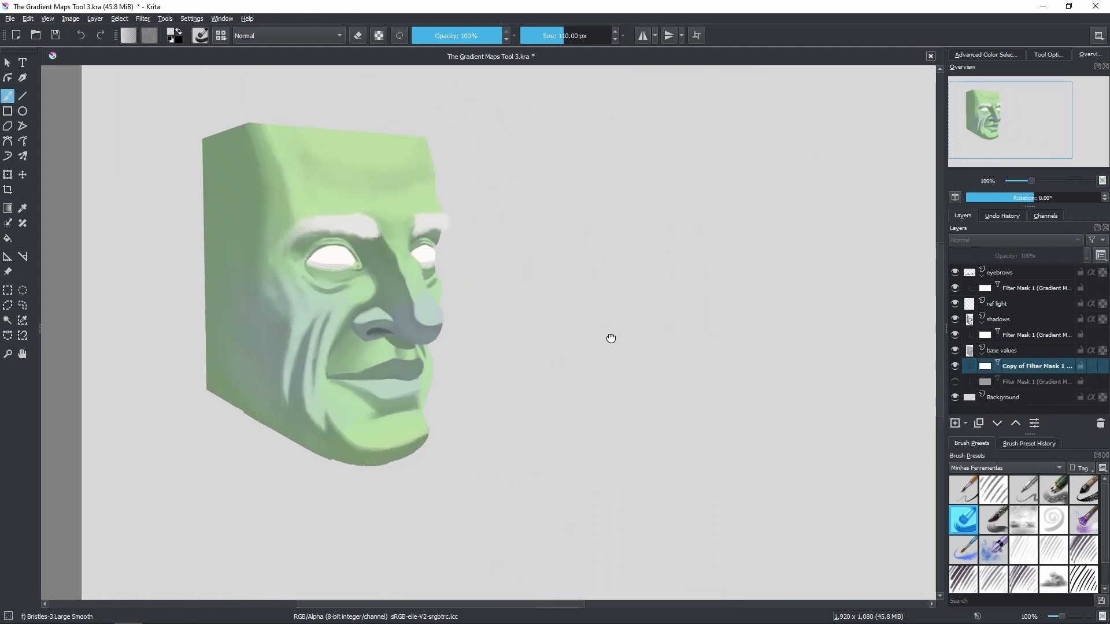
left_click_drag(610, 337, 508, 354)
key("minus")
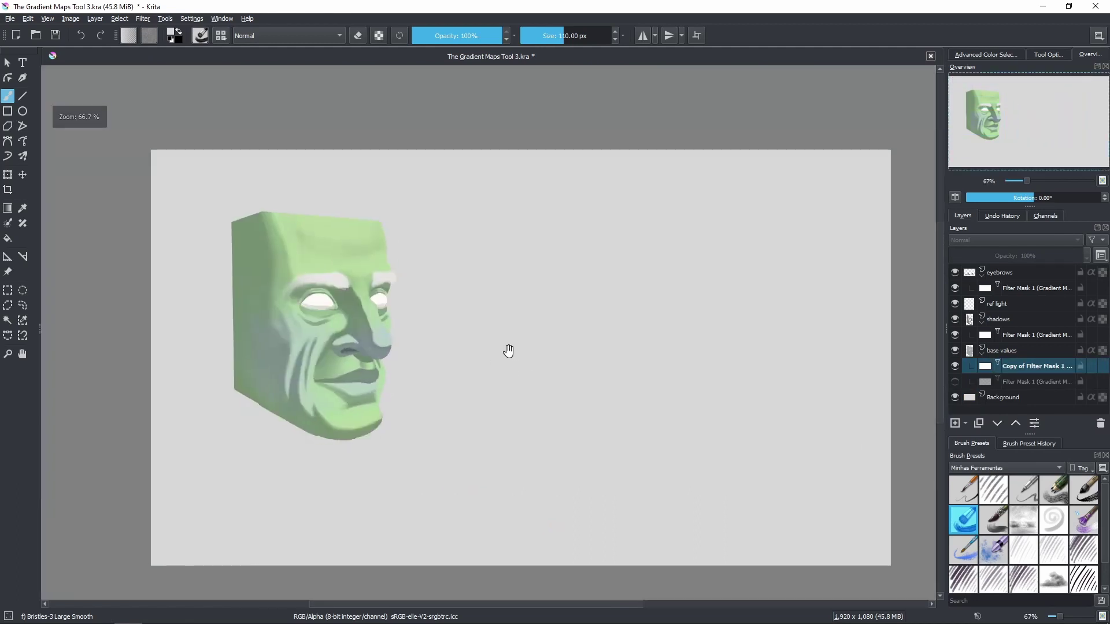
key("plus")
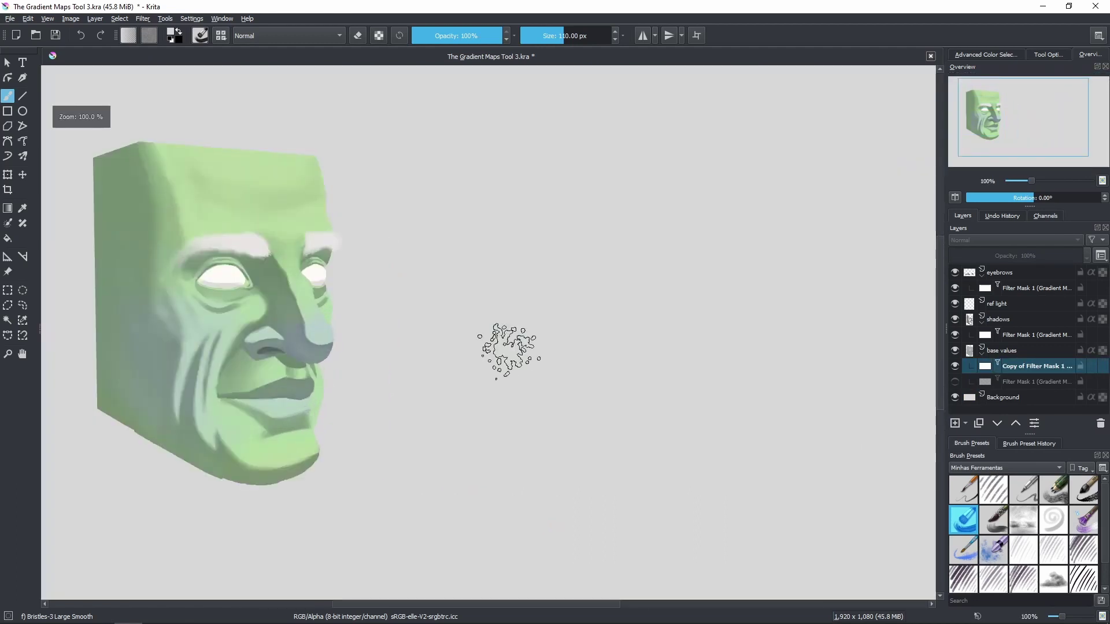
left_click(956, 371)
left_click(955, 381)
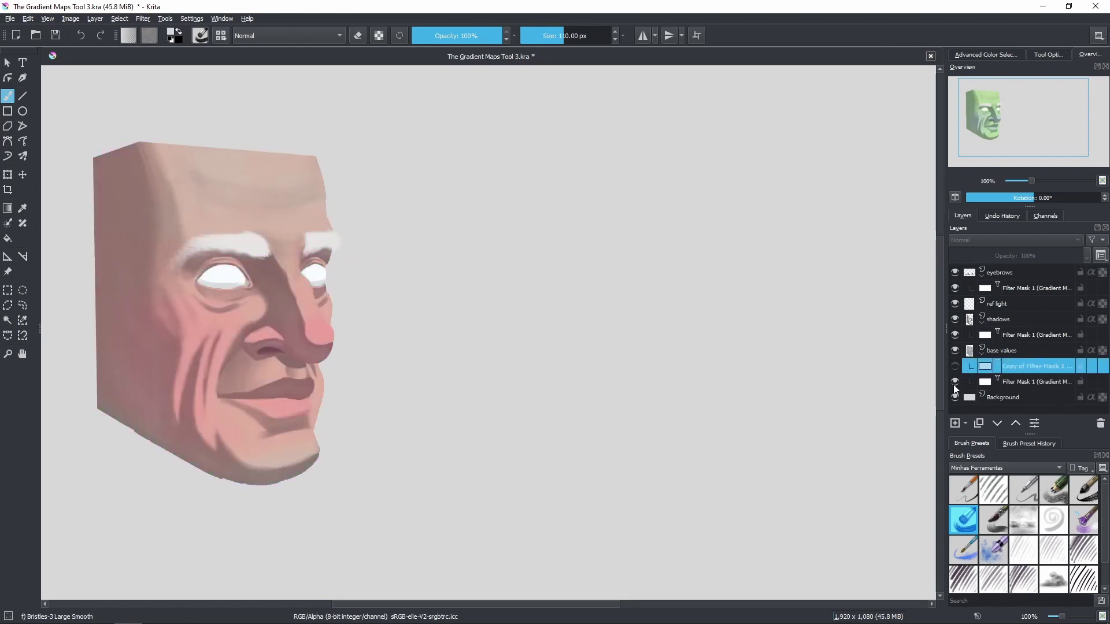